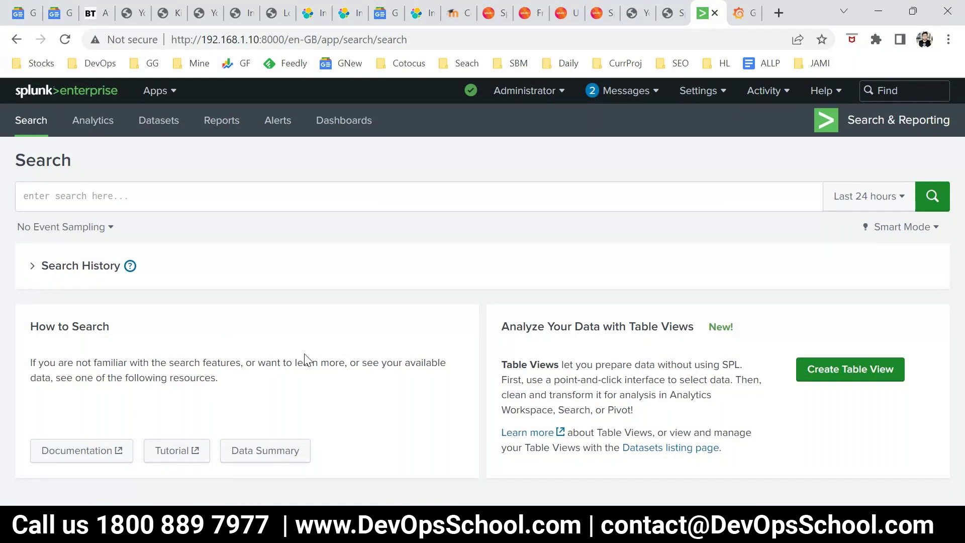
Expand the Search History list on the Search page, then collapse it again
click(32, 270)
click(31, 268)
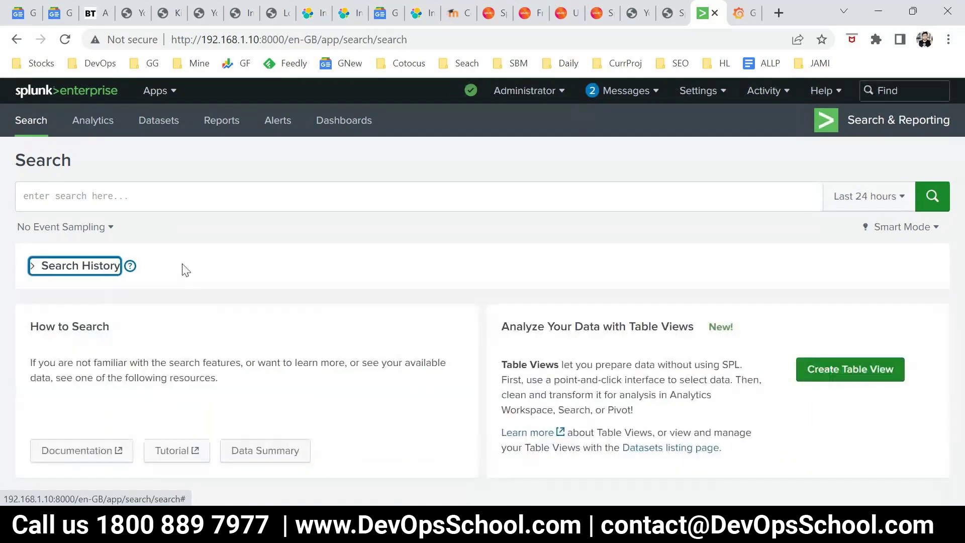
Go to the Splunk home page and open the Indexes page from Settings
click(26, 96)
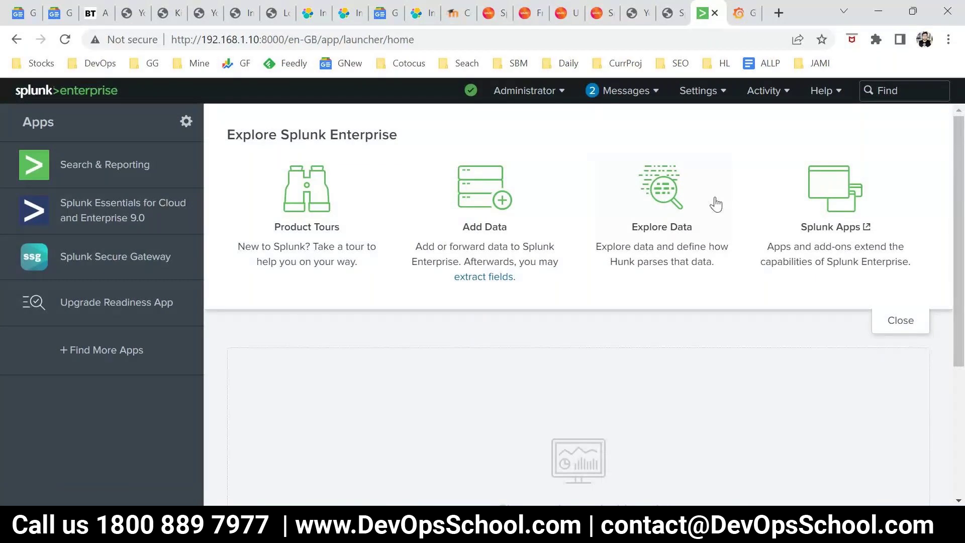
click(716, 101)
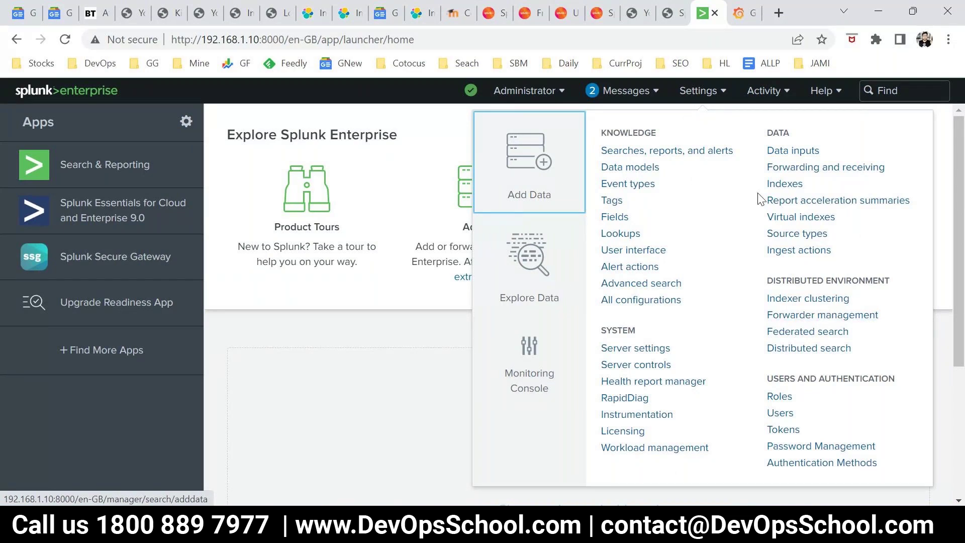
click(782, 184)
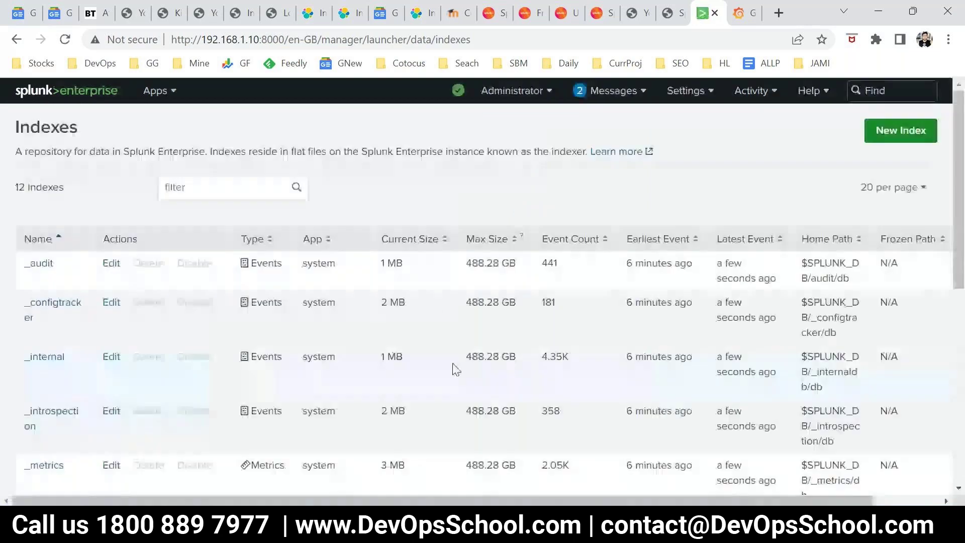
Scroll through the 12-index table and select the main index name
scroll(456, 370, down, 8)
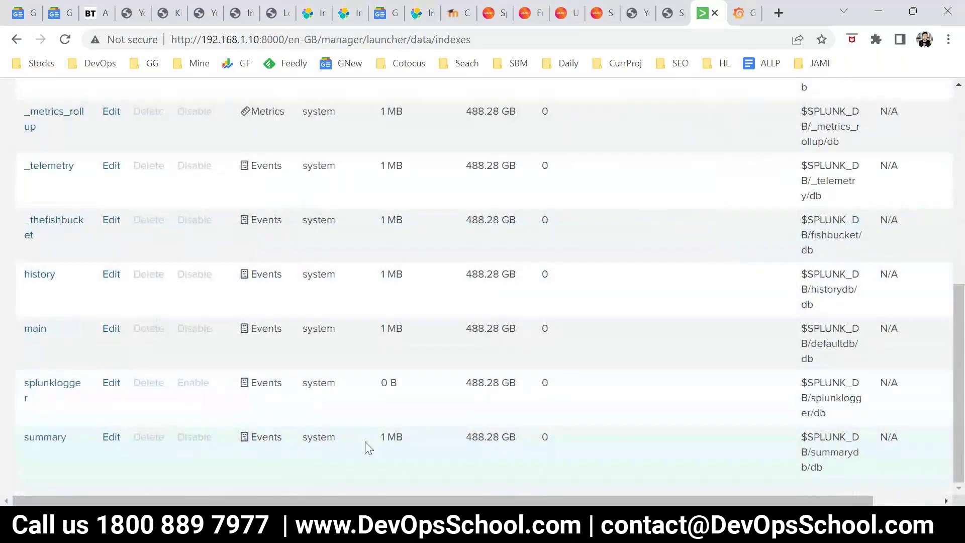
scroll(366, 443, up, 8)
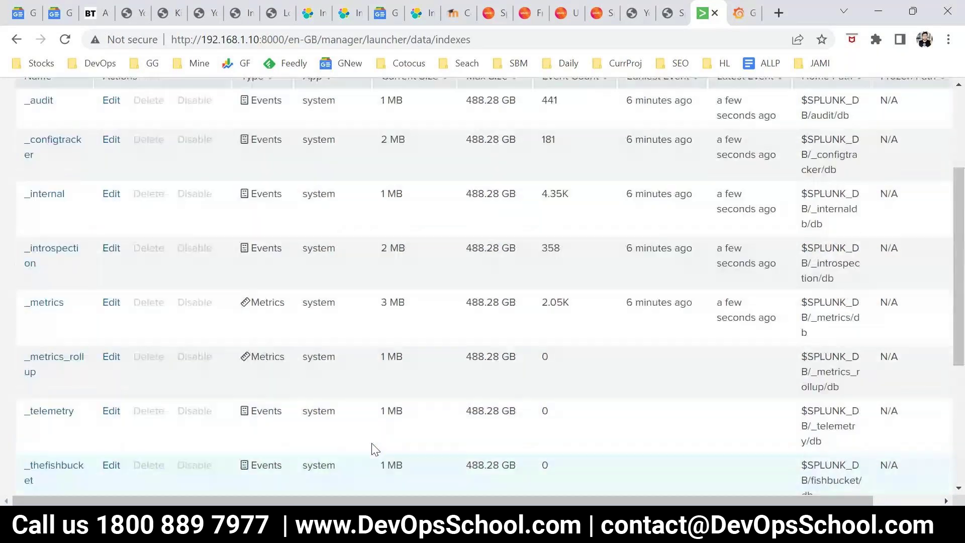
scroll(372, 449, down, 8)
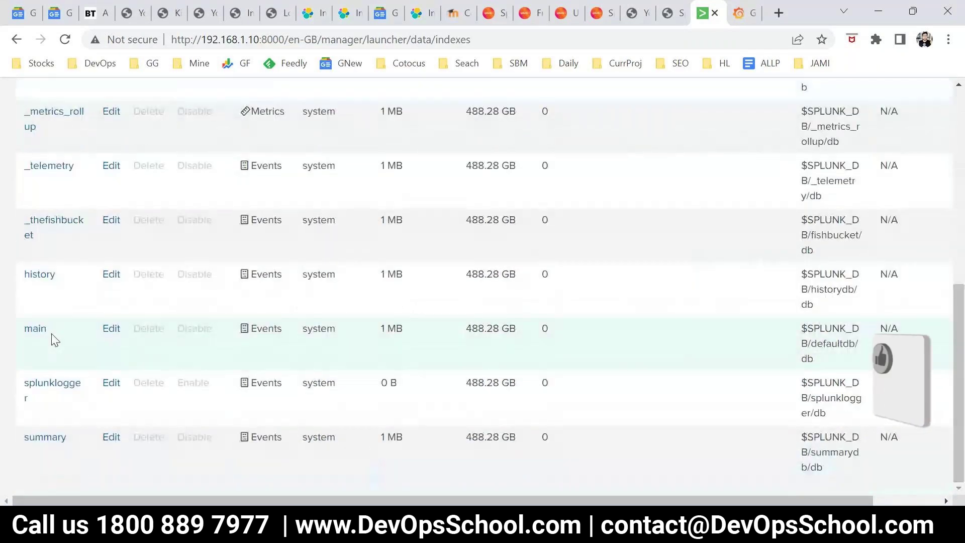
drag(52, 338, 39, 333)
double_click(38, 329)
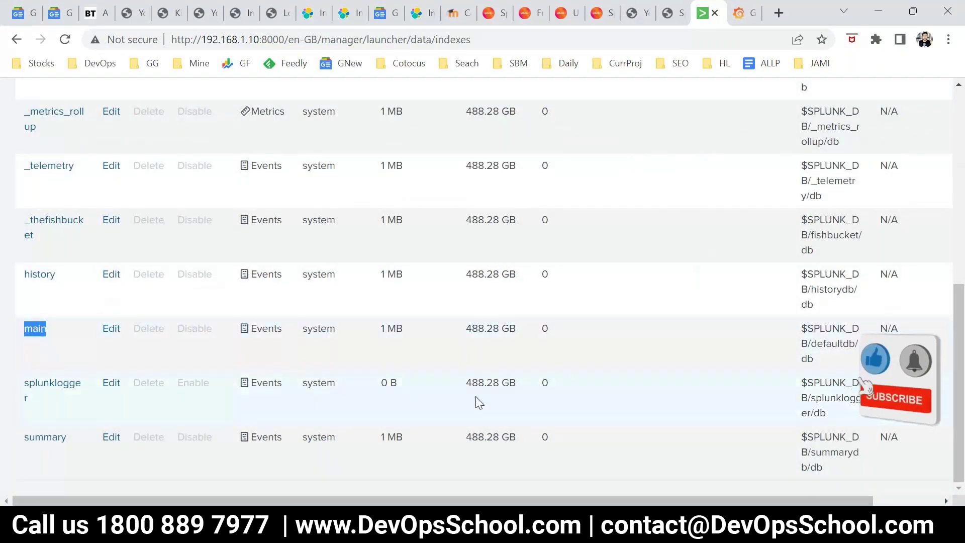
scroll(160, 369, up, 1)
scroll(145, 399, up, 4)
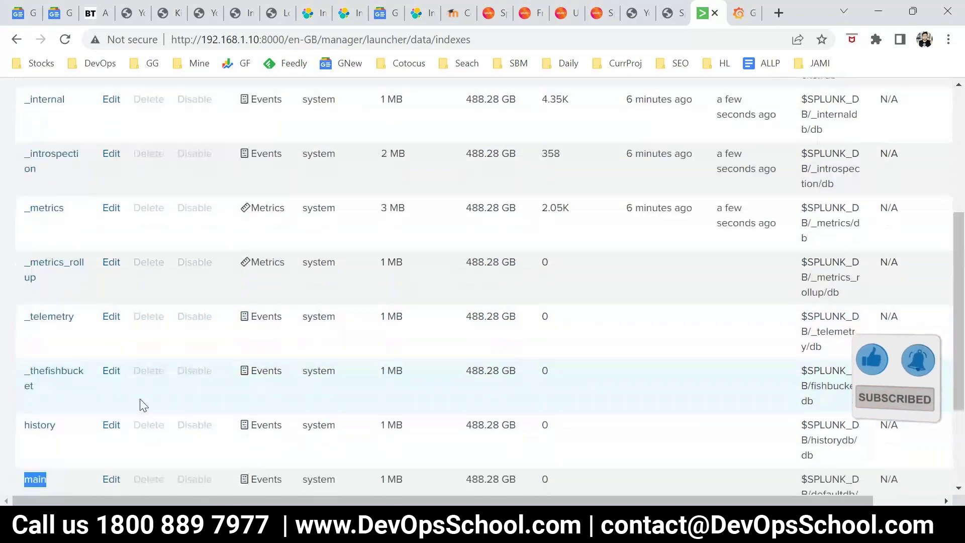
scroll(142, 403, up, 1)
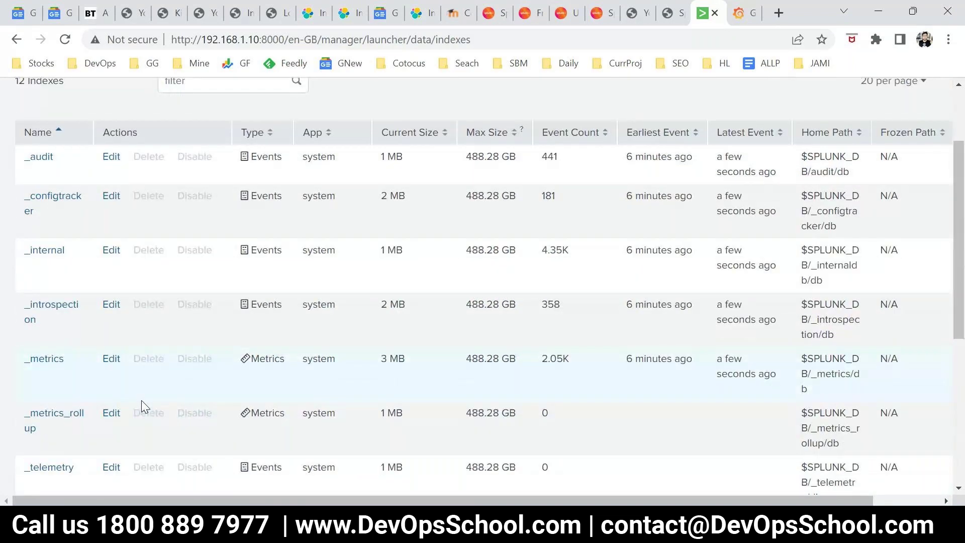
scroll(143, 402, down, 2)
scroll(248, 387, up, 3)
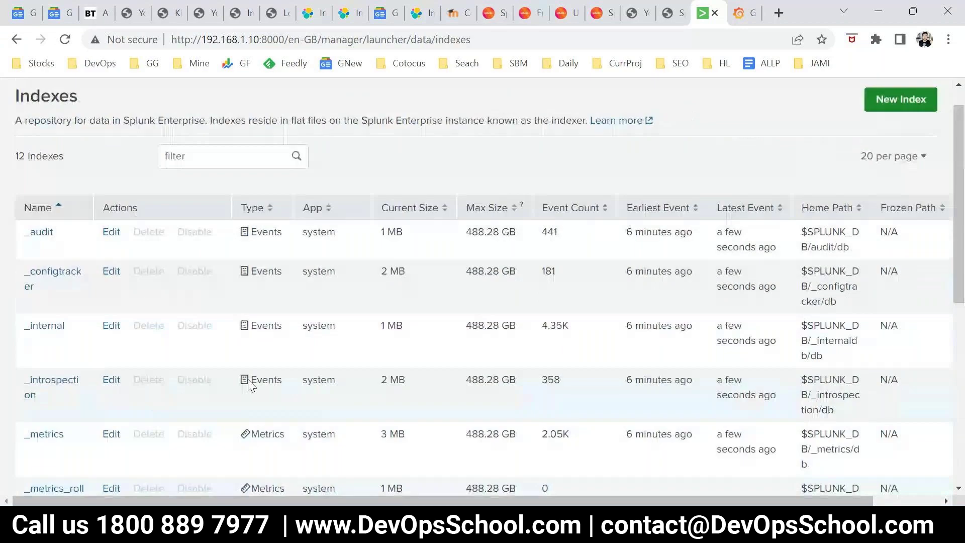
scroll(248, 385, up, 1)
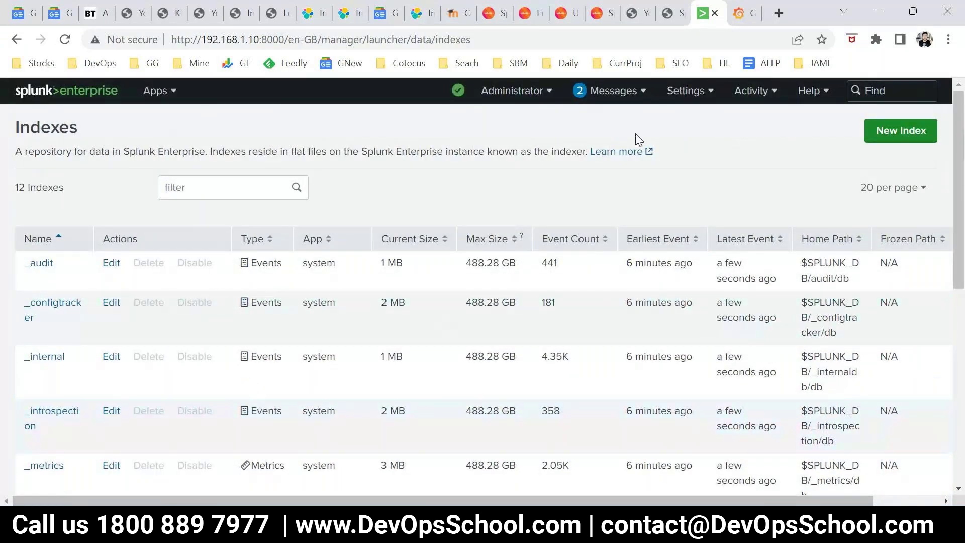
Return to the launcher home, open Add Data and skip the Welcome tour
key(alt+Left)
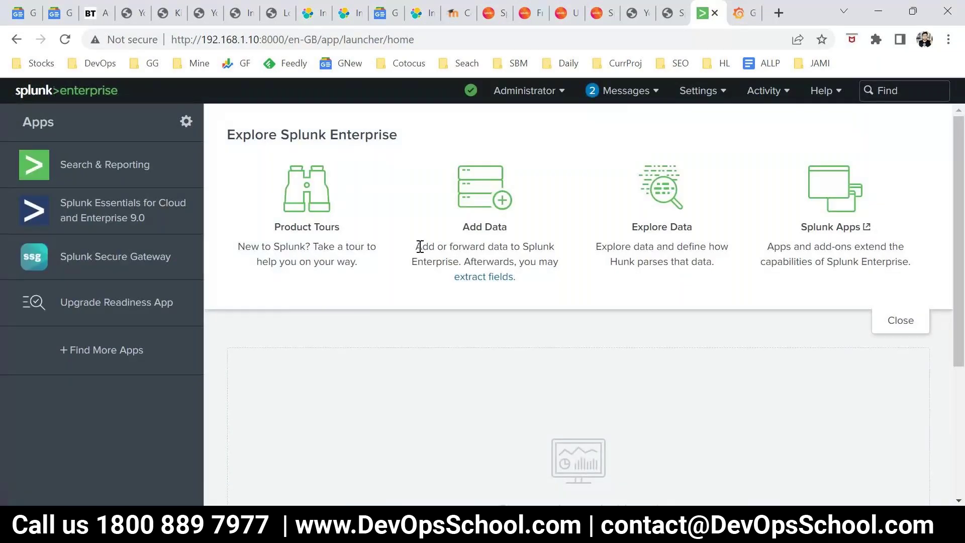
drag(420, 246, 547, 262)
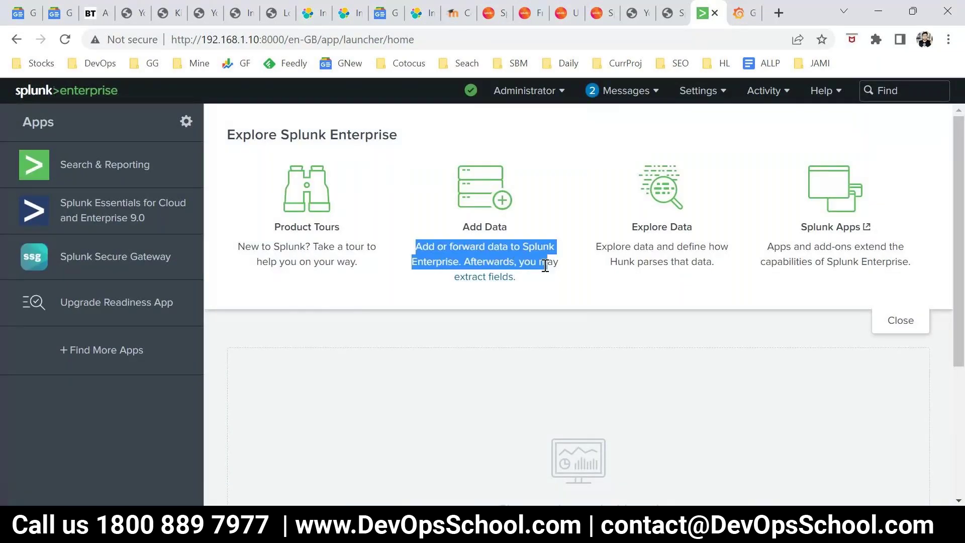
click(429, 246)
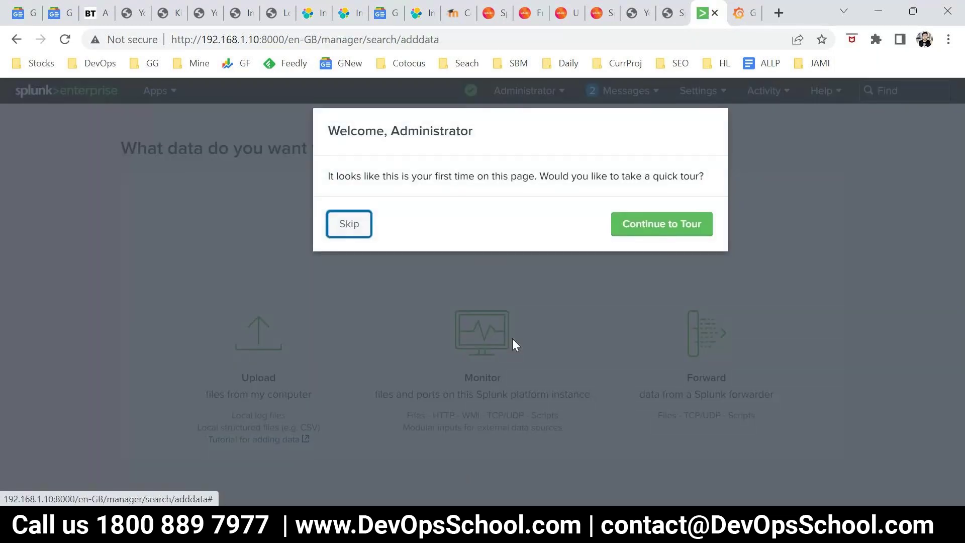
click(357, 231)
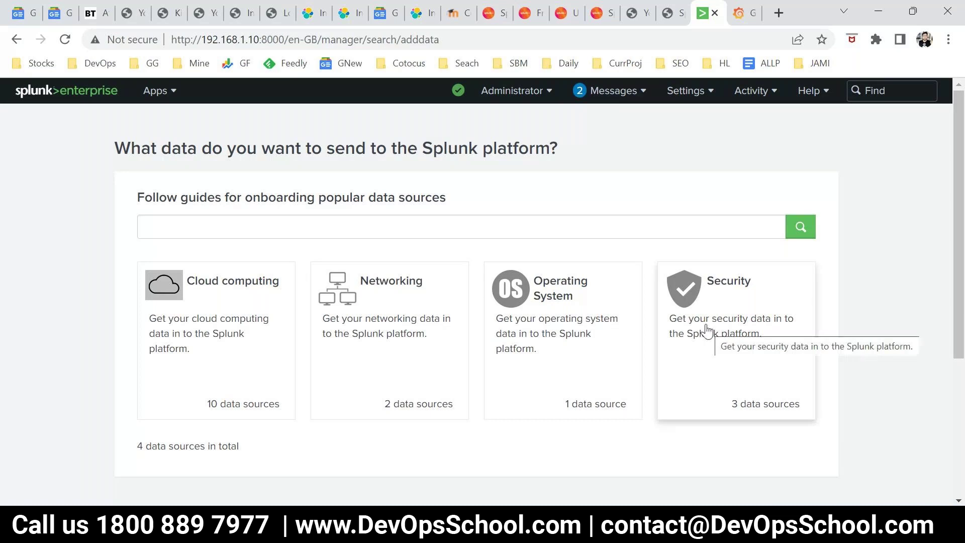
scroll(706, 331, down, 4)
scroll(433, 347, up, 3)
click(239, 280)
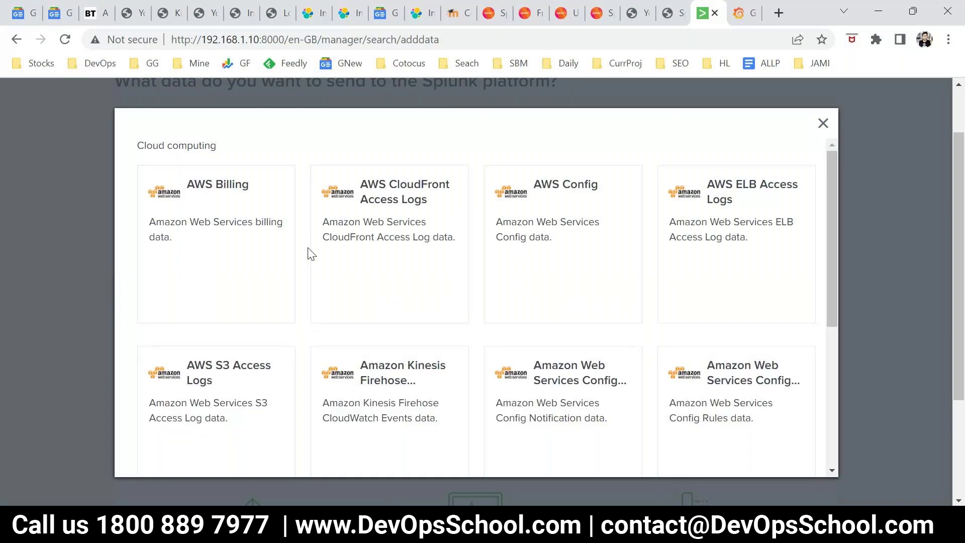
scroll(312, 254, down, 5)
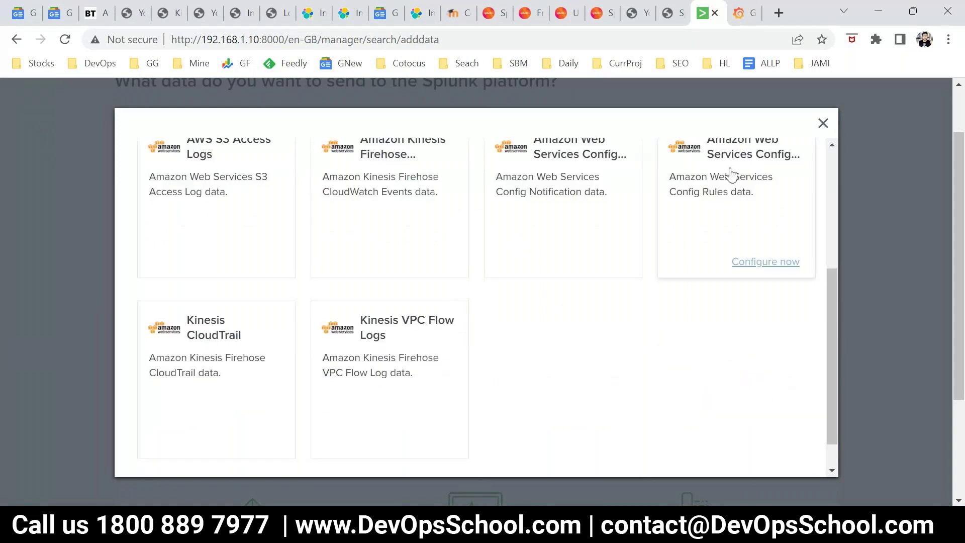
click(823, 124)
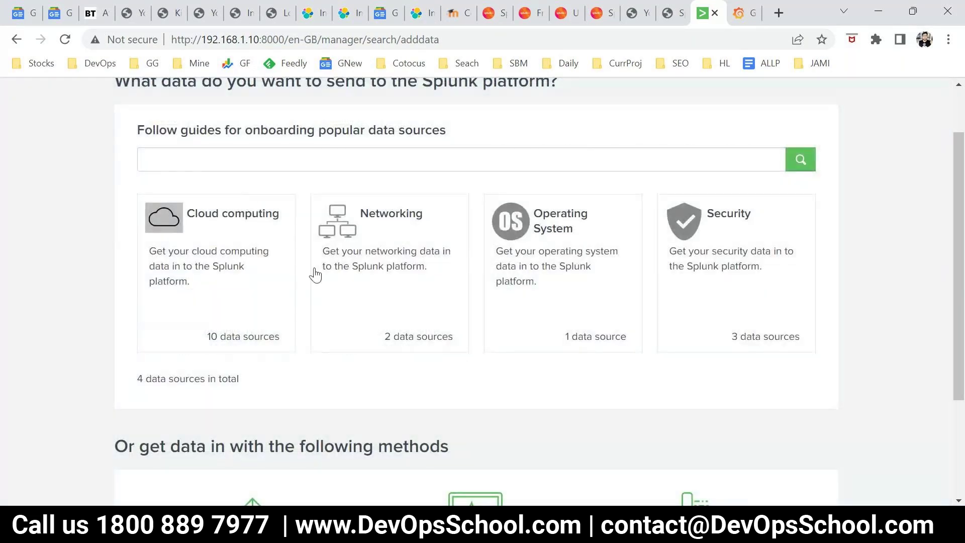
click(378, 265)
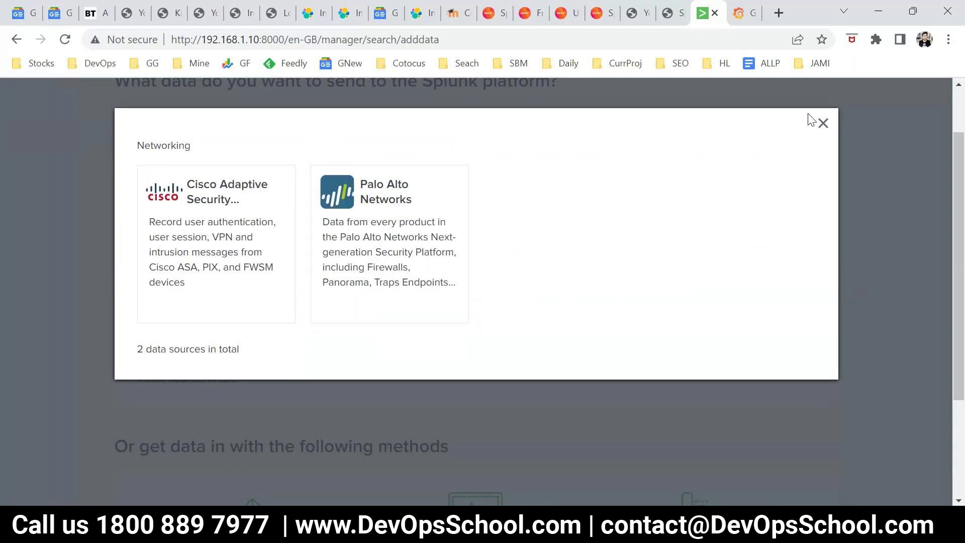
click(823, 124)
click(568, 246)
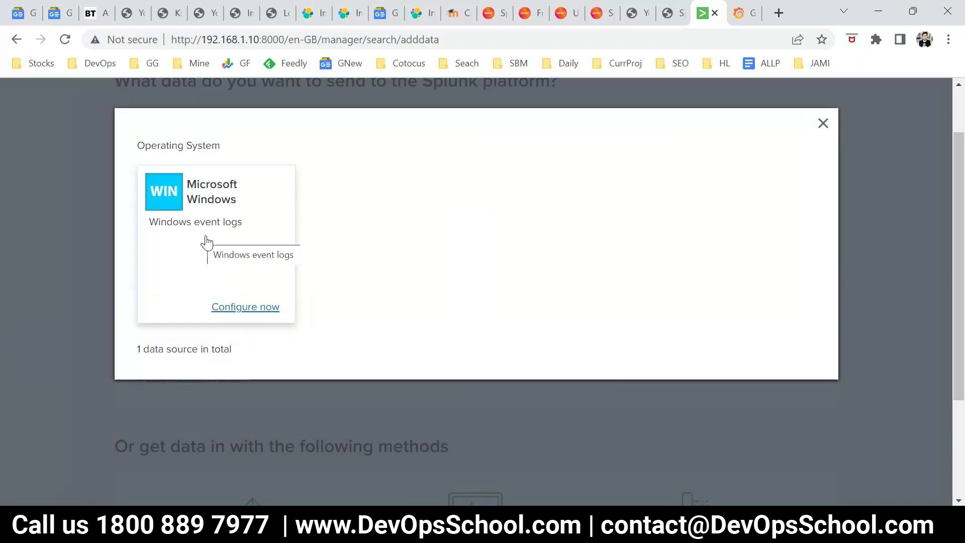
click(826, 126)
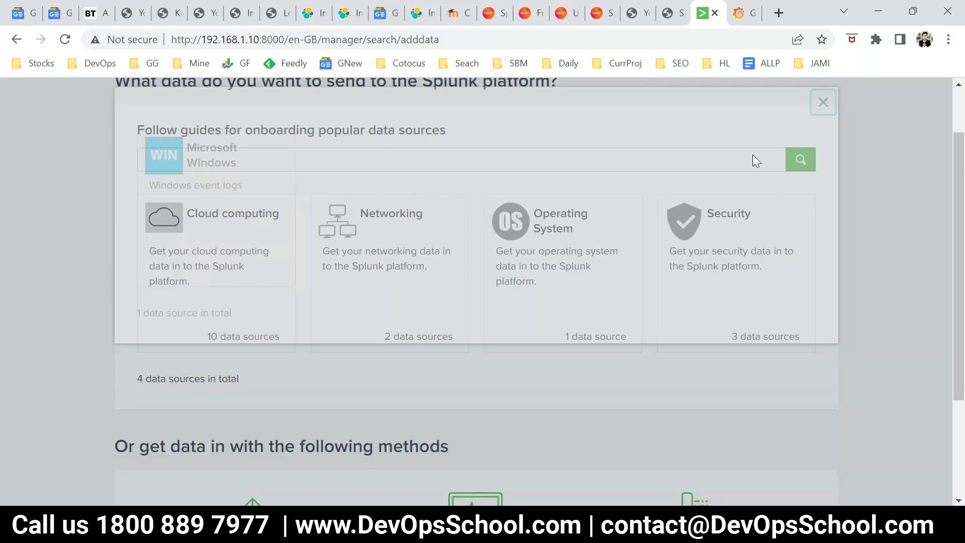
scroll(212, 367, up, 1)
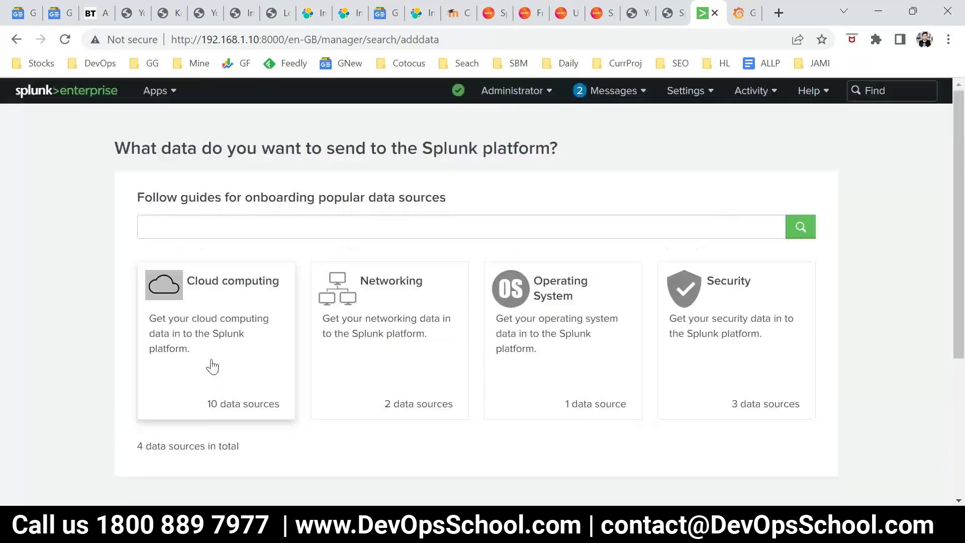
scroll(212, 367, down, 2)
scroll(212, 372, down, 1)
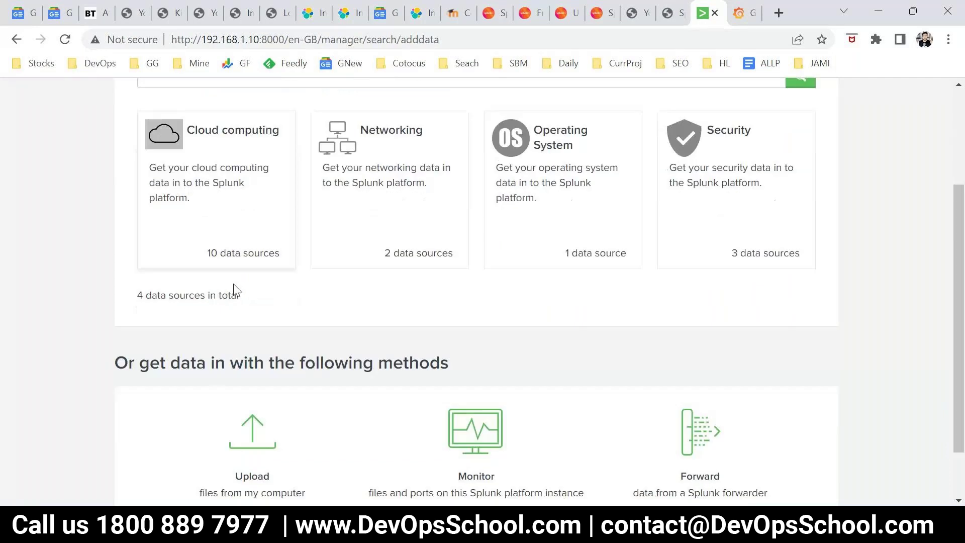
scroll(235, 291, up, 3)
scroll(291, 387, down, 4)
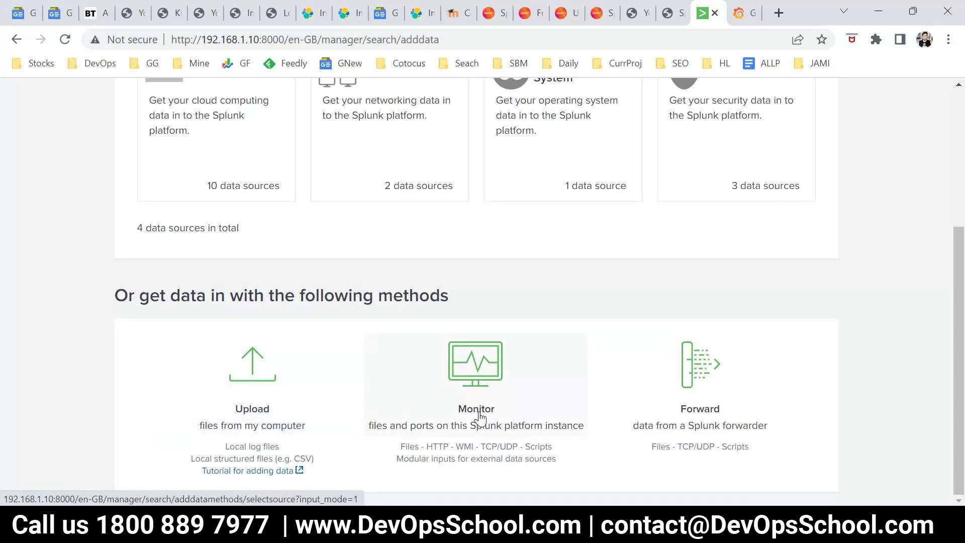
drag(400, 447, 567, 461)
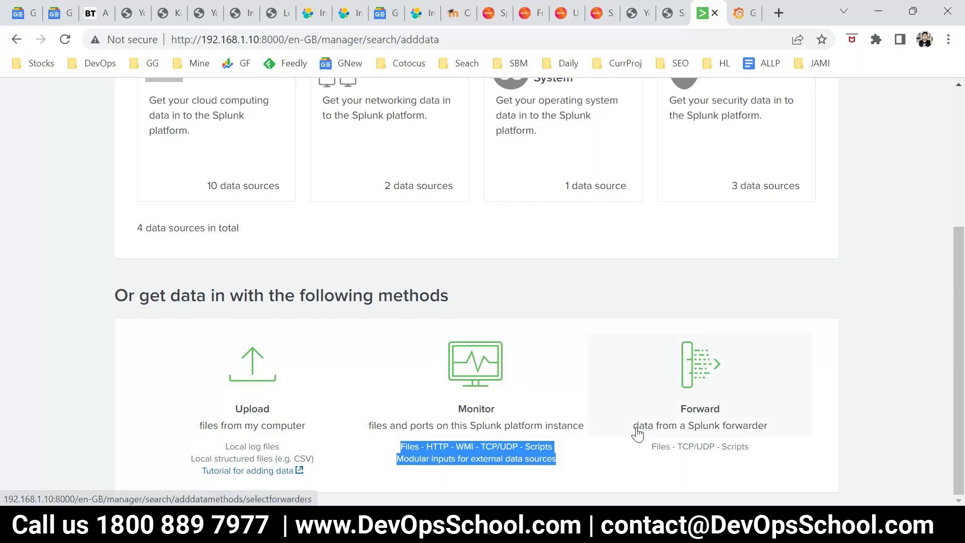
drag(634, 431, 684, 426)
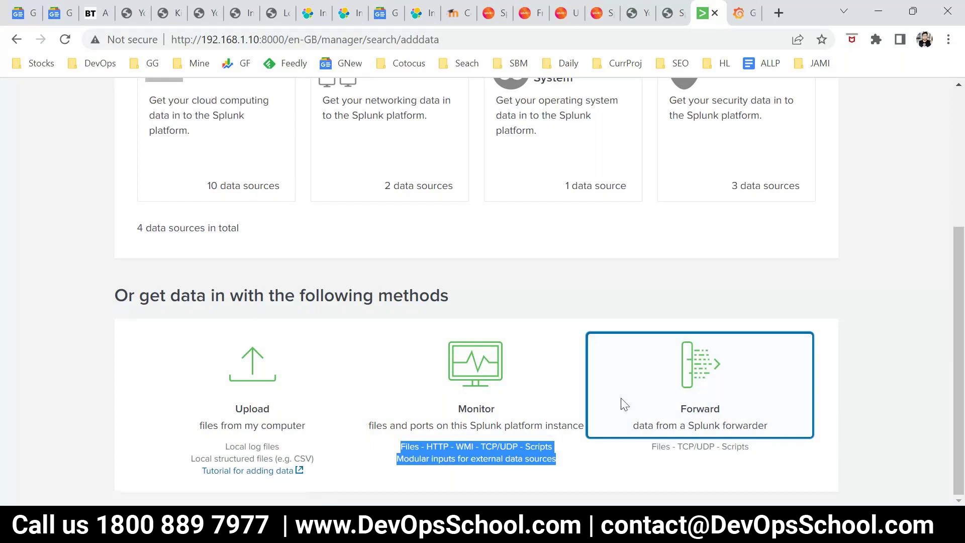
Reach Add Data through the Settings menu, then close the menu and scroll to the Forward option
scroll(628, 432, up, 5)
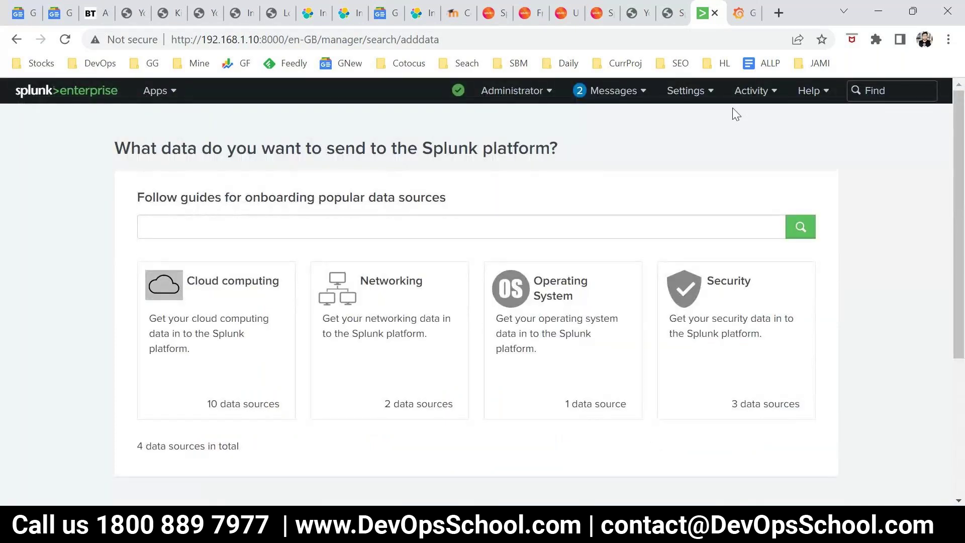
click(704, 94)
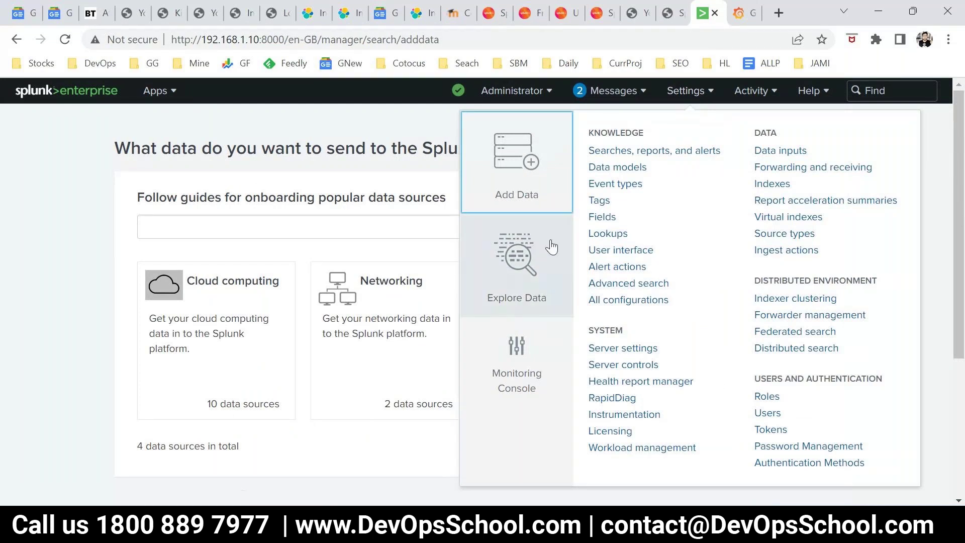
click(503, 164)
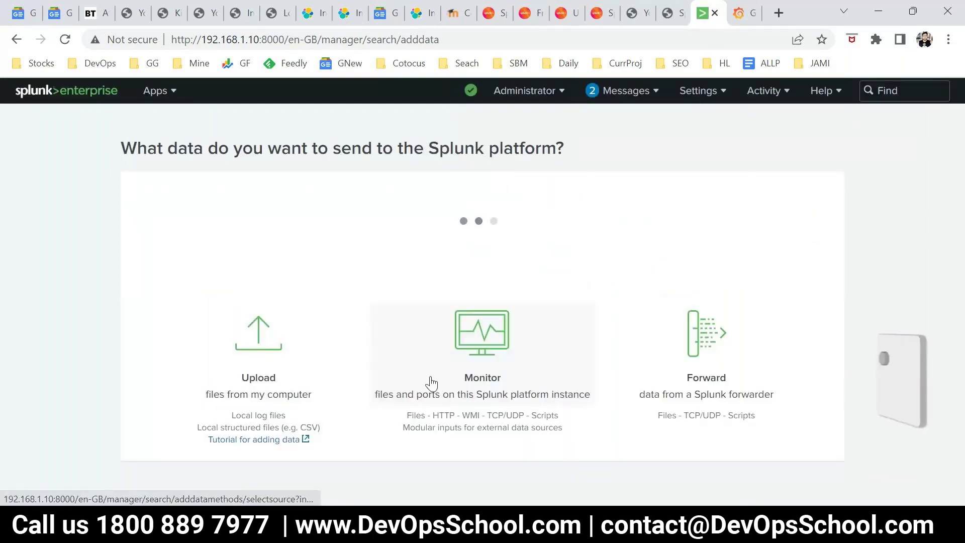
scroll(423, 384, down, 4)
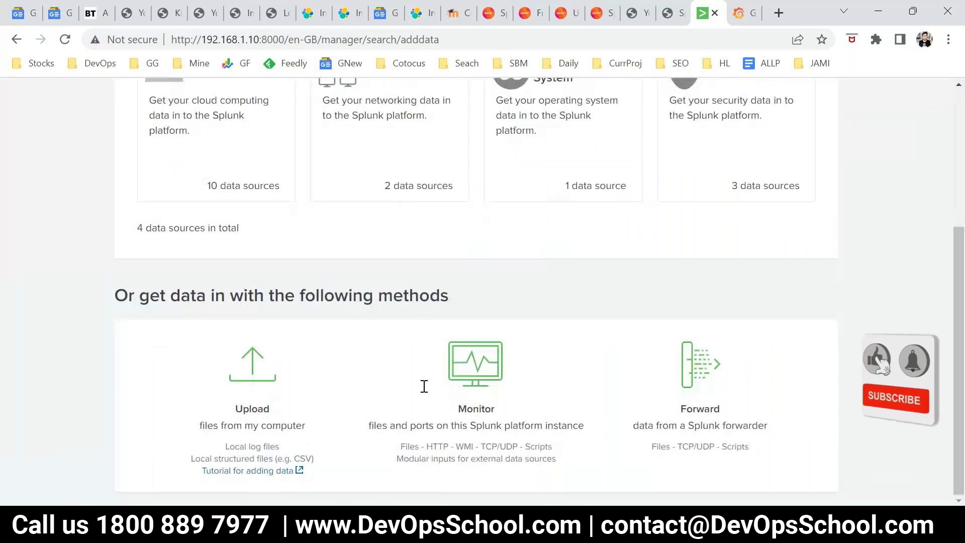
scroll(424, 390, up, 4)
click(712, 92)
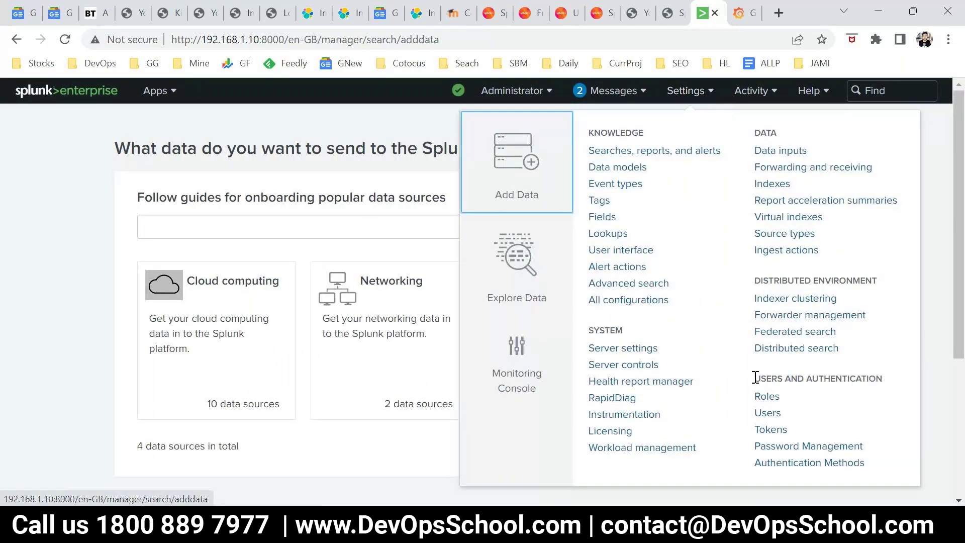
drag(755, 377, 886, 384)
click(702, 96)
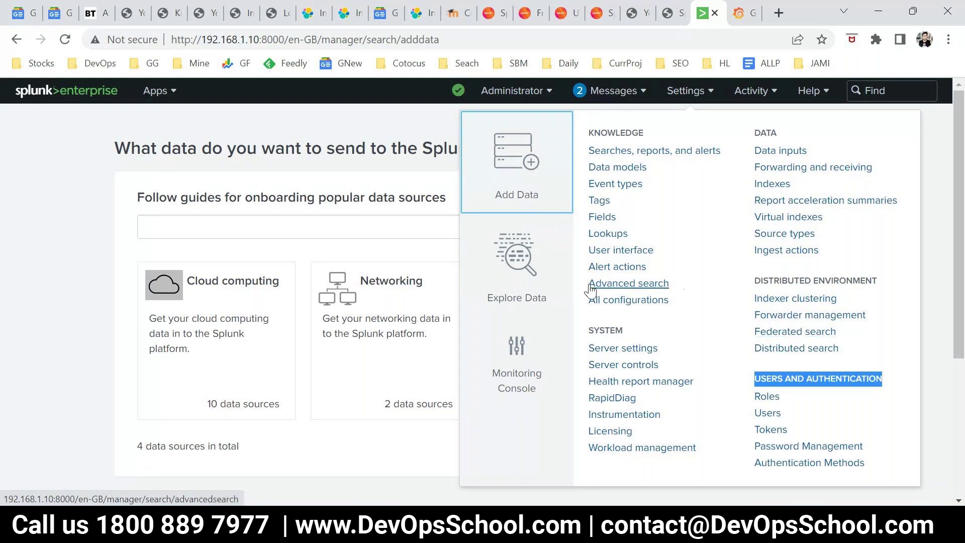
click(65, 280)
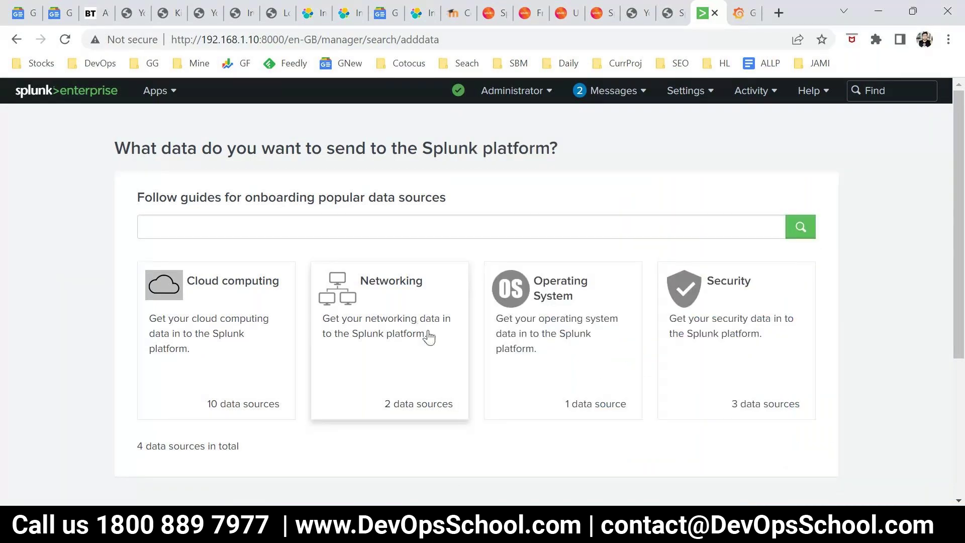
scroll(468, 382, down, 4)
click(700, 422)
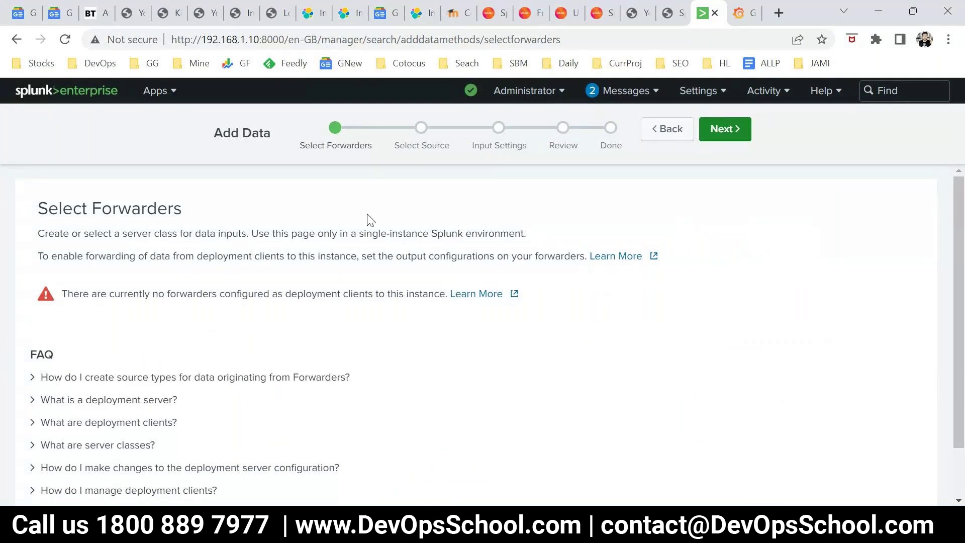
click(260, 135)
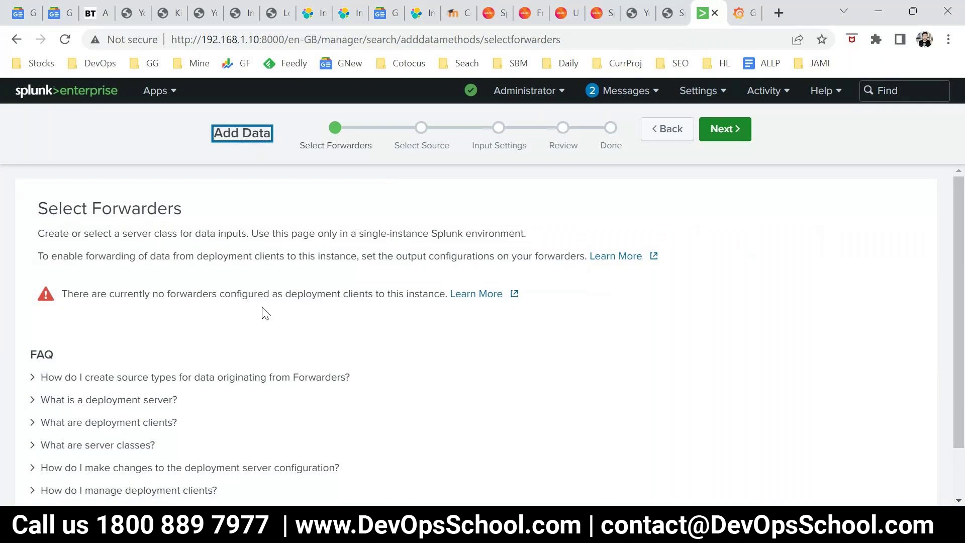
drag(61, 293, 445, 299)
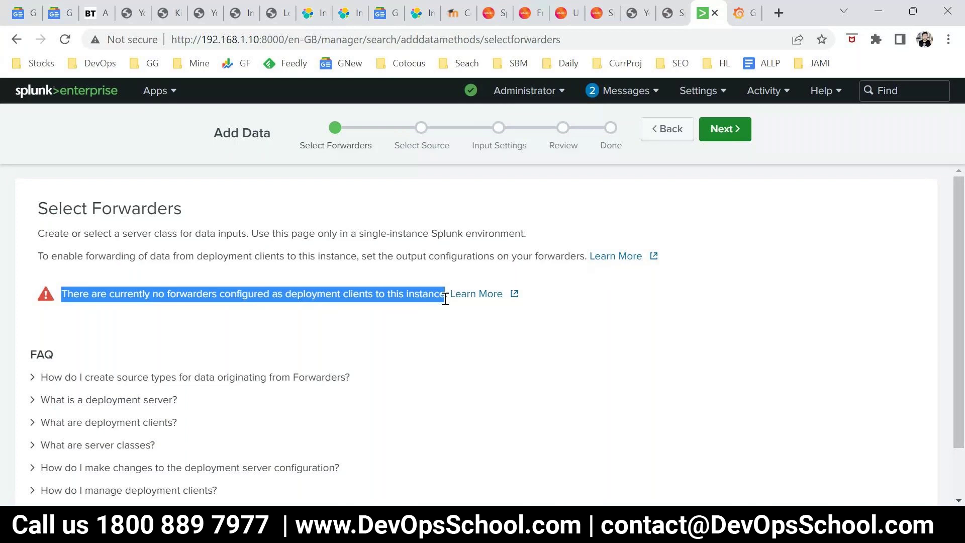
scroll(450, 322, down, 1)
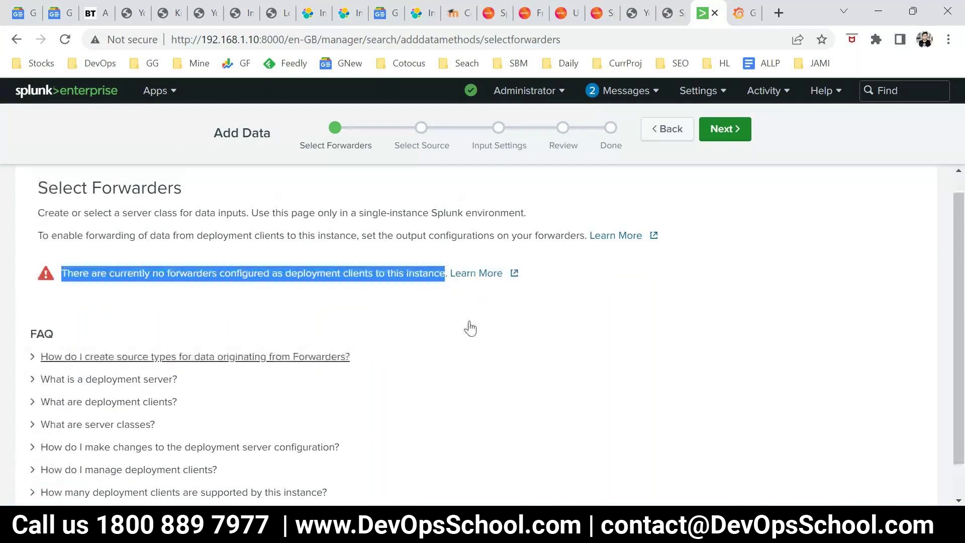
scroll(471, 329, up, 1)
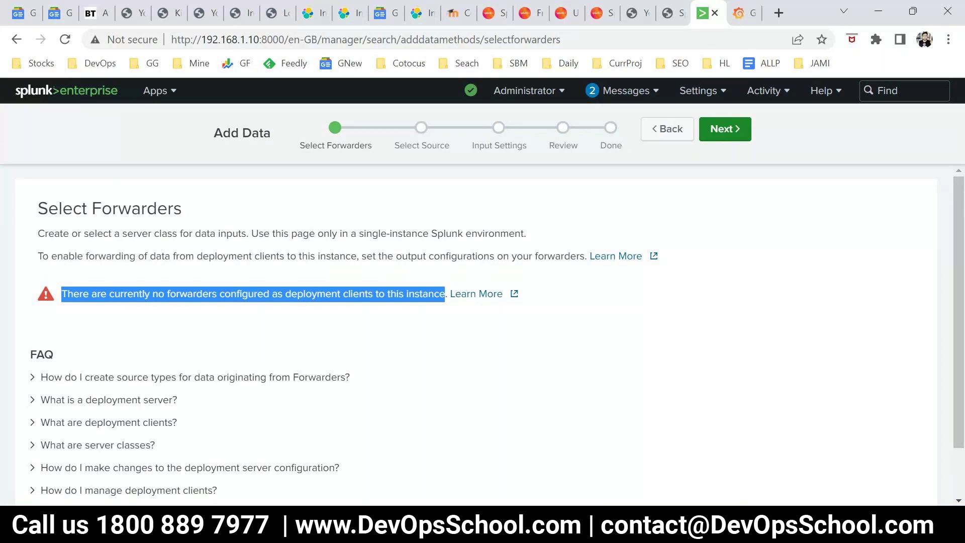
In /opt, rename the splunkforwarder folder to splunkforwarder- and list the directory
key(alt+Tab)
key(ctrl+l)
text(cd /opt/)
key(Return)
text(ls)
key(Return)
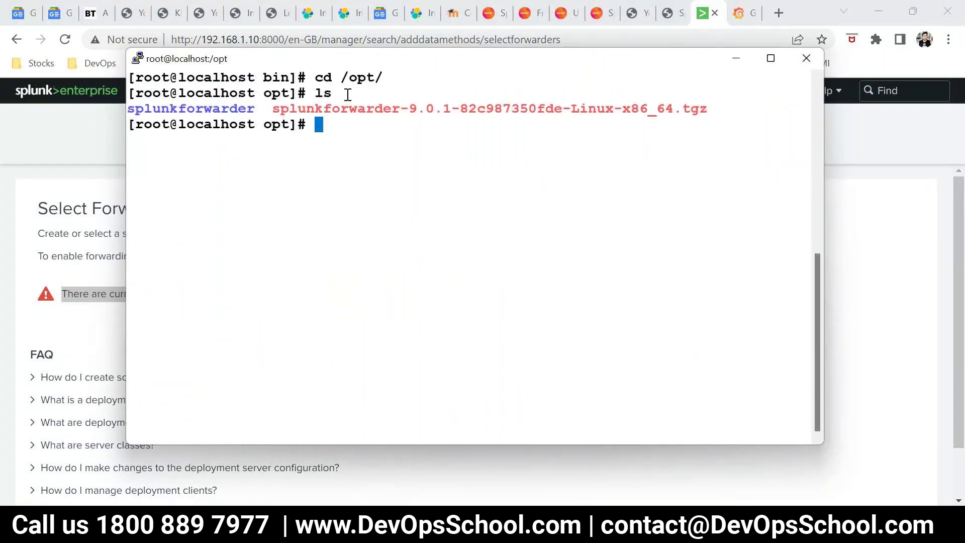
double_click(229, 115)
key(super+c)
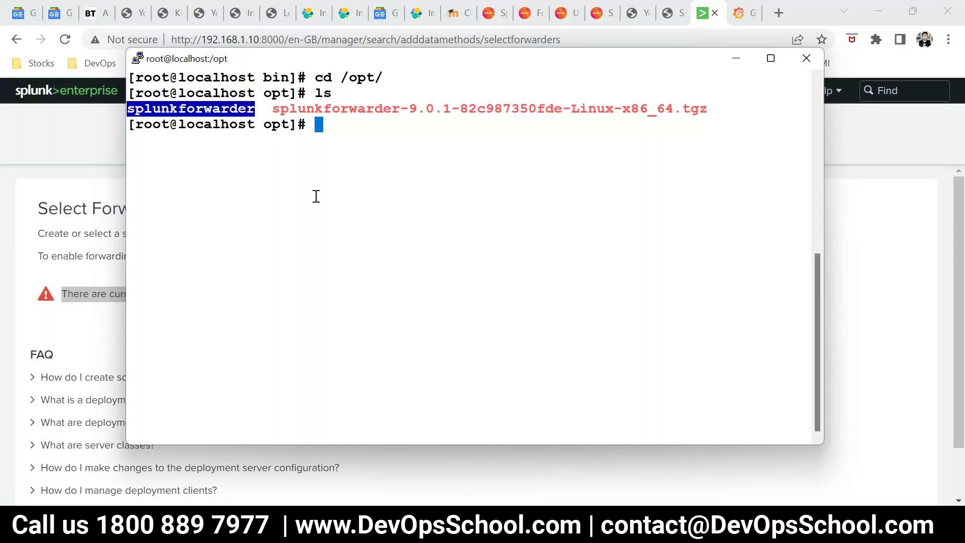
text(mv)
right_click(316, 197)
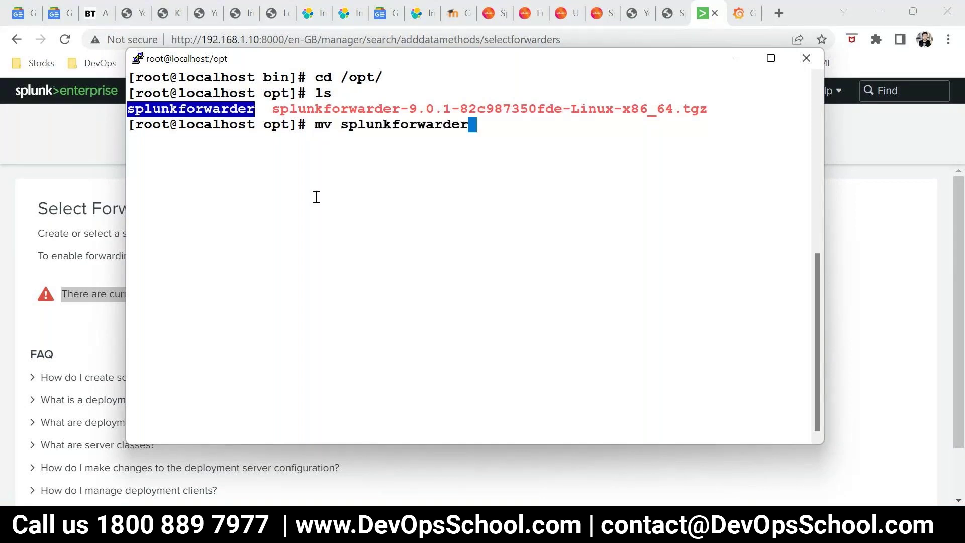
right_click(316, 197)
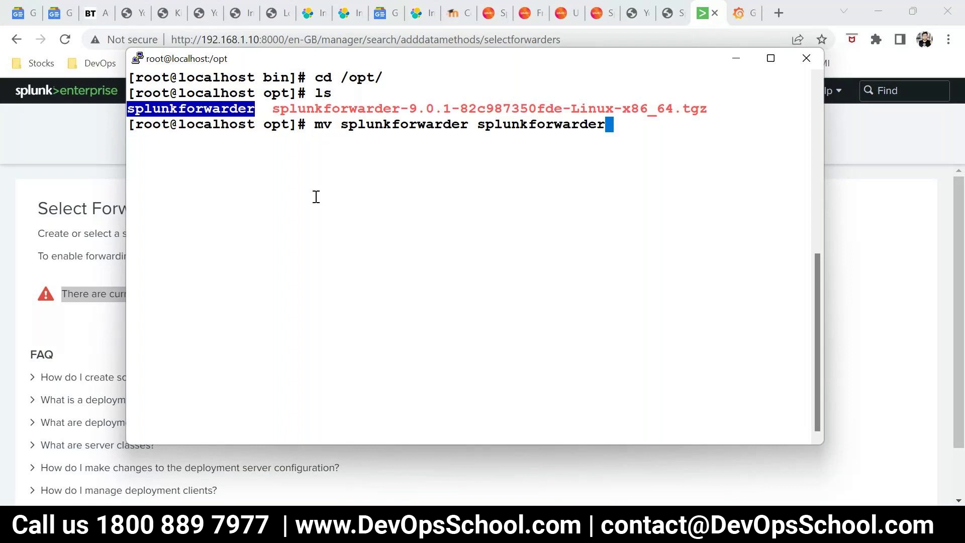
text(-)
key(Return)
text(ls)
key(Return)
Extract splunkforwarder-9.0.1-82c987350fde-Linux-x86_64.tgz with tar -zxvf, then clear and list /opt
click(361, 108)
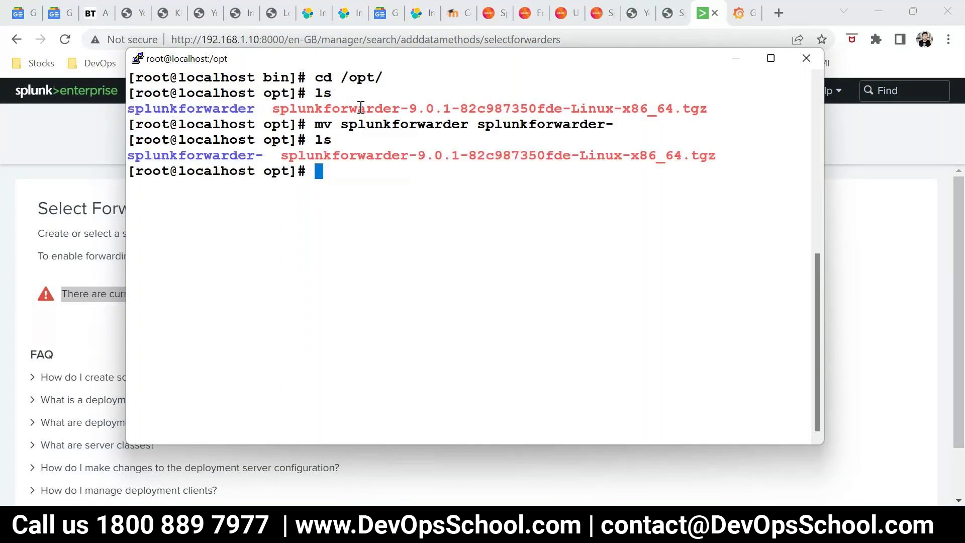
double_click(361, 109)
key(super+c)
text(tar )
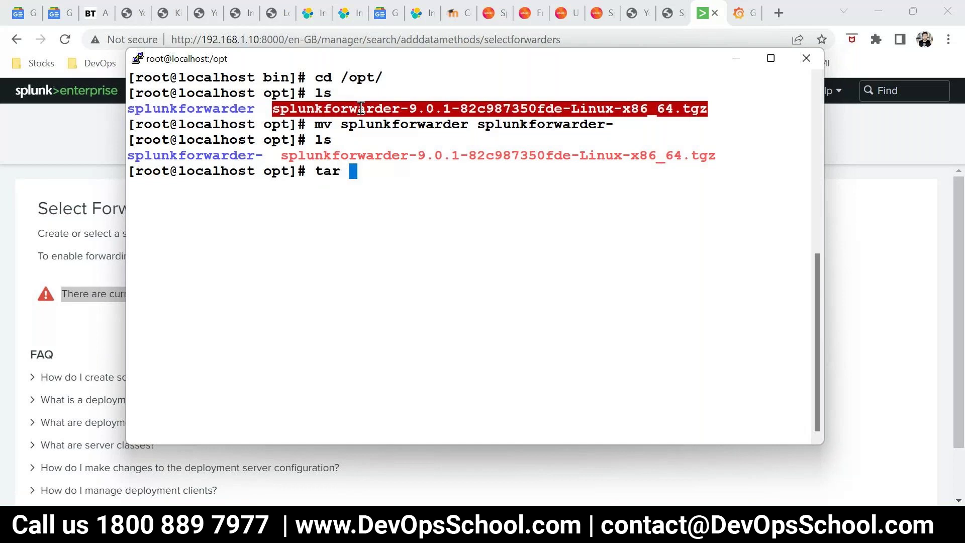
text(-zxvf)
right_click(544, 247)
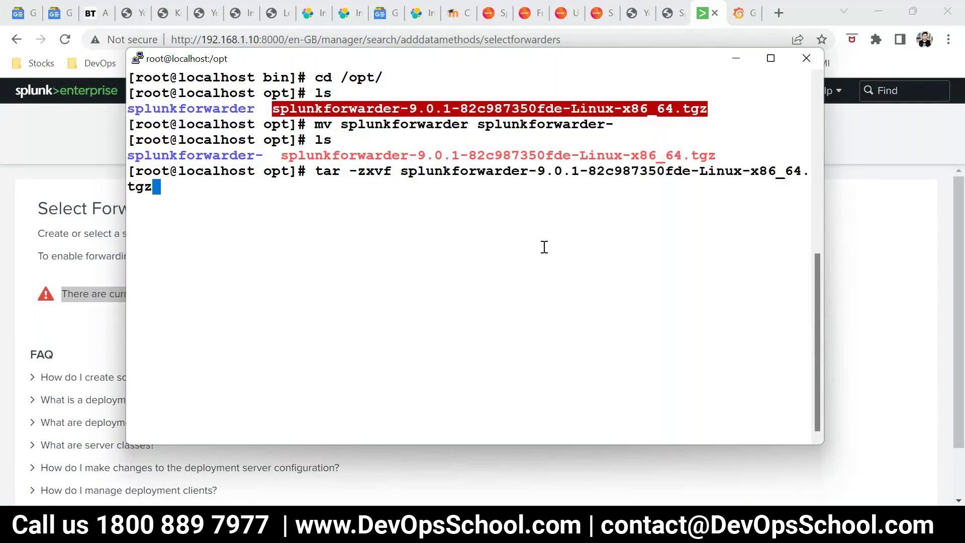
key(Return)
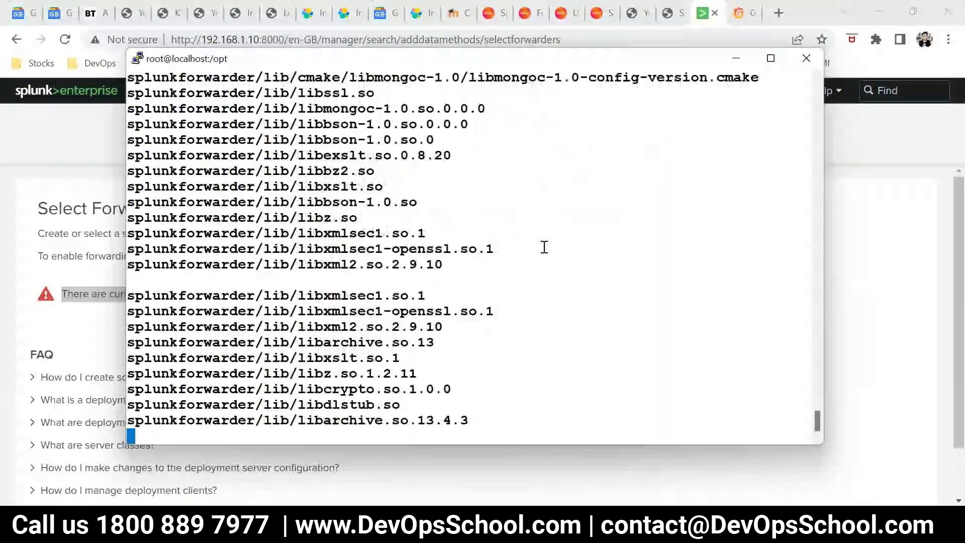
text(clear)
key(Return)
text(ls)
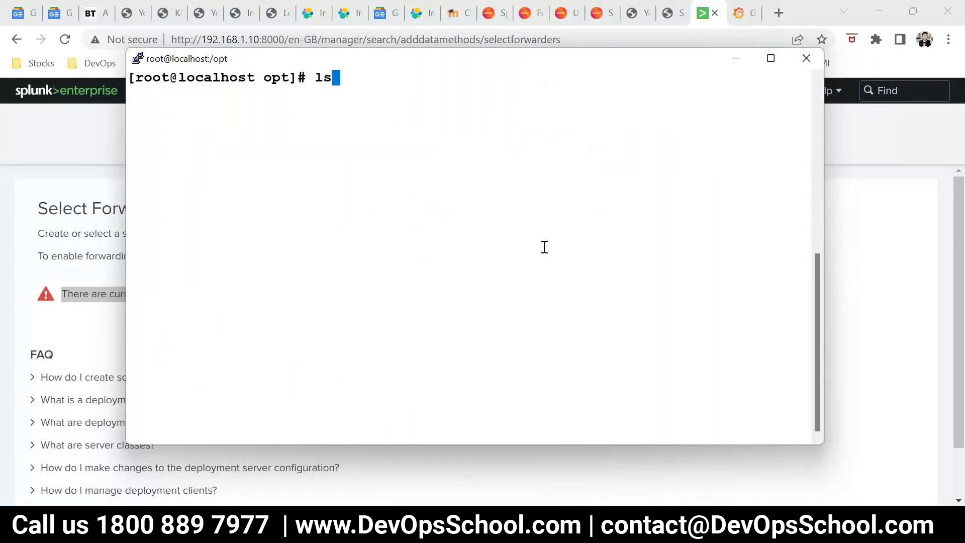
key(Return)
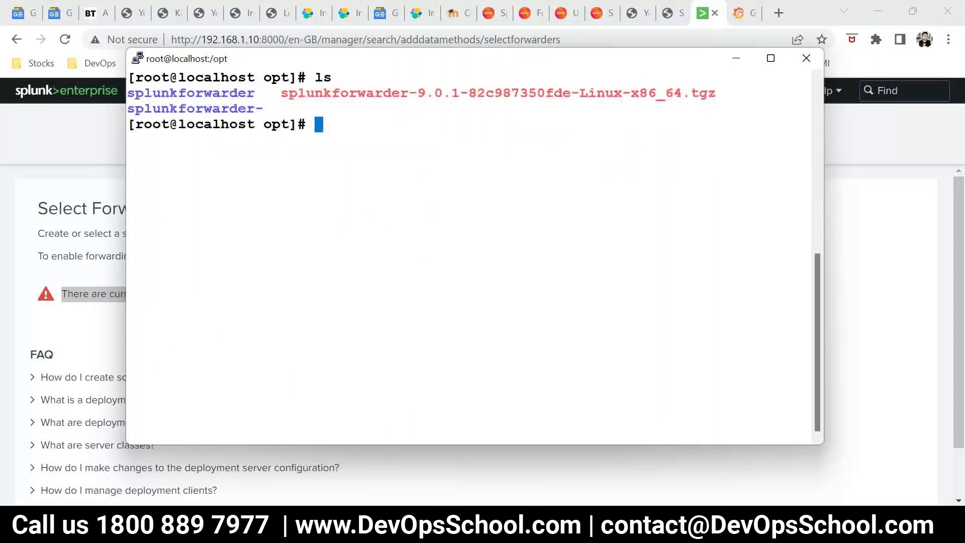
mouse_move(357, 532)
key(super+r)
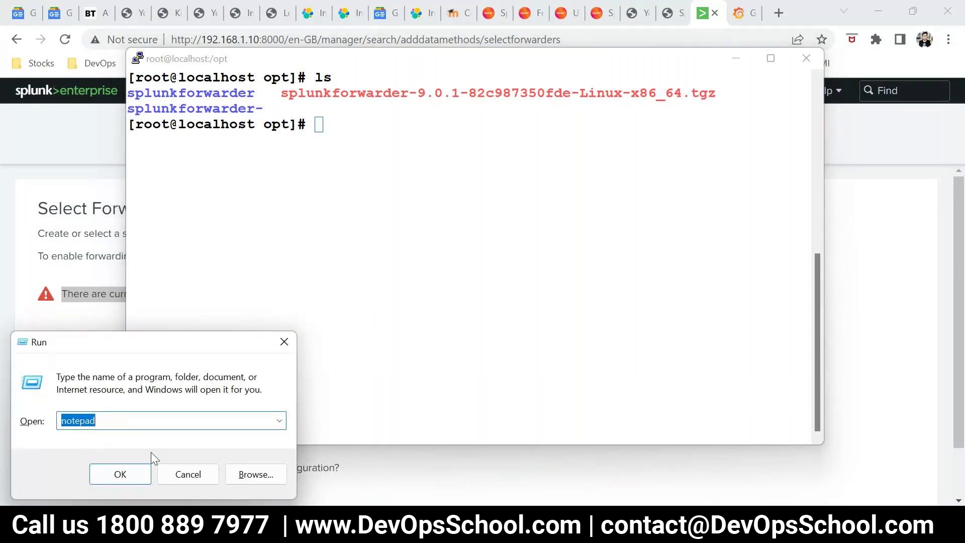
Launch Paint with mspaint and set the Pencil to 4px thickness
text(mspain)
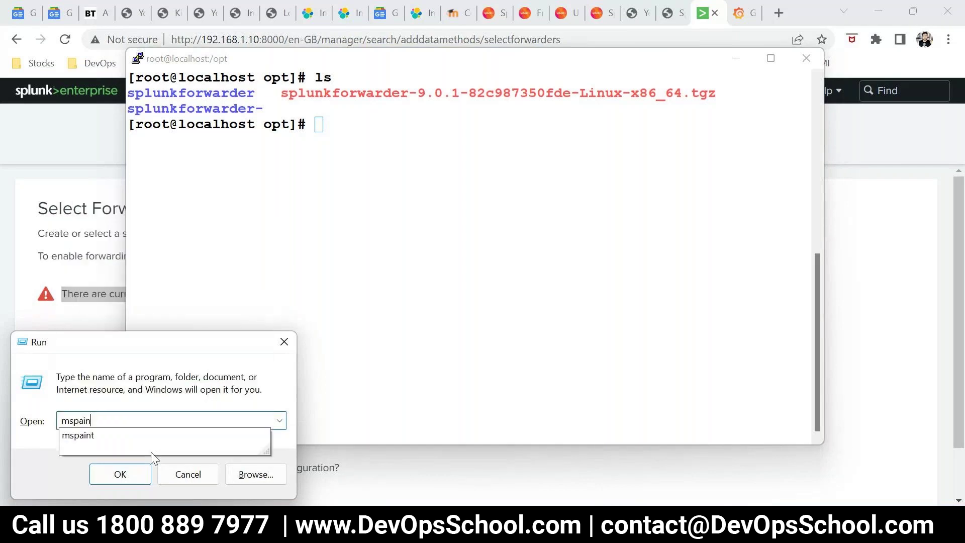
text(t)
key(Return)
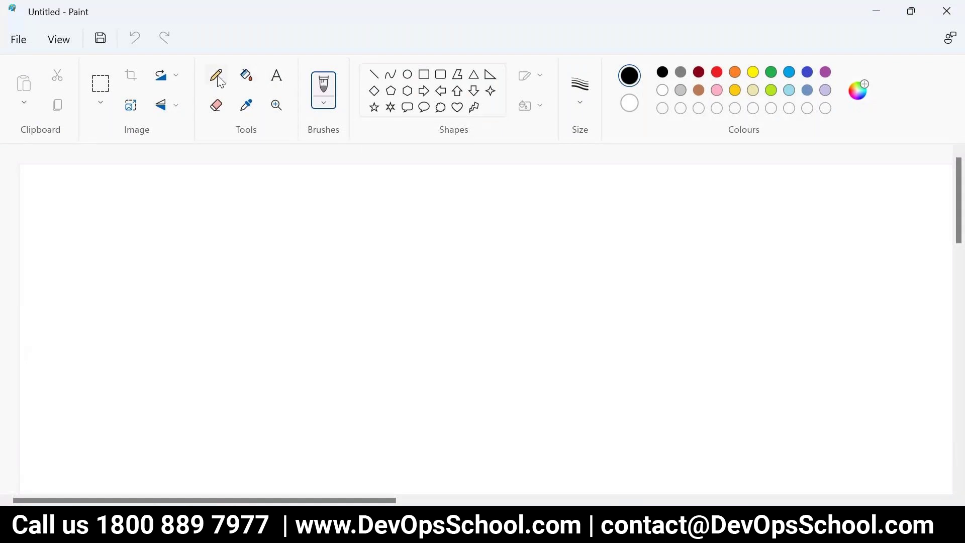
click(220, 82)
click(580, 90)
click(605, 244)
Sketch T and S boxes, a user stick figure, and an SP line beneath them
mouse_move(500, 207)
mouse_down()
mouse_move(494, 328)
mouse_move(618, 274)
mouse_move(613, 202)
mouse_move(504, 212)
mouse_up()
drag(570, 238, 554, 280)
drag(532, 248, 554, 240)
drag(552, 287, 540, 297)
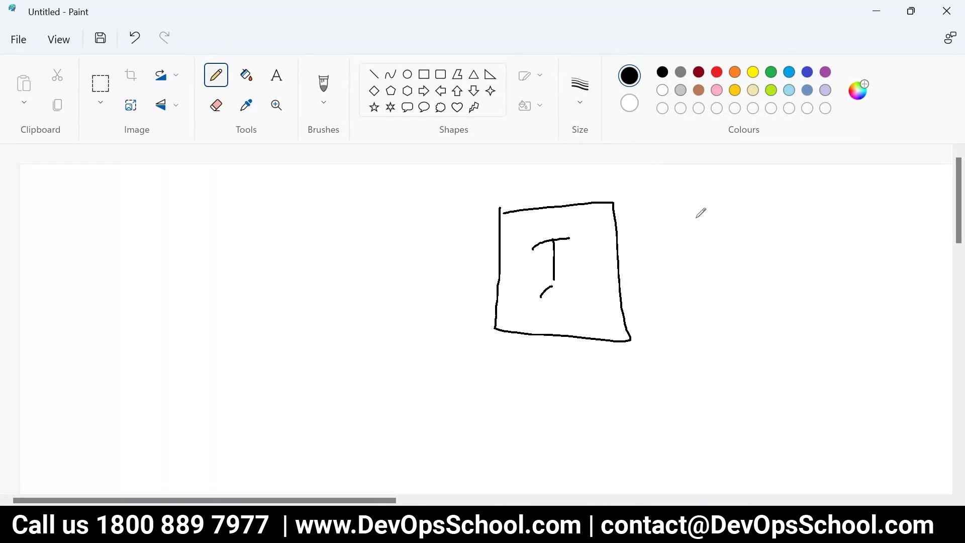
mouse_move(674, 204)
mouse_down()
mouse_move(682, 305)
mouse_move(694, 322)
mouse_move(749, 239)
mouse_move(677, 194)
mouse_up()
drag(701, 228, 694, 266)
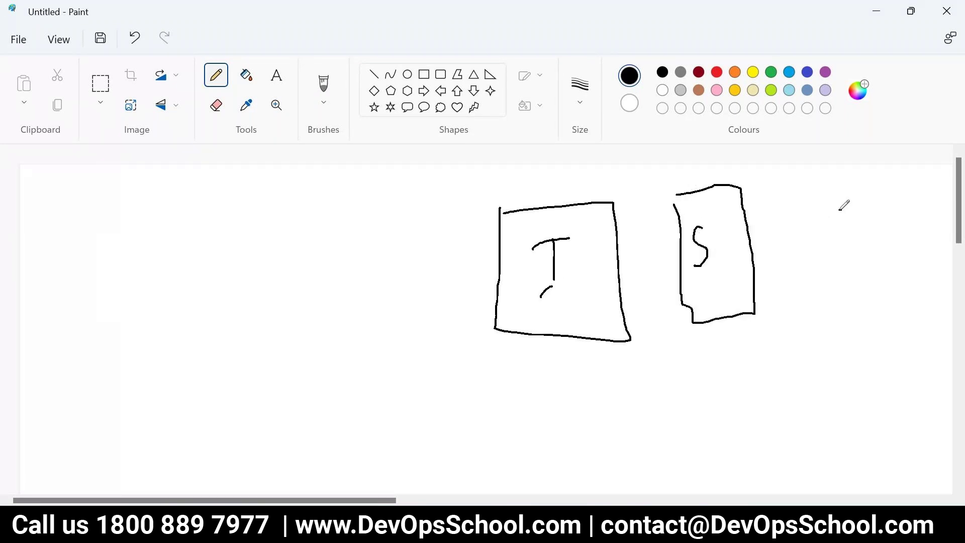
mouse_move(840, 210)
mouse_down()
mouse_move(826, 264)
mouse_move(863, 261)
mouse_move(839, 235)
mouse_move(806, 231)
mouse_move(747, 240)
mouse_move(750, 229)
mouse_move(767, 251)
mouse_up()
mouse_move(695, 245)
mouse_down()
mouse_move(605, 267)
mouse_move(622, 272)
mouse_up()
drag(488, 391, 777, 352)
mouse_move(621, 401)
mouse_down()
mouse_move(619, 437)
mouse_move(606, 422)
mouse_move(598, 435)
mouse_up()
mouse_move(621, 409)
mouse_down()
mouse_move(631, 396)
mouse_move(624, 412)
mouse_up()
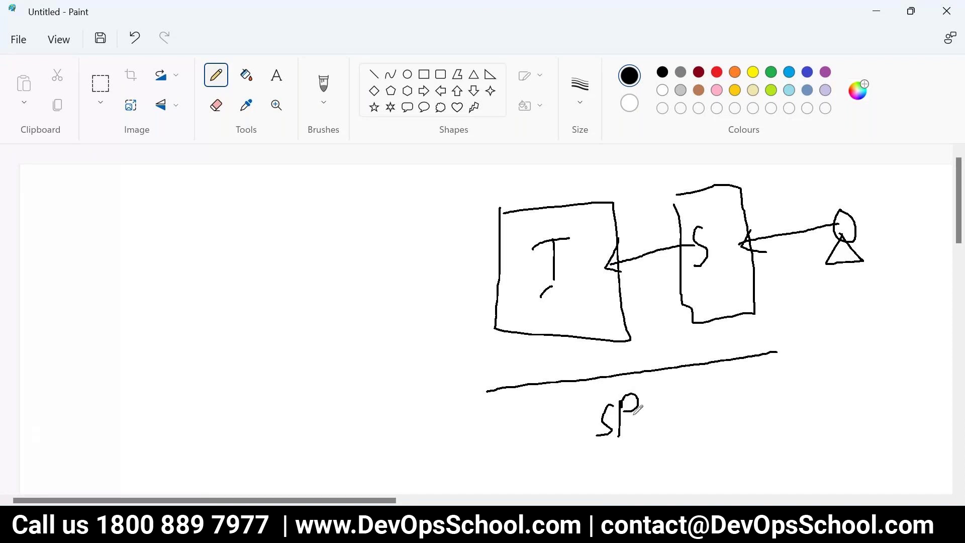
Draw an F box on the left with a line to a second F
mouse_move(250, 217)
mouse_down()
mouse_move(309, 325)
mouse_move(313, 210)
mouse_move(247, 215)
mouse_up()
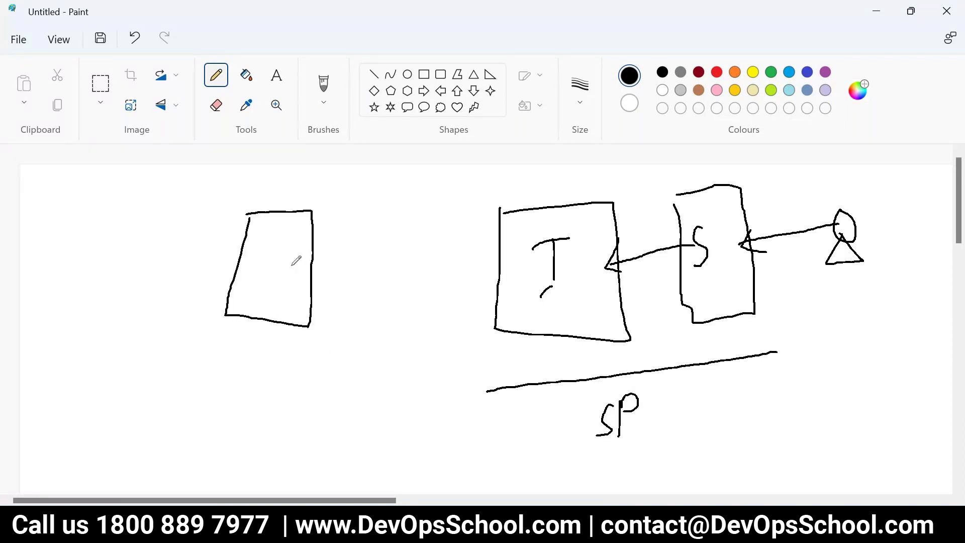
mouse_move(274, 246)
mouse_down()
mouse_move(273, 285)
mouse_move(291, 242)
mouse_move(291, 259)
mouse_move(32, 313)
mouse_up()
key(ctrl+z)
mouse_move(245, 272)
mouse_down()
mouse_move(118, 300)
mouse_move(82, 289)
mouse_move(74, 338)
mouse_up()
drag(75, 296, 111, 274)
drag(87, 314, 110, 307)
In red, draw an arrow from the F box to T and a line below
click(716, 73)
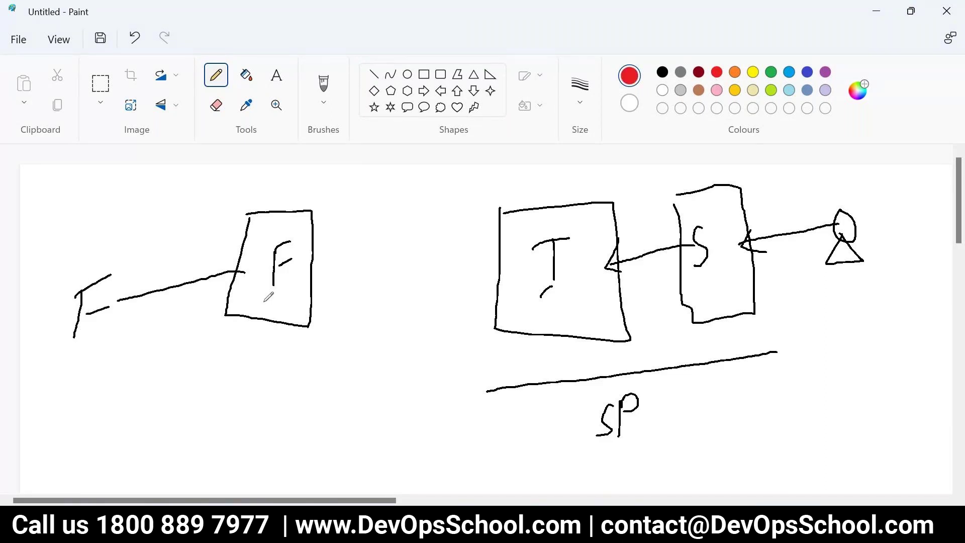
mouse_move(300, 258)
mouse_down()
mouse_move(354, 249)
mouse_move(523, 257)
mouse_move(498, 271)
mouse_up()
mouse_move(72, 409)
mouse_down()
mouse_move(289, 377)
mouse_move(470, 373)
mouse_up()
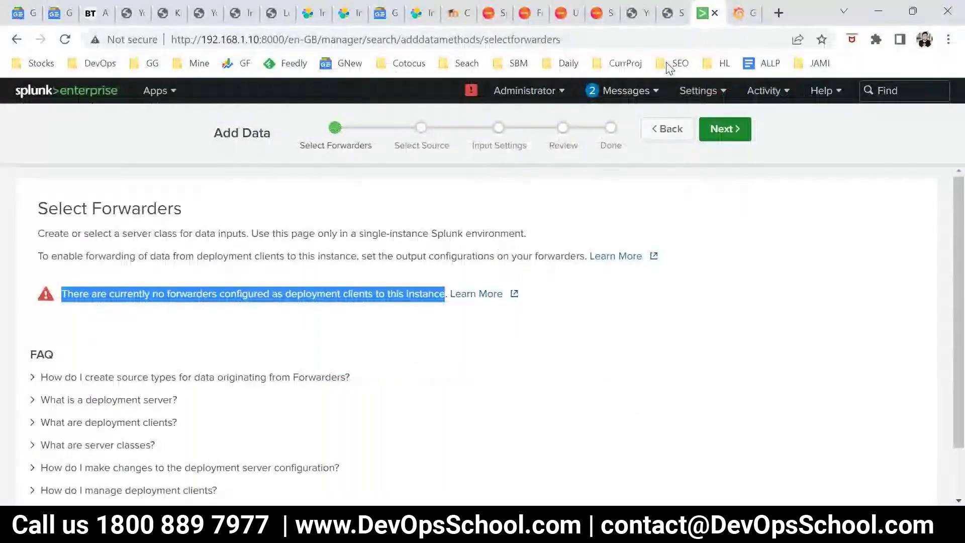
Open the Install & Configure Universal Forwarders tutorial from the splunk search results in a new tab
click(669, 13)
scroll(470, 330, down, 5)
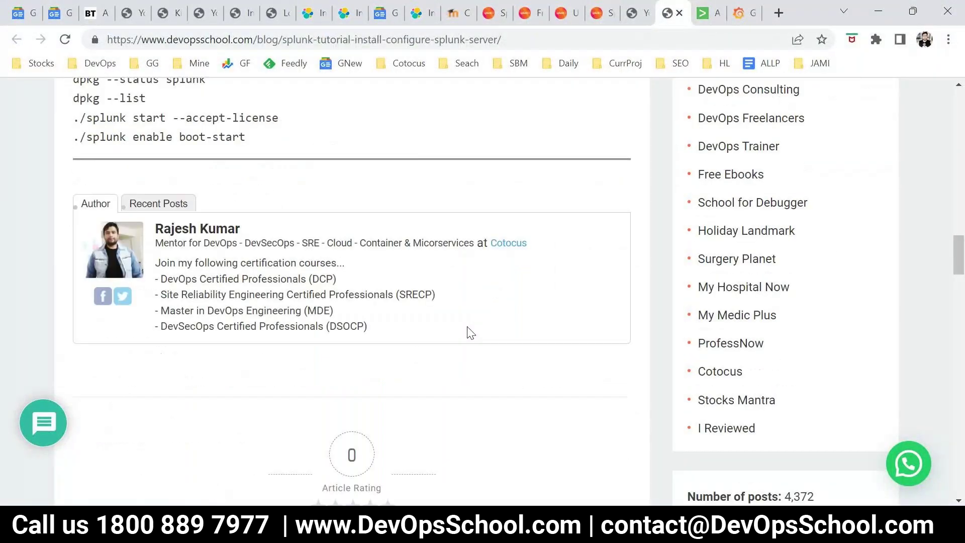
scroll(469, 332, up, 6)
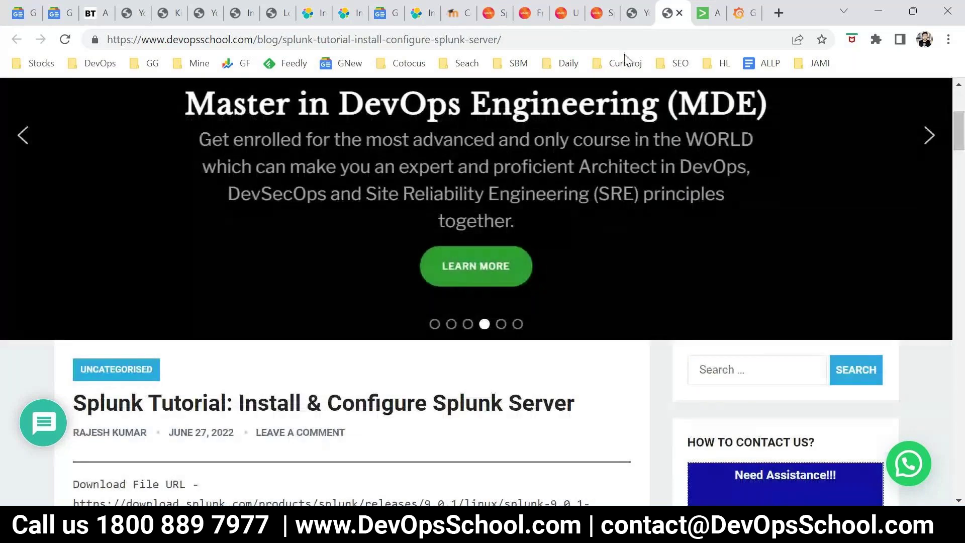
click(648, 11)
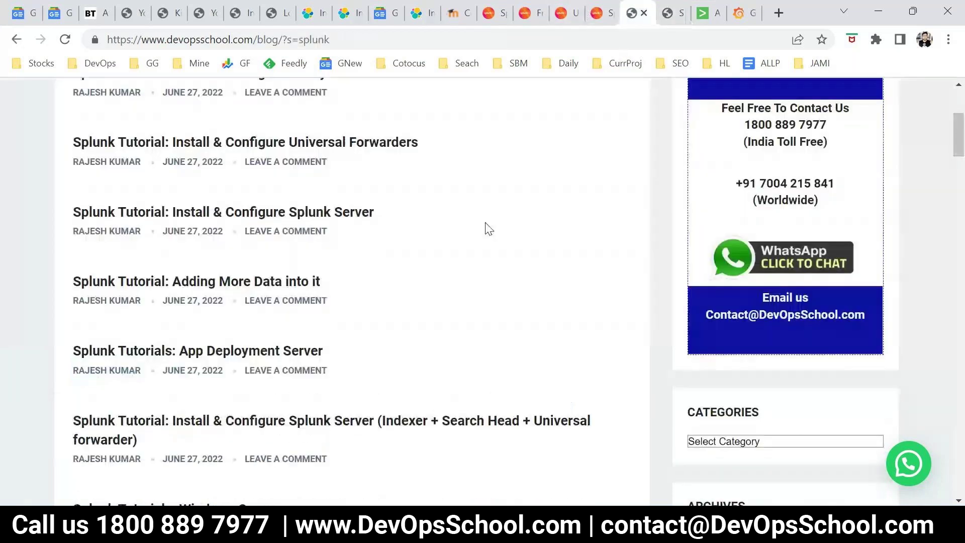
scroll(411, 302, up, 5)
scroll(412, 303, down, 2)
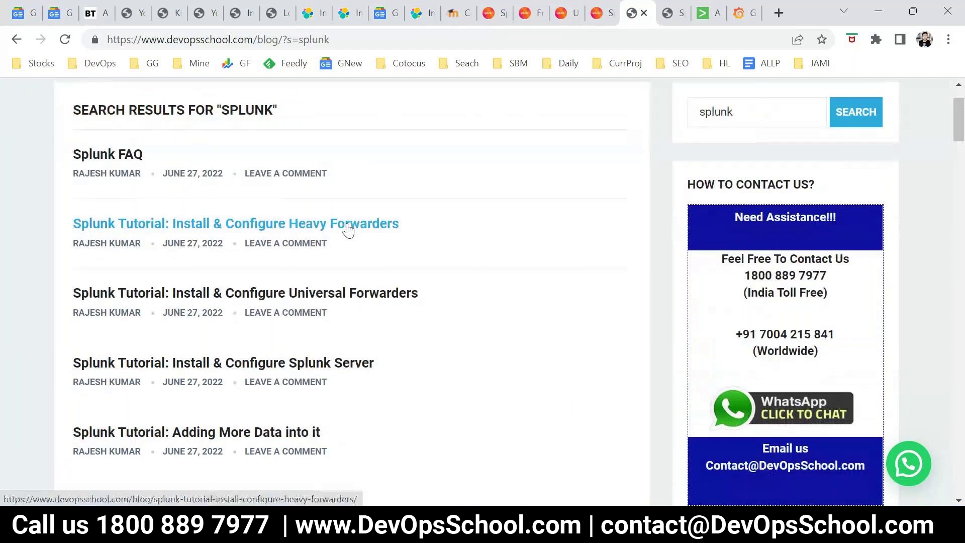
right_click(366, 296)
click(391, 307)
click(644, 12)
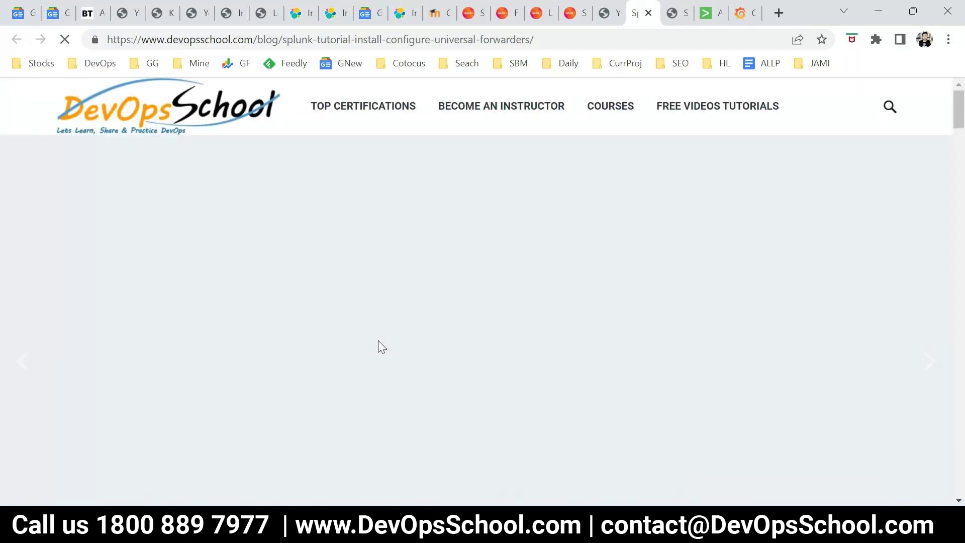
Review the port specification list (8000, 8089, 8065, 8191) by highlighting its lines
scroll(378, 339, down, 9)
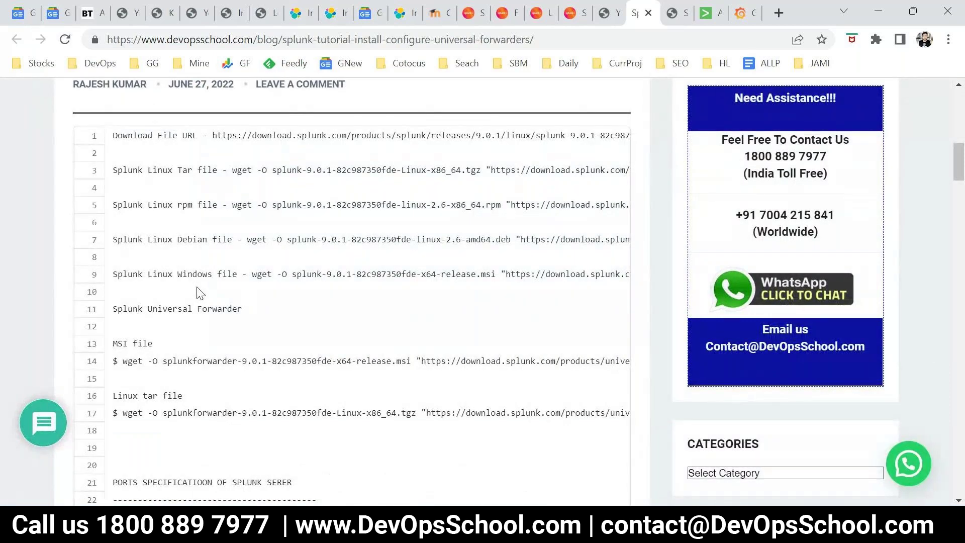
scroll(248, 300, down, 7)
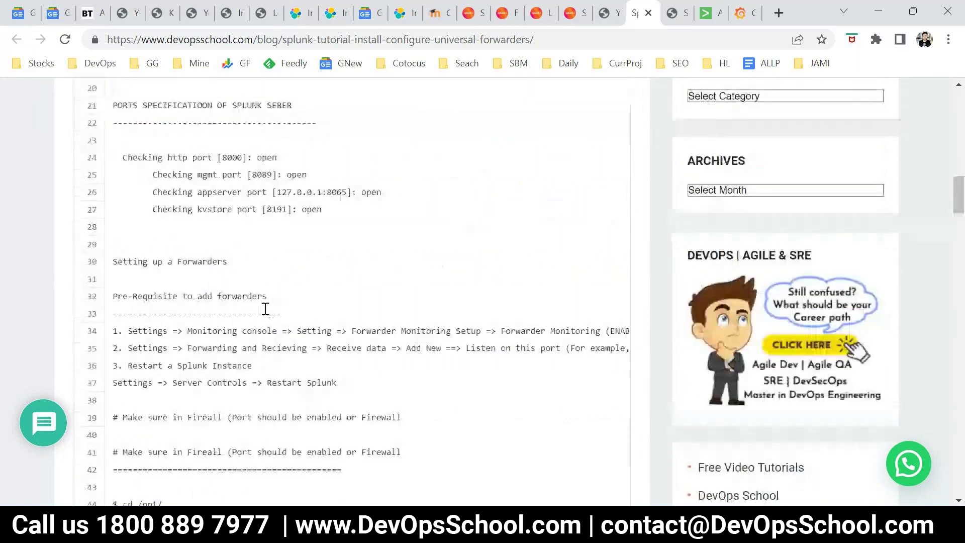
scroll(266, 309, up, 2)
scroll(266, 308, up, 1)
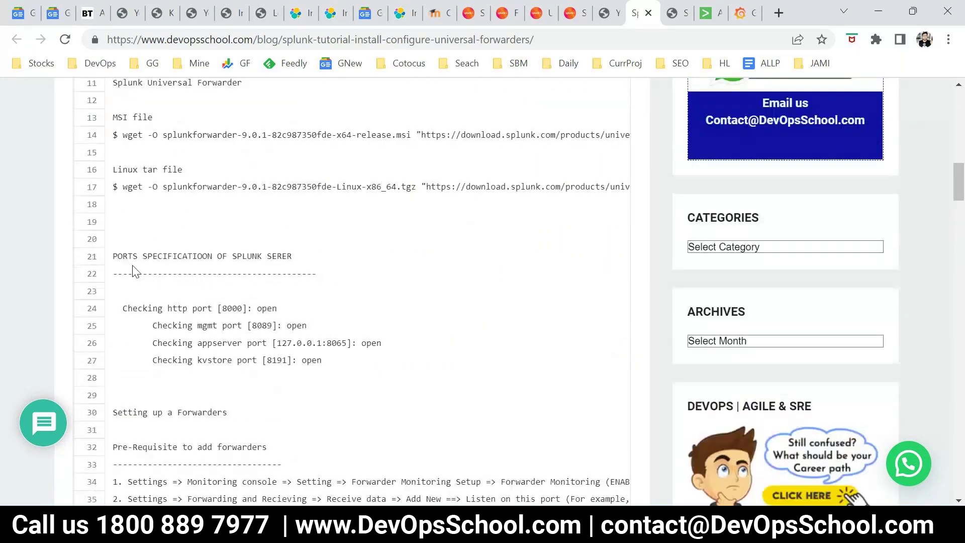
drag(114, 246, 329, 363)
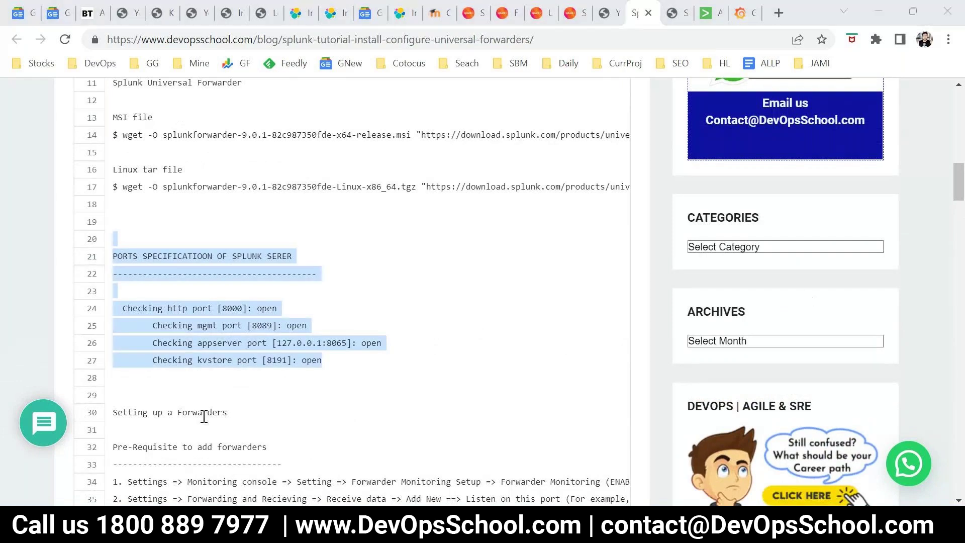
click(375, 384)
drag(344, 376, 117, 256)
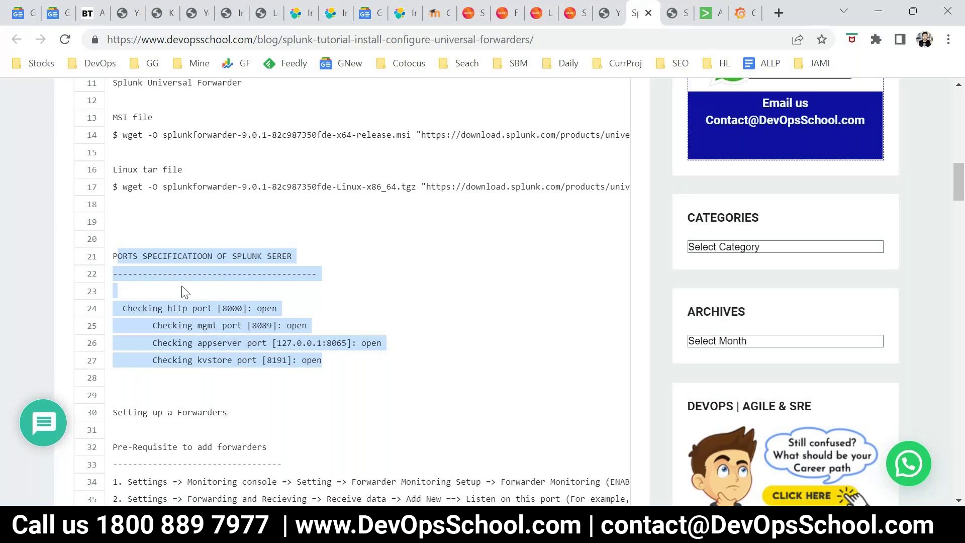
click(652, 248)
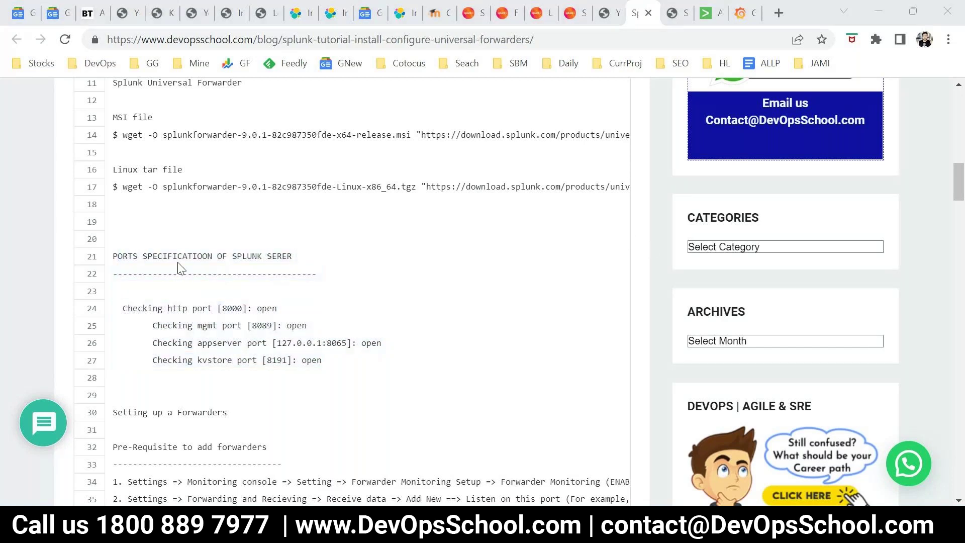
drag(113, 257, 198, 256)
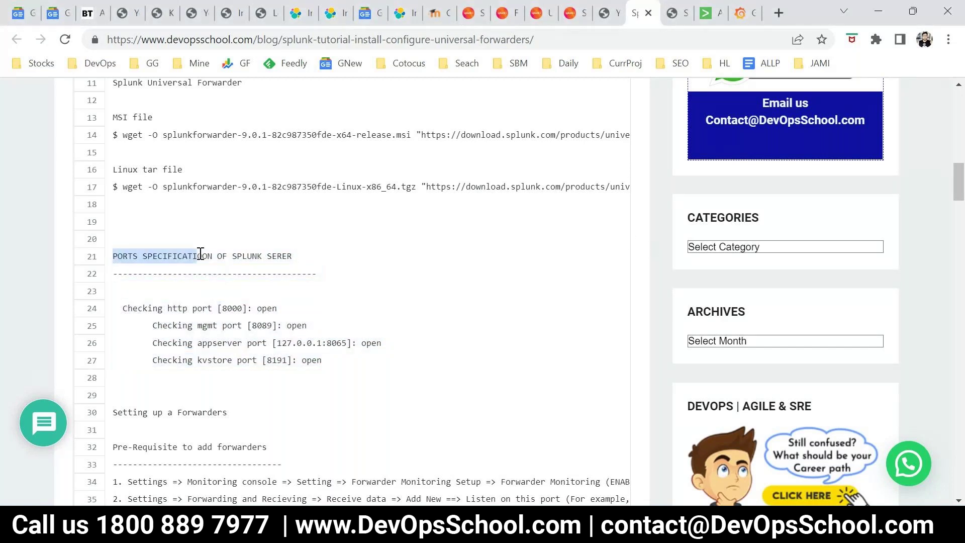
drag(302, 257, 114, 251)
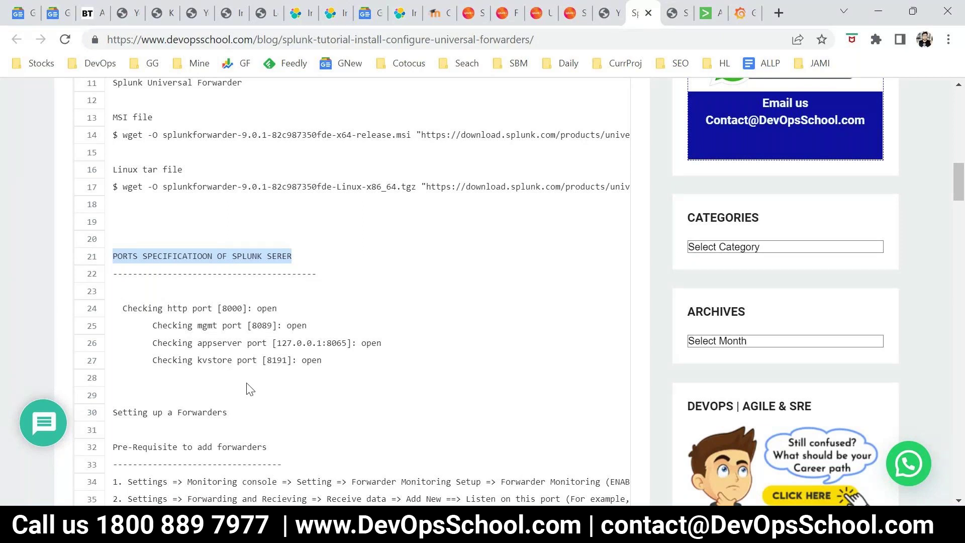
scroll(250, 389, down, 3)
drag(138, 158, 324, 209)
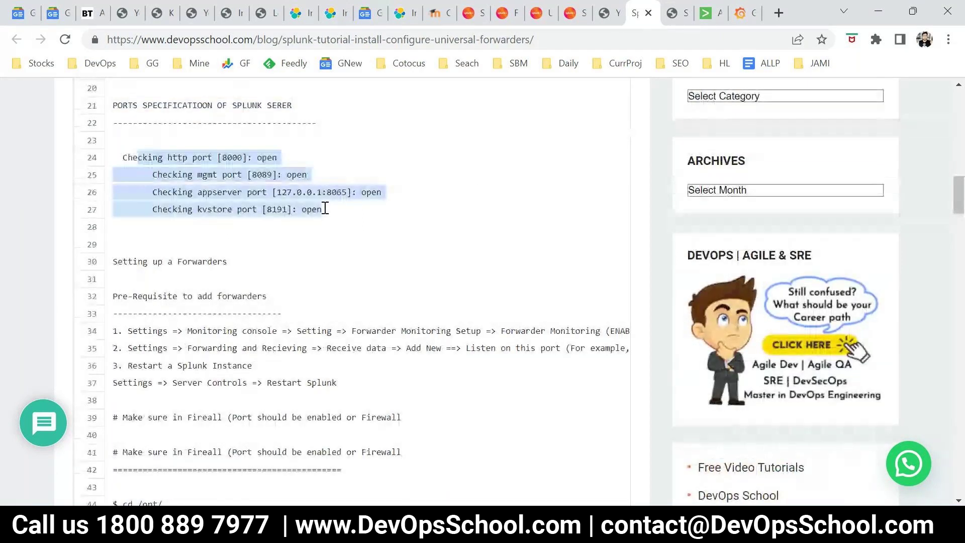
Run 'systemctl stop firewalld' on the server, checking the tutorial's port lines along the way
key(alt+Tab)
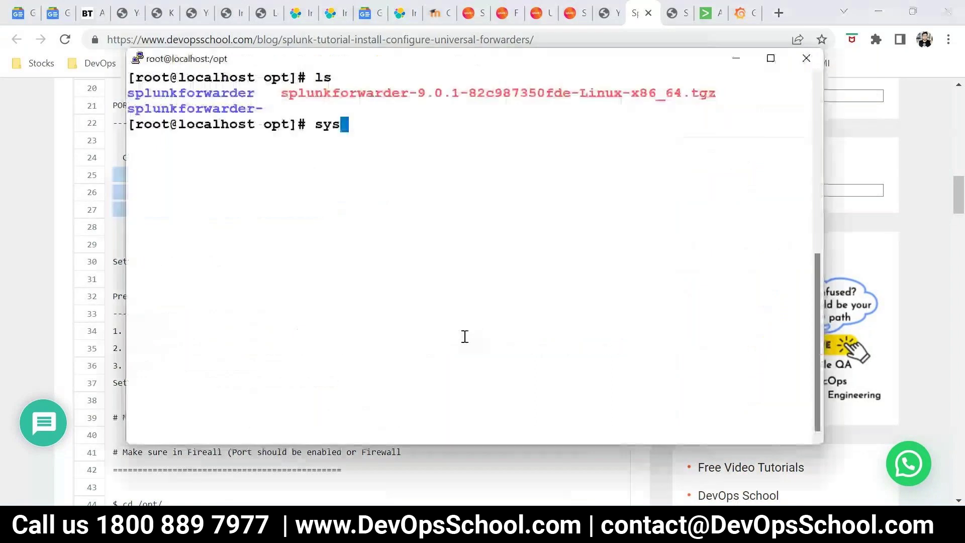
text(temctl)
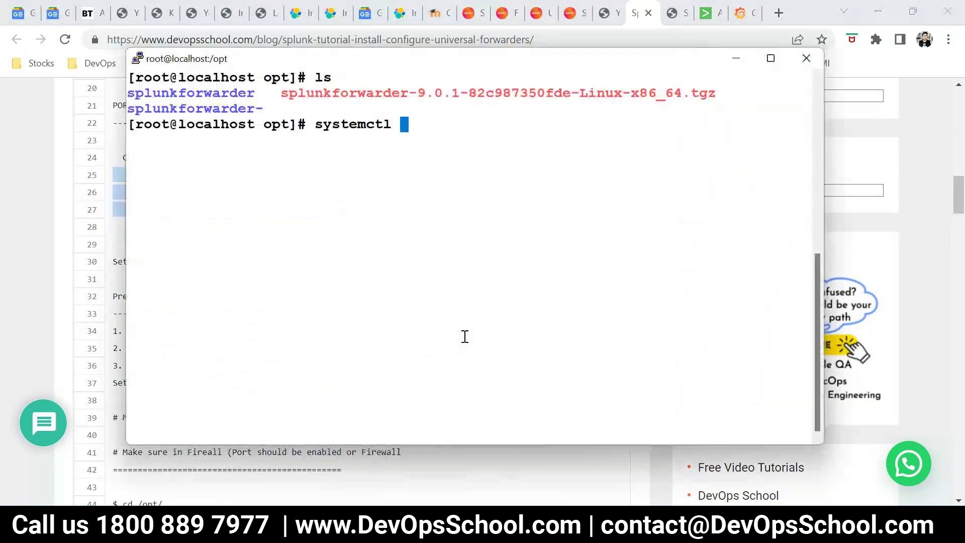
key(alt+Tab)
click(362, 243)
drag(321, 210, 95, 157)
key(alt+Tab)
text(stop firw)
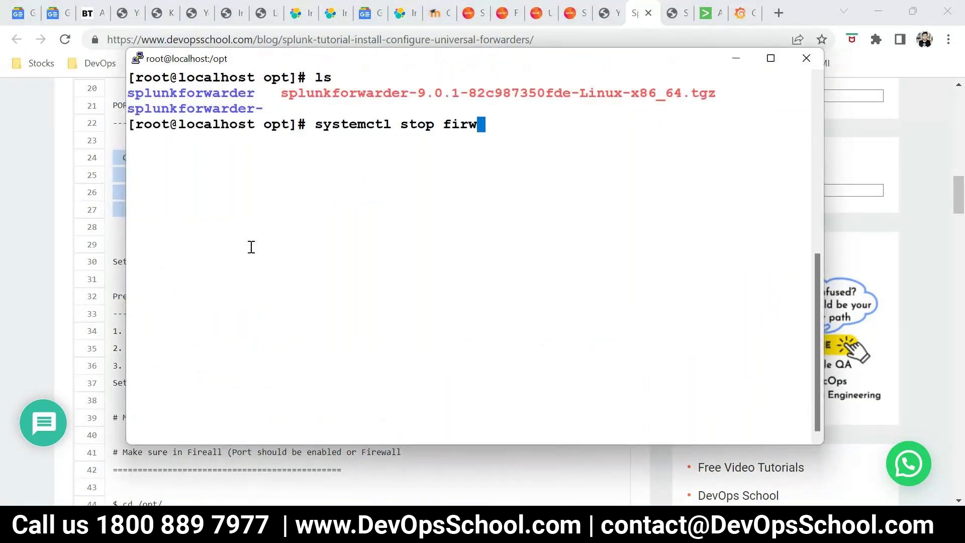
key(BackSpace)
text(ewall)
text(d)
key(Return)
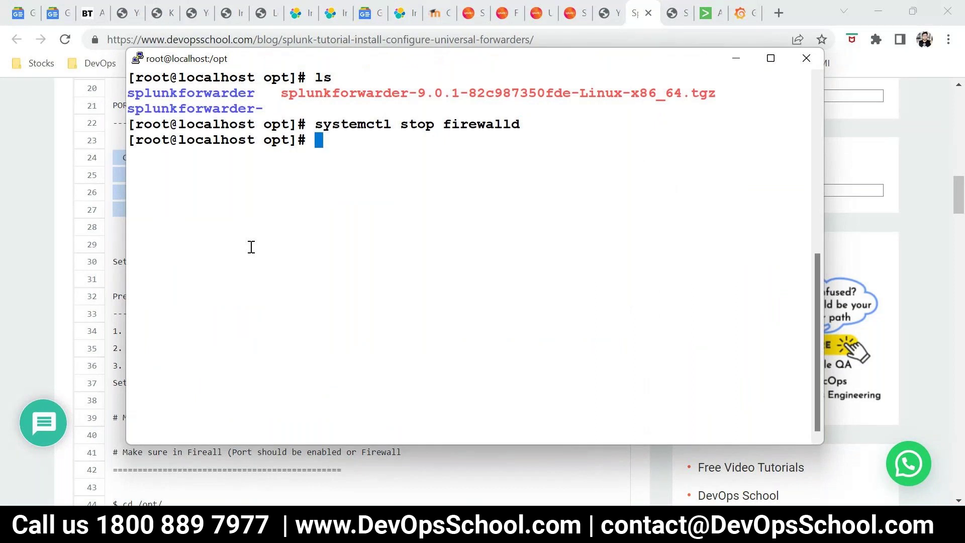
Rerun the recalled command as 'systemctl disable firewalld'
key(Up)
key(Left)
key(Left)
key(Left)
key(Left)
key(Left)
key(Left)
key(Left)
key(Left)
key(Left)
key(Left)
key(Left)
key(Right)
key(BackSpace)
key(BackSpace)
key(BackSpace)
key(BackSpace)
text(disable)
key(Return)
key(alt+Tab)
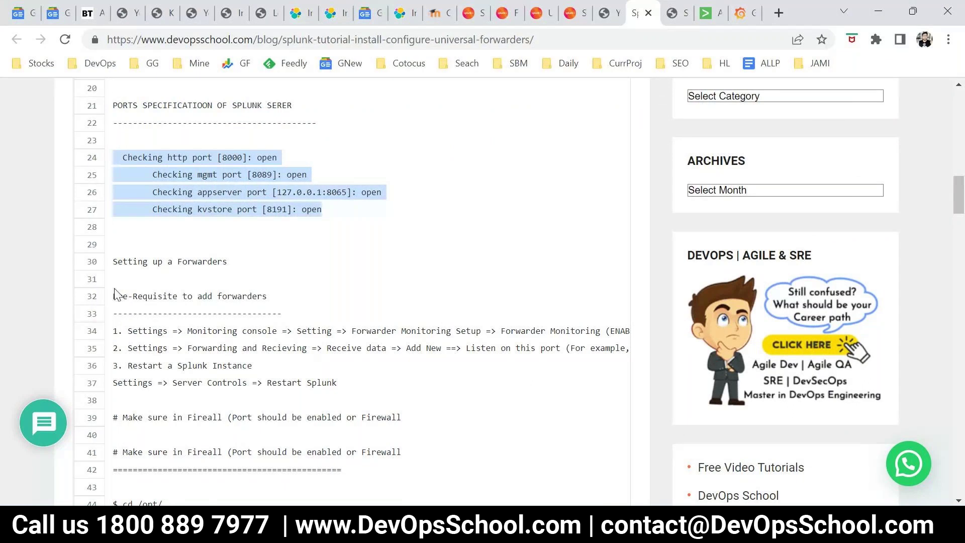
Read pre-requisite step 1 about Monitoring console and Forwarder Monitoring Setup
drag(118, 262, 228, 262)
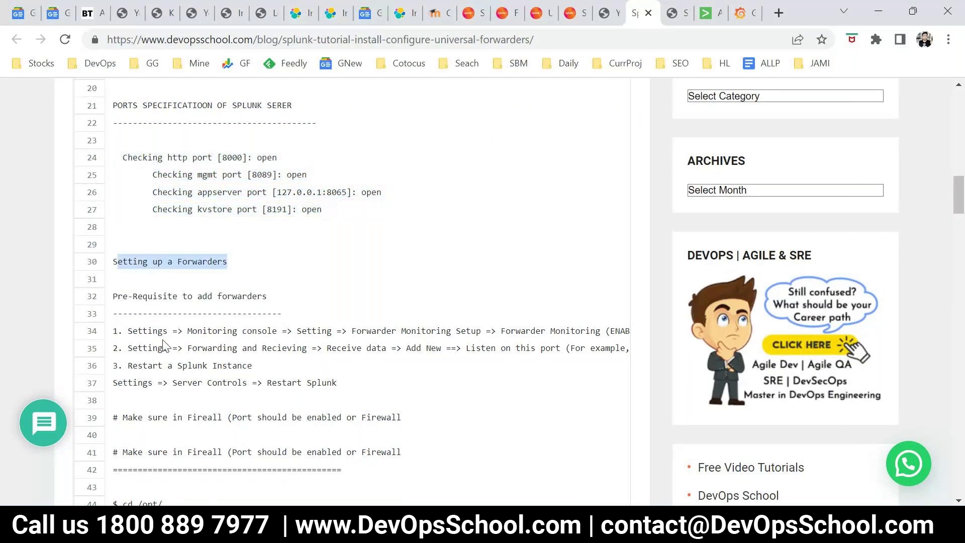
scroll(162, 346, down, 1)
drag(128, 255, 178, 256)
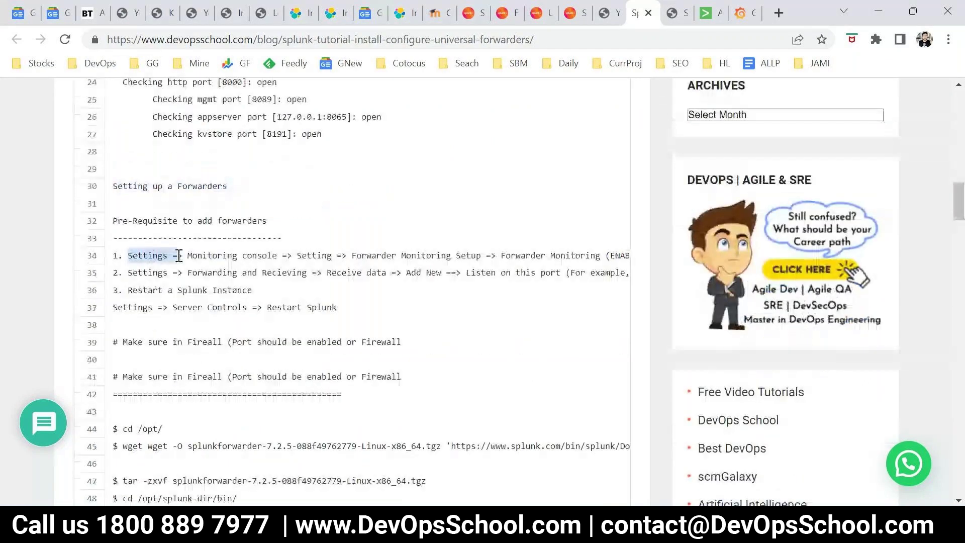
click(190, 251)
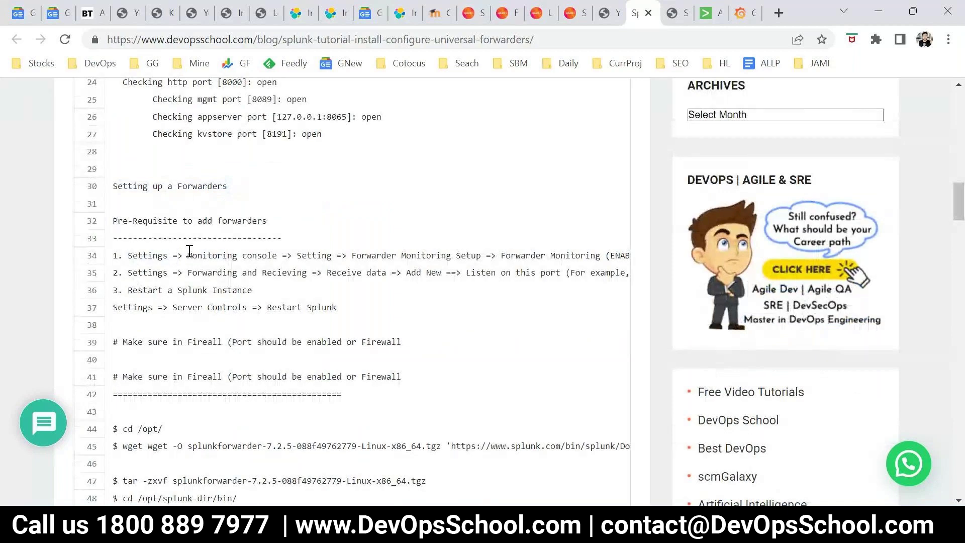
drag(189, 251, 298, 255)
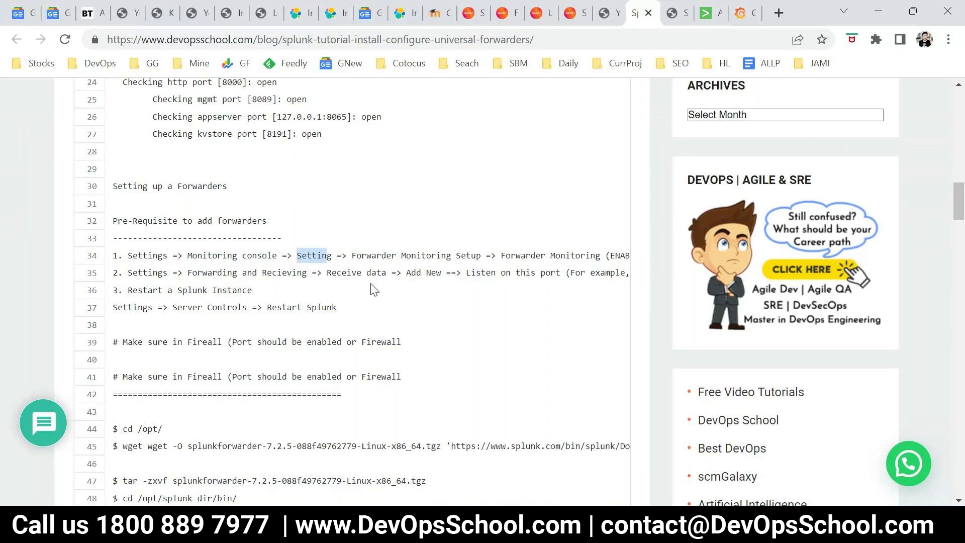
drag(352, 257, 629, 262)
drag(444, 256, 111, 254)
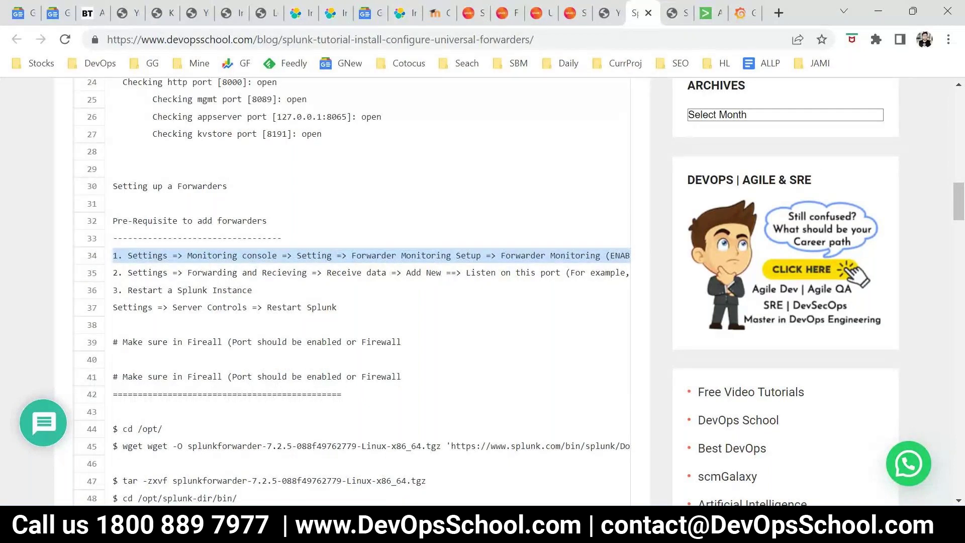
mouse_move(225, 532)
Switch to the Splunk Add Data tab, open Settings, then recheck the tutorial's step 1
click(705, 15)
click(700, 91)
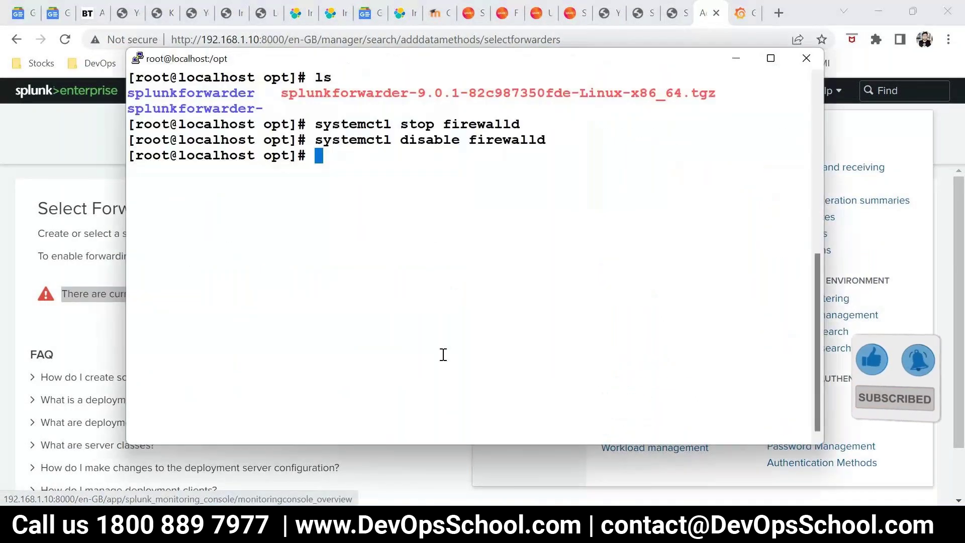
key(alt+Tab)
key(alt+Tab)
key(ctrl+shift+Tab)
key(ctrl+shift+Tab)
click(301, 257)
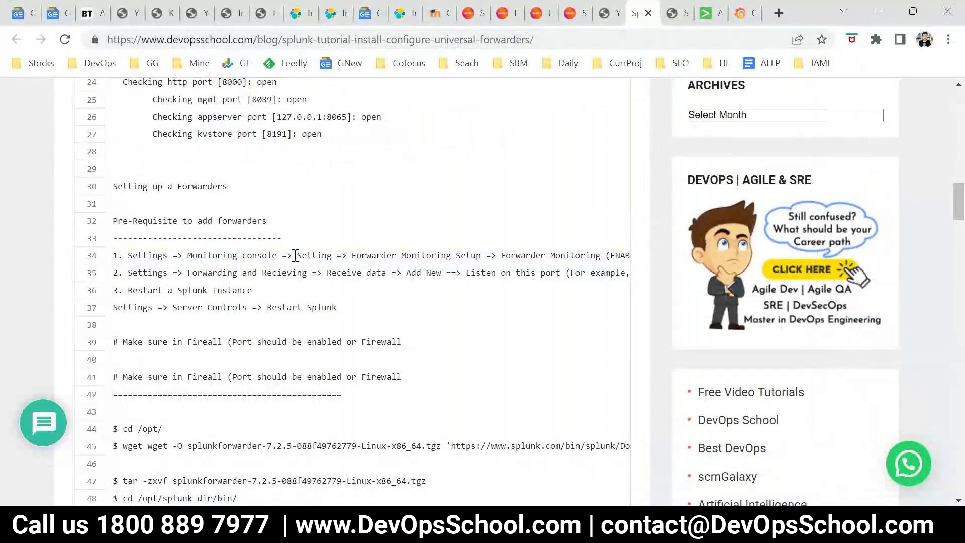
drag(296, 255, 346, 256)
Open the Monitoring Console and scroll its overview showing version 9.0.1 and 20.43 KB/s indexing
key(ctrl+Tab)
key(ctrl+Tab)
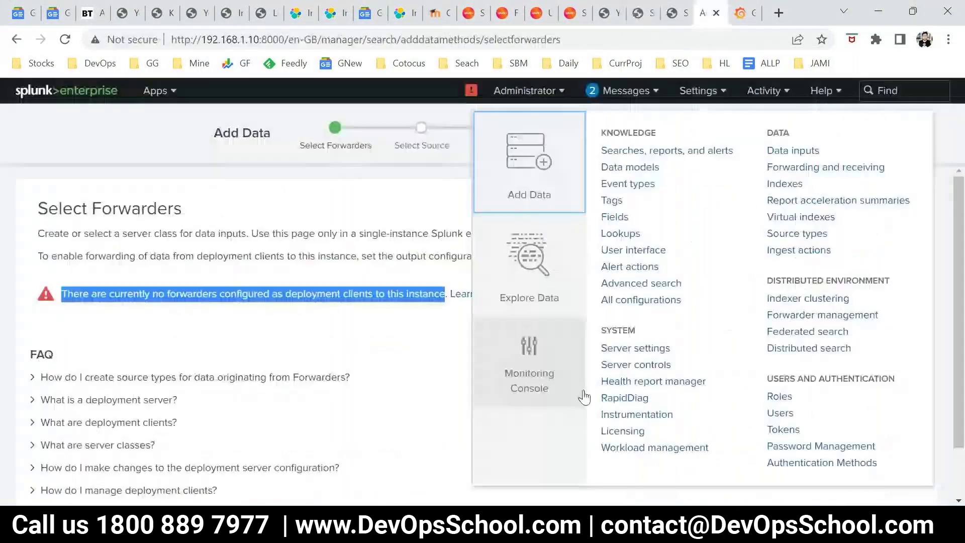
click(553, 375)
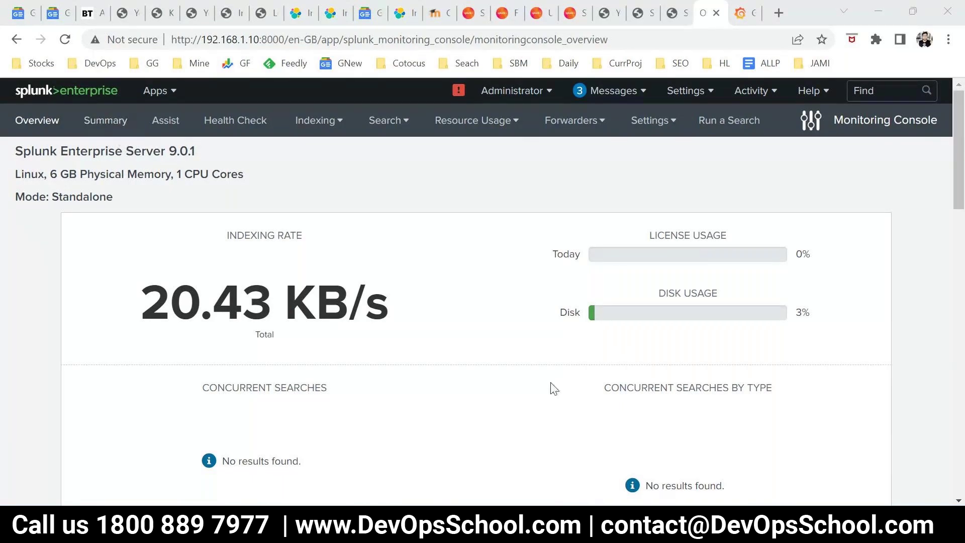
scroll(548, 390, down, 20)
scroll(543, 394, up, 9)
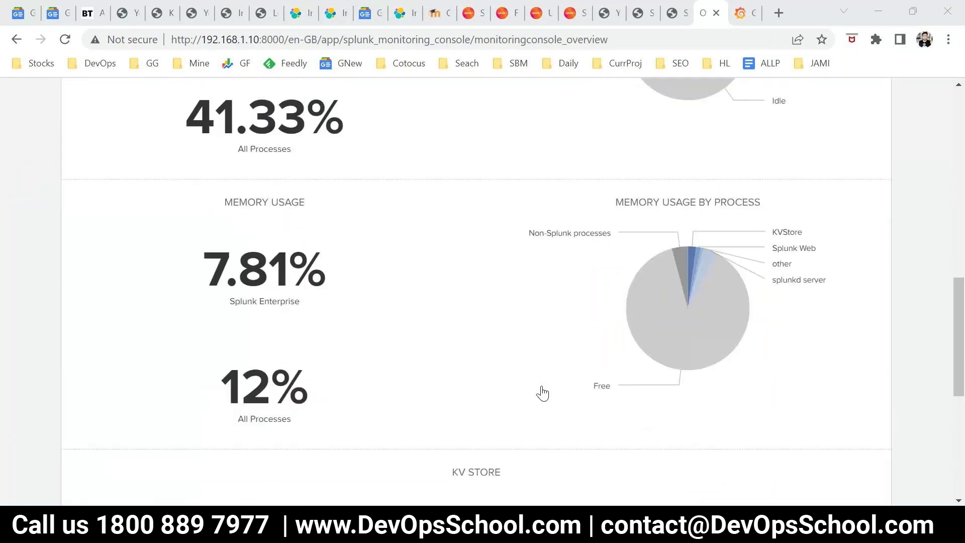
scroll(543, 394, down, 4)
scroll(543, 394, up, 10)
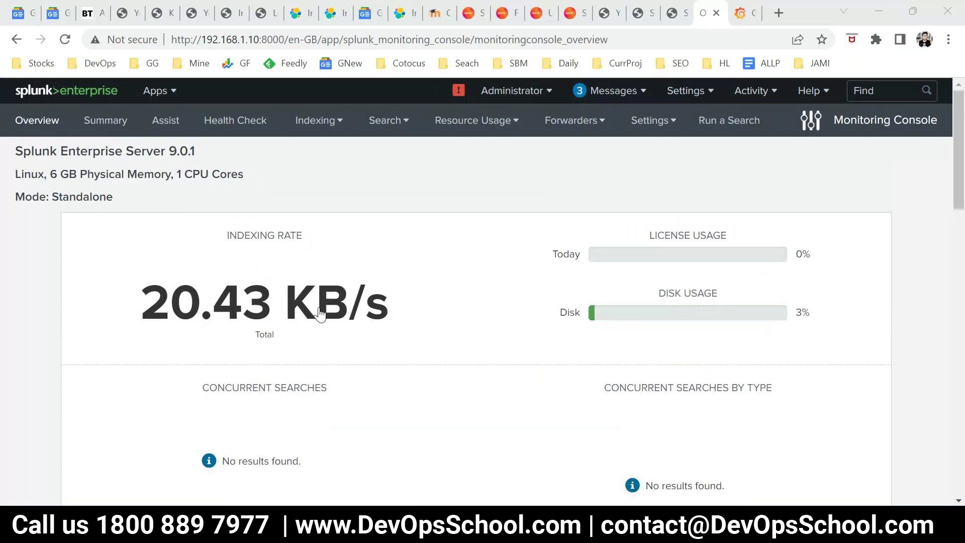
Open the Forwarder Monitoring Setup page from the Splunk Enterprise 9.0.1 settings
drag(60, 151, 217, 152)
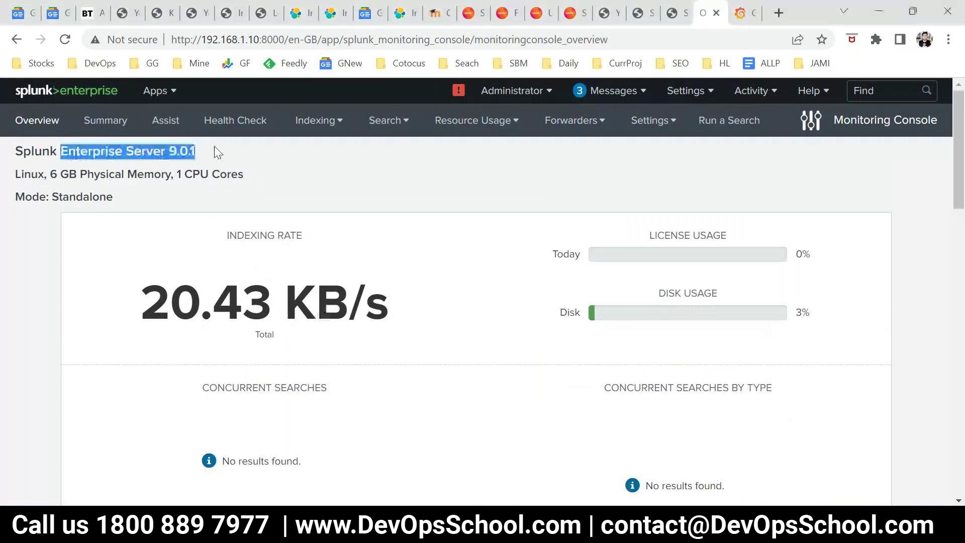
click(116, 179)
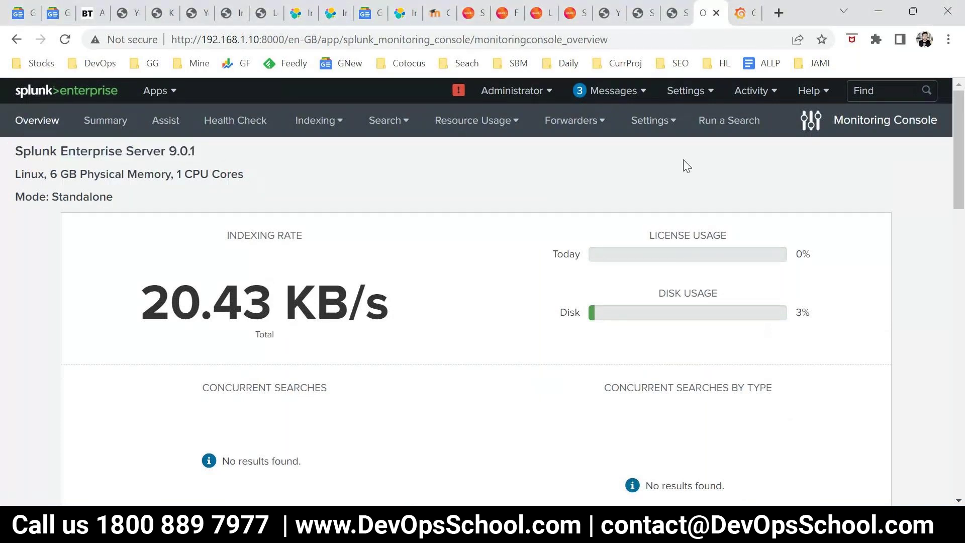
click(650, 125)
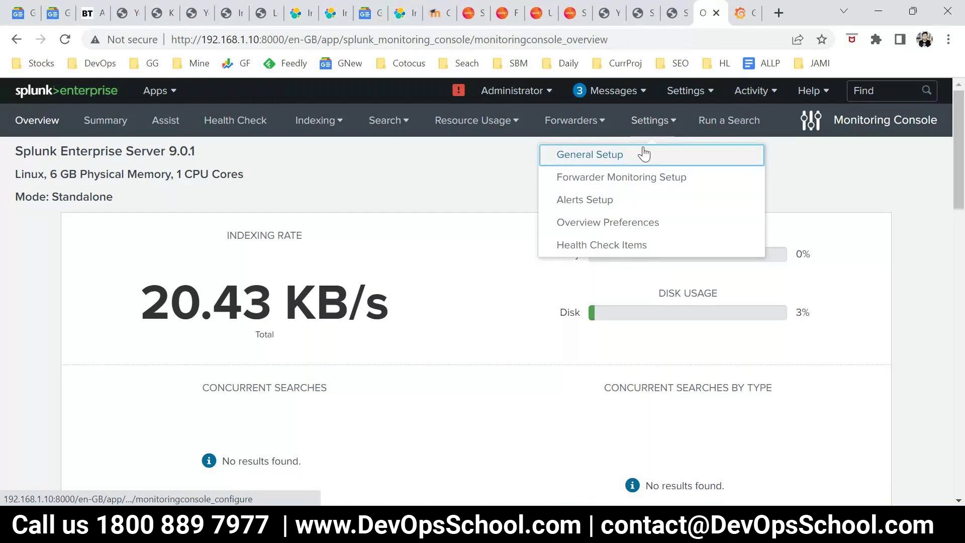
click(622, 178)
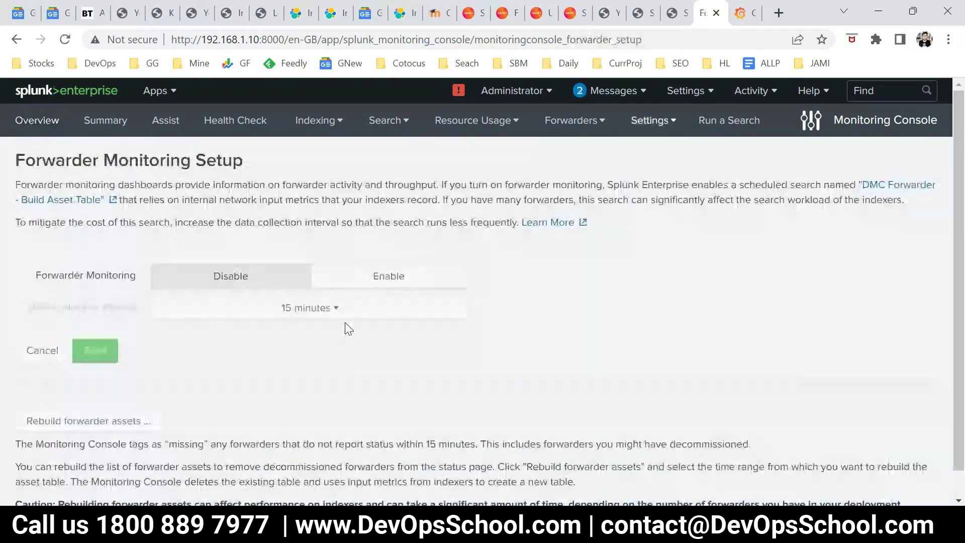
Enable forwarder monitoring with a 15-minute data collection interval and save it
drag(36, 276, 196, 276)
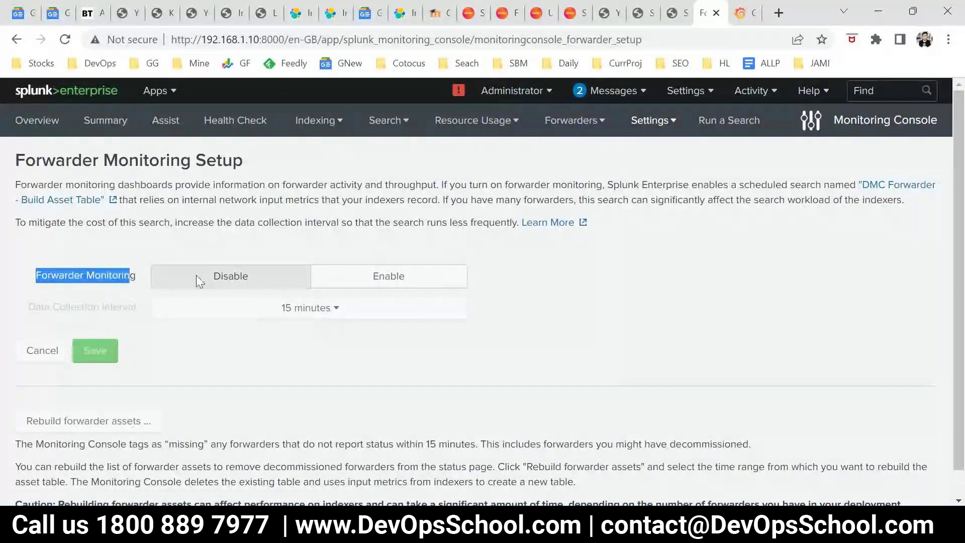
click(360, 286)
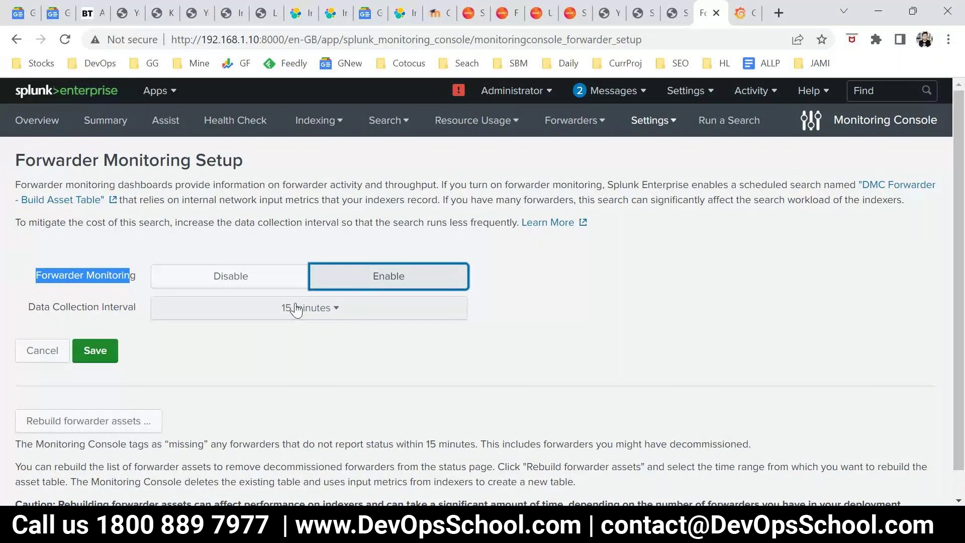
drag(29, 308, 123, 309)
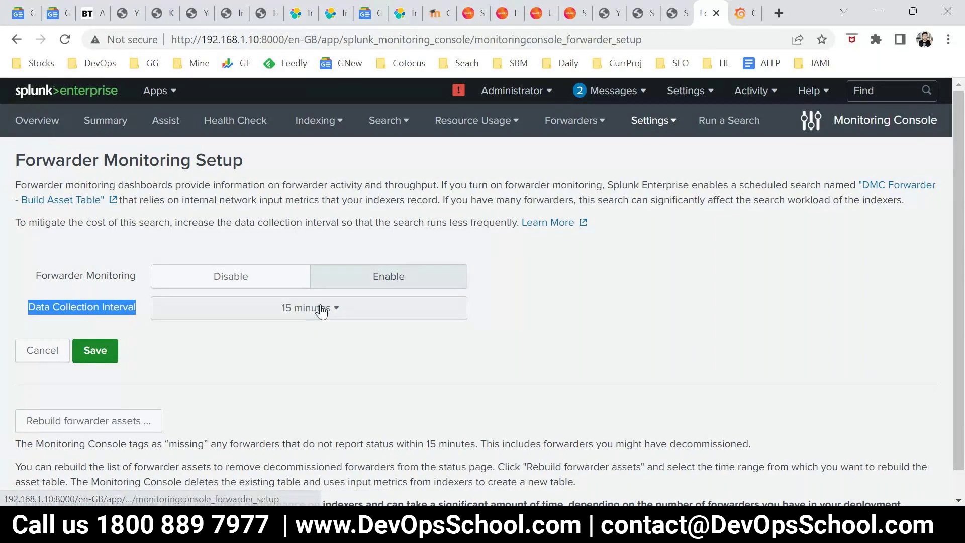
click(324, 308)
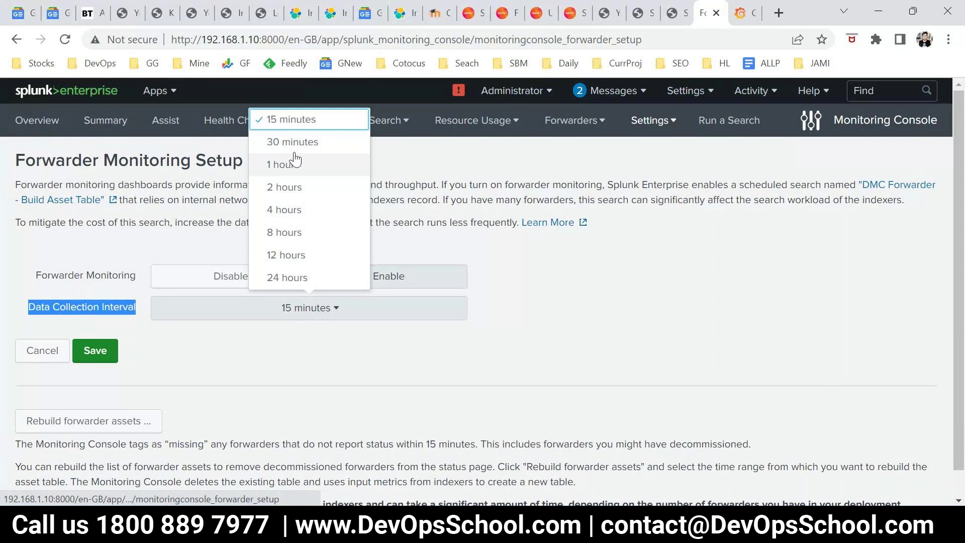
click(277, 377)
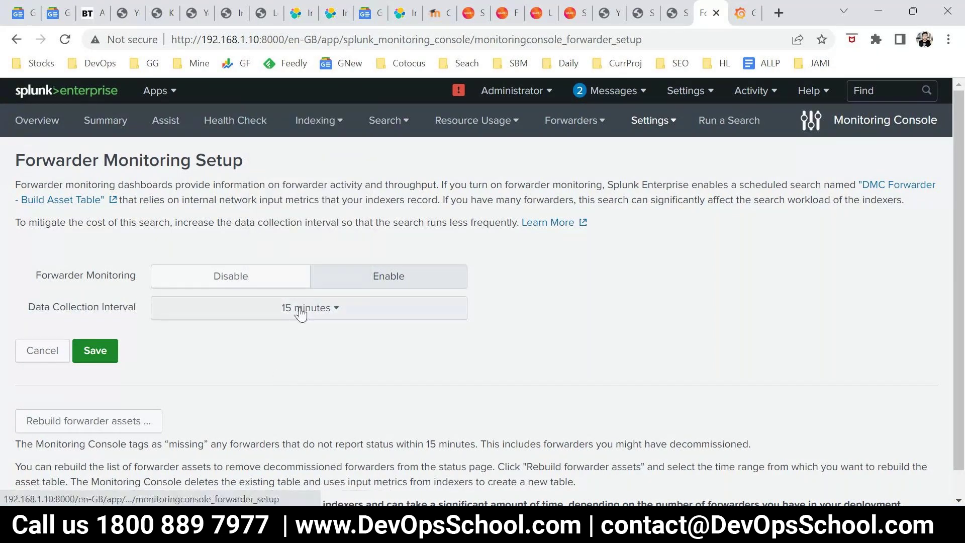
click(300, 313)
click(95, 350)
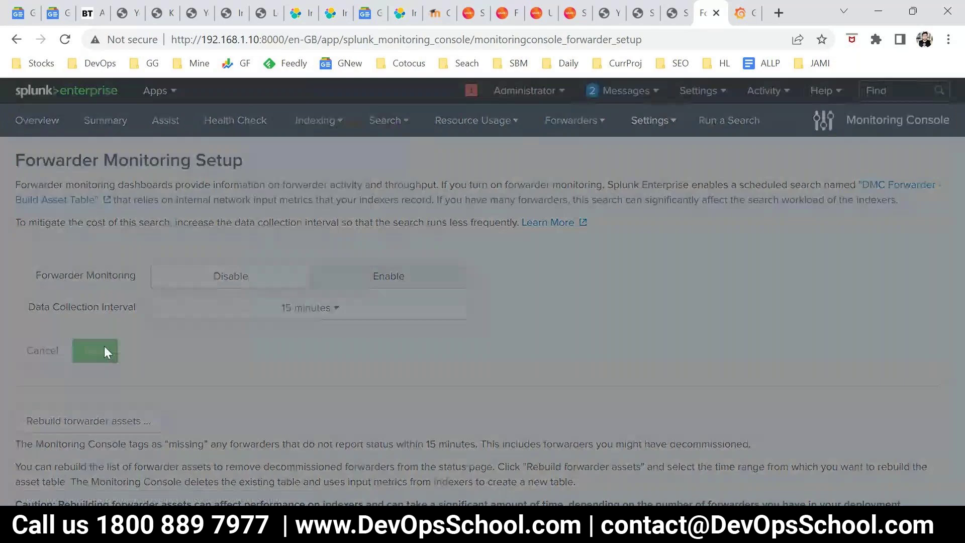
Build the forwarder assets now, then close the finished build dialog
click(637, 261)
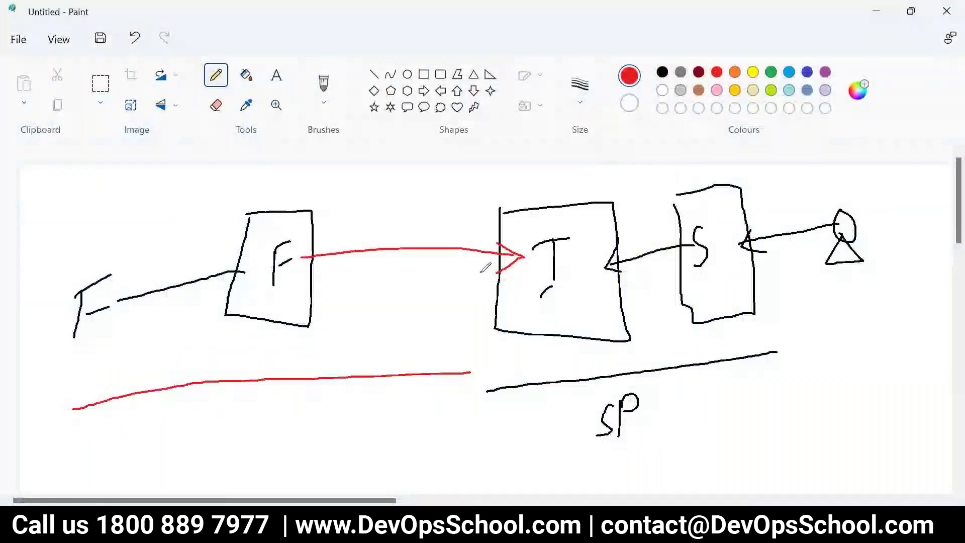
mouse_move(475, 275)
mouse_down()
mouse_move(483, 299)
mouse_move(484, 275)
mouse_move(477, 305)
mouse_up()
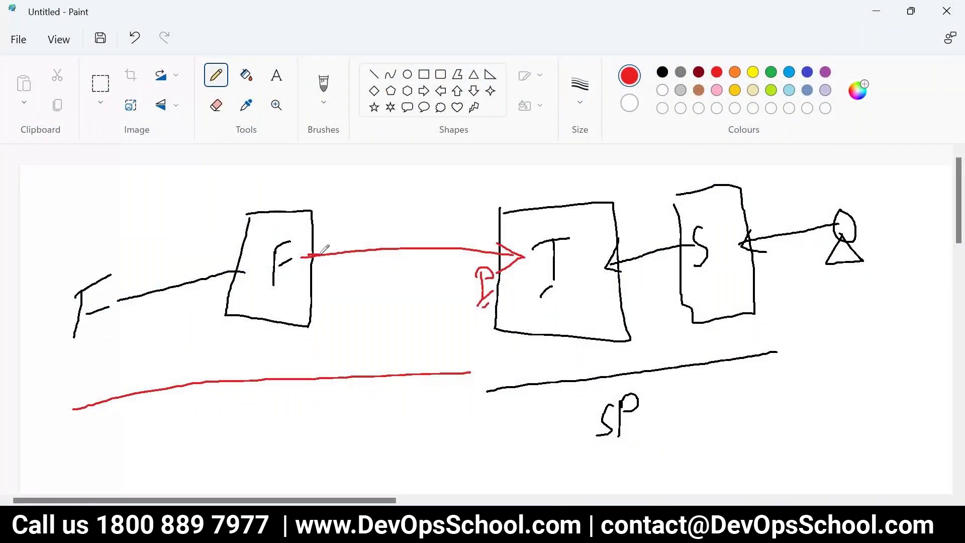
mouse_move(309, 256)
mouse_down()
mouse_move(462, 278)
mouse_move(460, 294)
mouse_move(483, 294)
mouse_move(489, 261)
mouse_up()
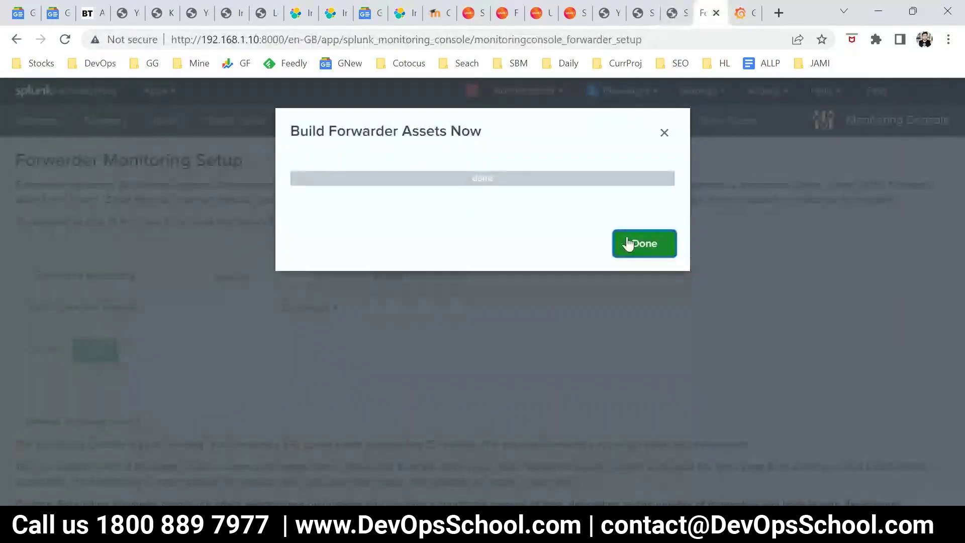
click(639, 243)
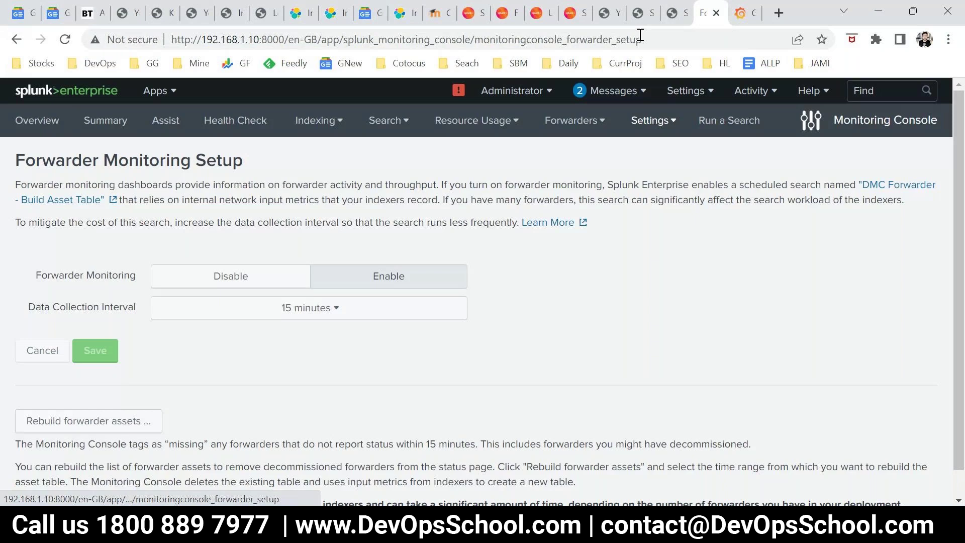
Review the tutorial's receive-data step (Receive data > New, listen on port 9997), then bring up Splunk's Settings menu
click(644, 12)
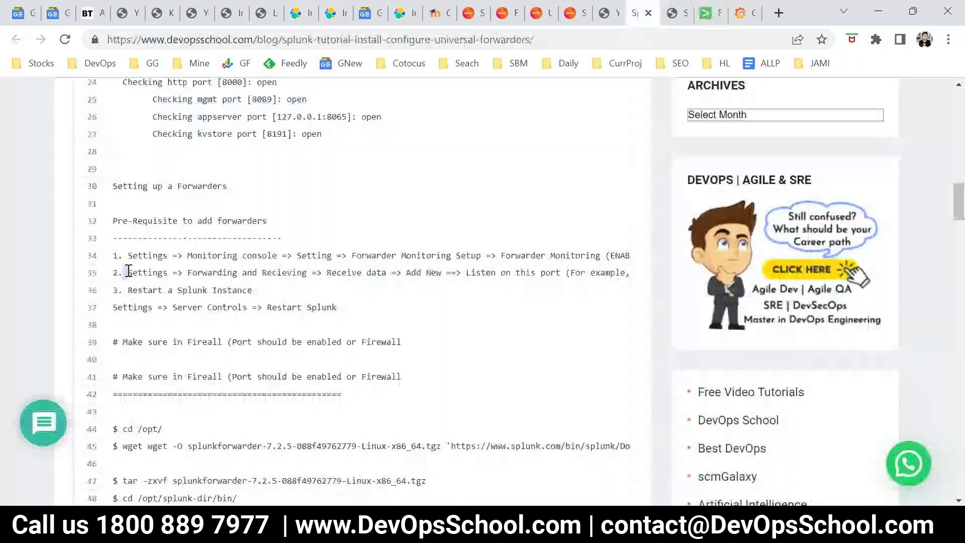
drag(129, 272, 211, 274)
click(213, 274)
double_click(284, 273)
click(349, 271)
double_click(349, 270)
drag(442, 270, 525, 274)
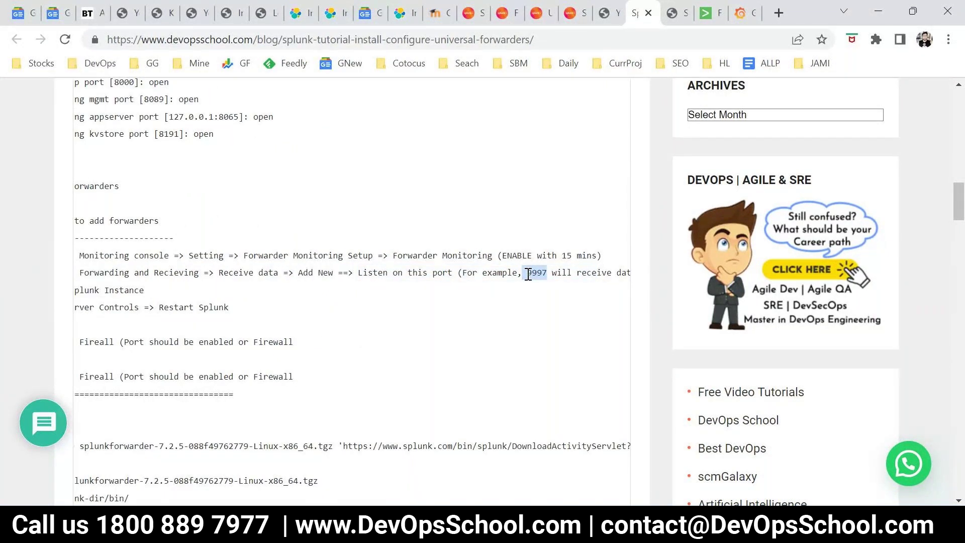
drag(577, 273, 627, 272)
drag(493, 273, 92, 276)
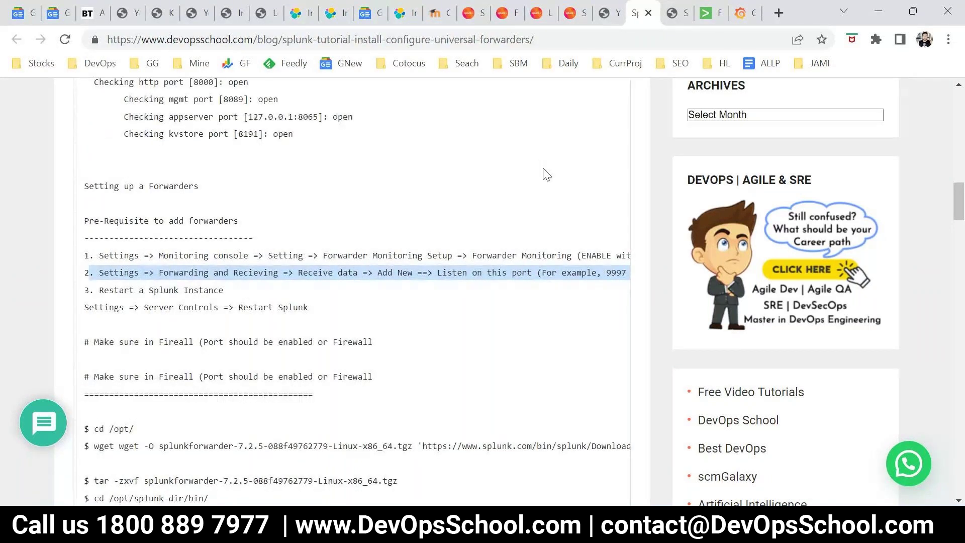
click(712, 14)
click(689, 91)
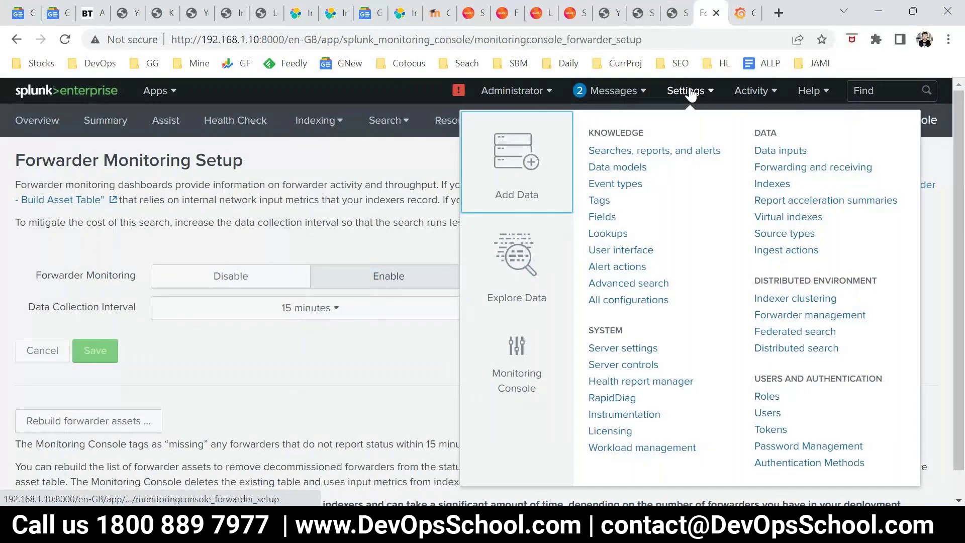
Go to Splunk's Forwarding and receiving page, checking the tutorial's Receive data > Add New path
click(812, 171)
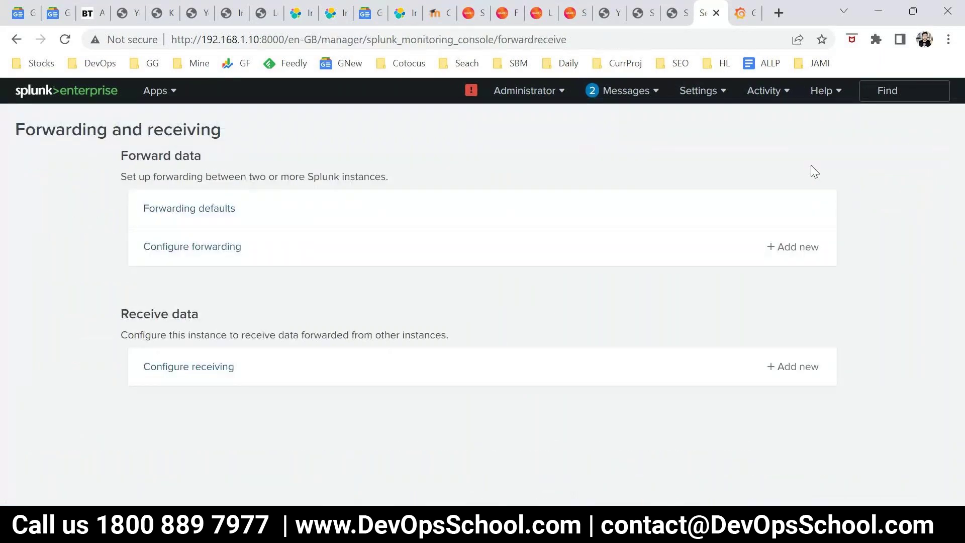
click(639, 13)
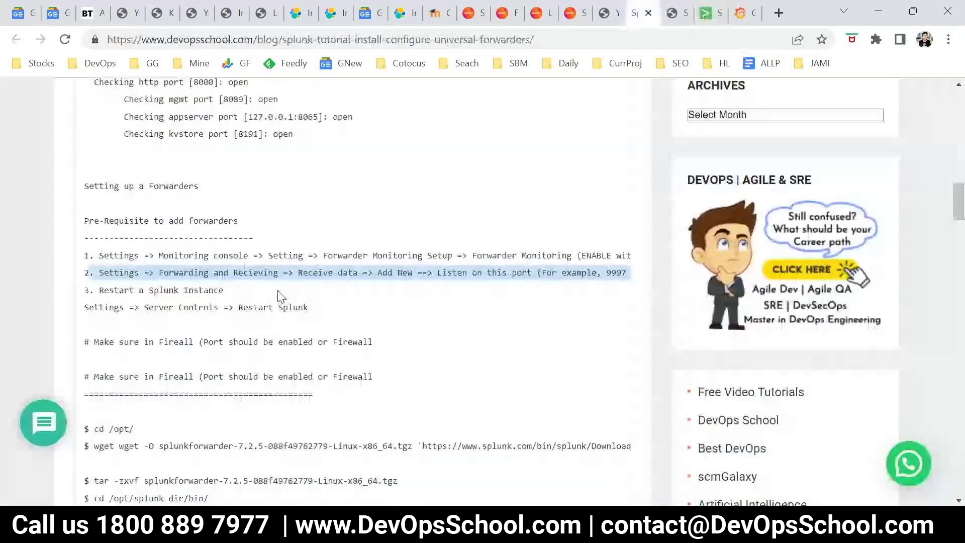
drag(294, 272, 411, 272)
key(ctrl+Tab)
key(ctrl+Tab)
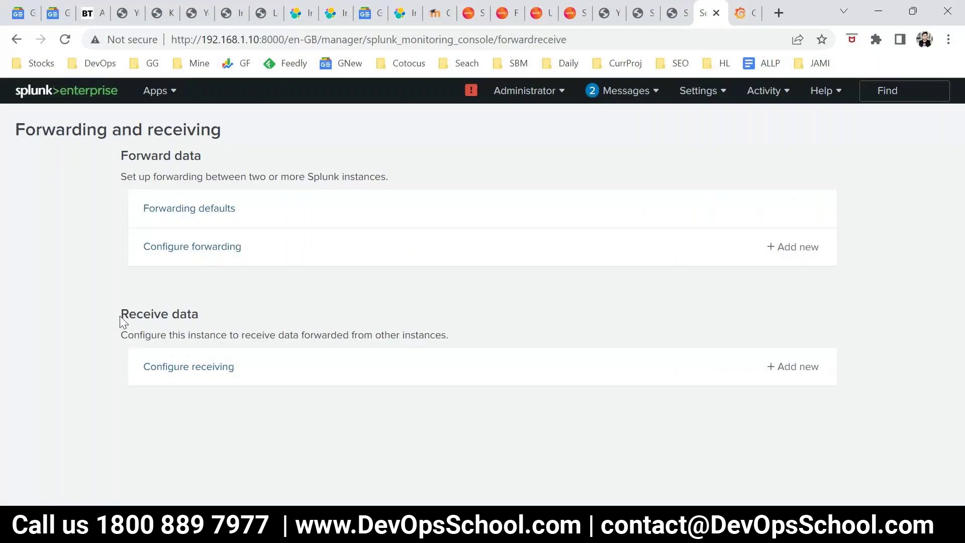
drag(121, 316, 226, 320)
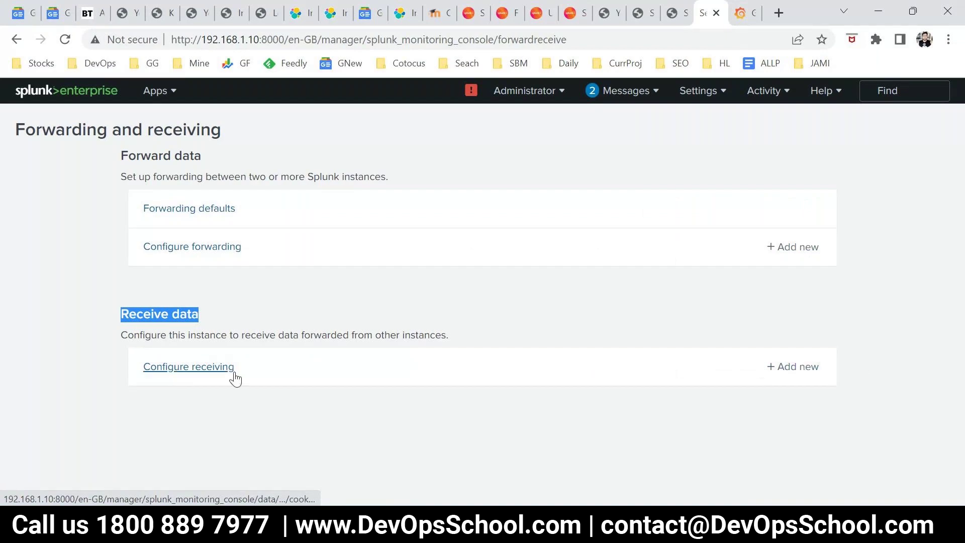
Add a new receiving port 9997 and save it
click(793, 370)
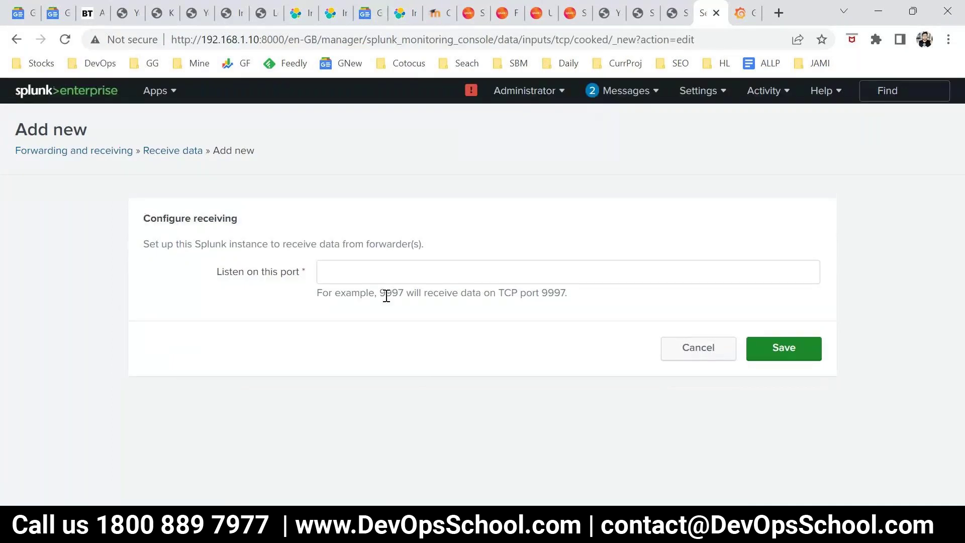
double_click(386, 293)
key(ctrl+c)
click(348, 272)
key(ctrl+v)
click(788, 349)
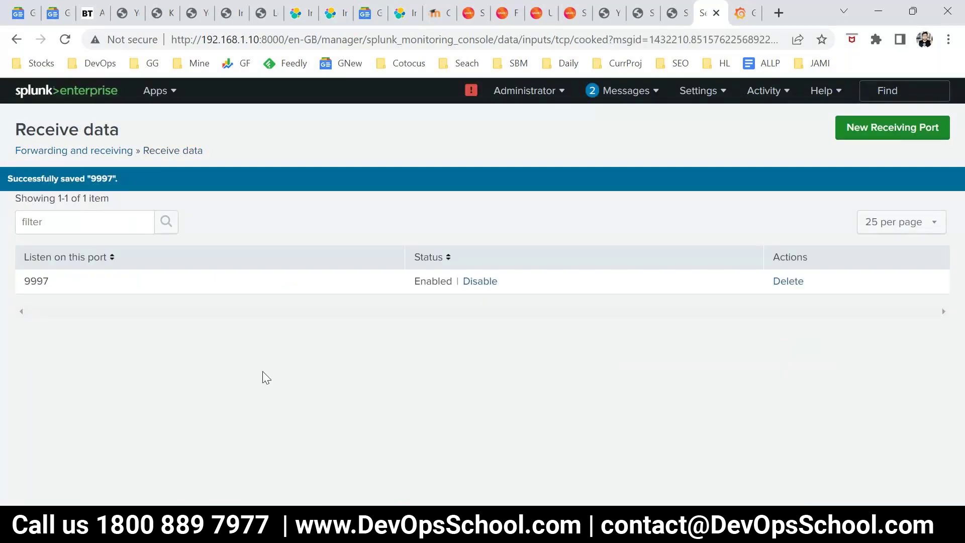
Read the tutorial's Restart a Splunk Instance step via Settings > Server controls, then return to Splunk
key(alt+Tab)
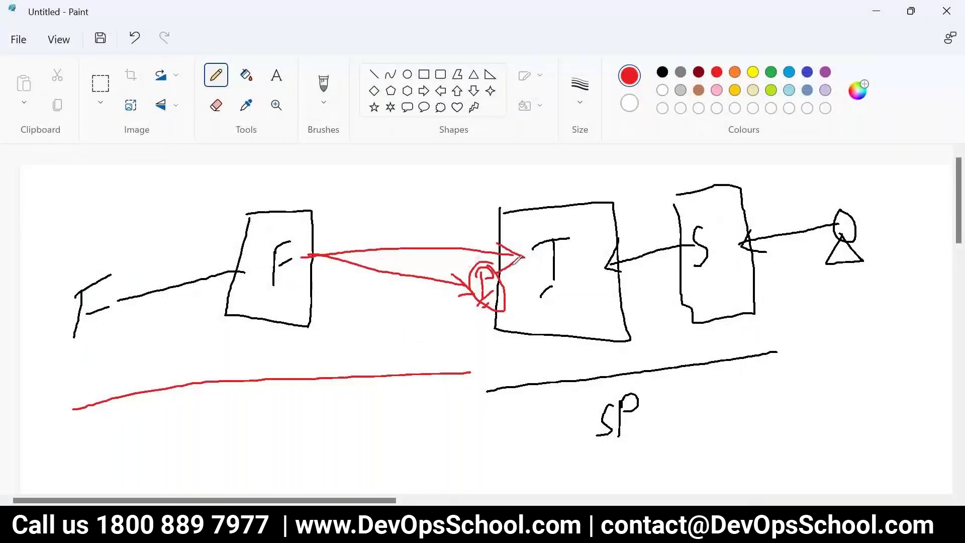
key(alt+Tab)
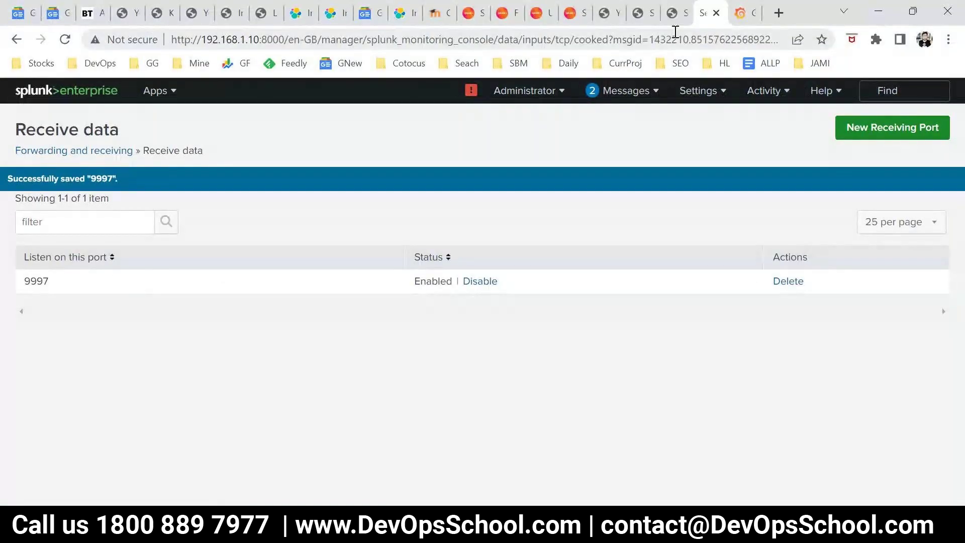
click(643, 15)
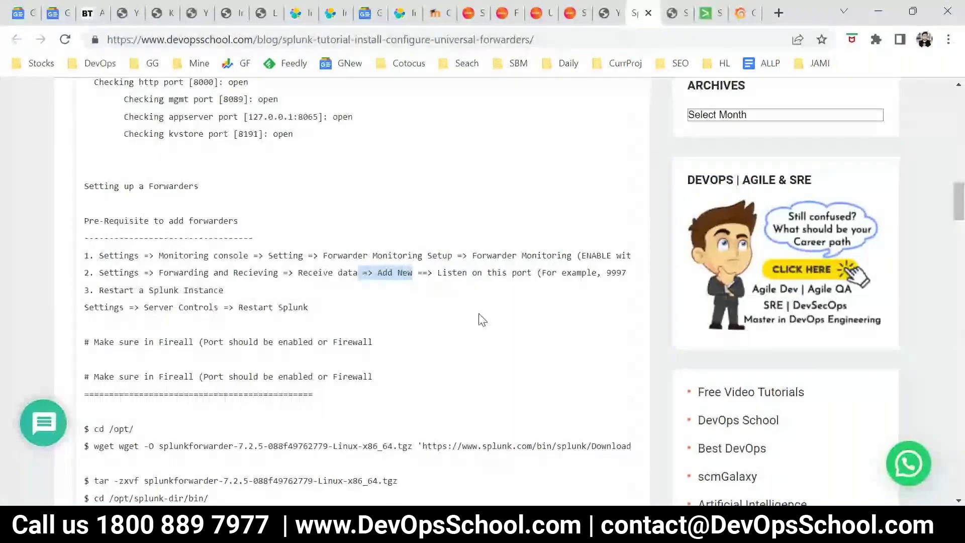
drag(99, 291, 235, 291)
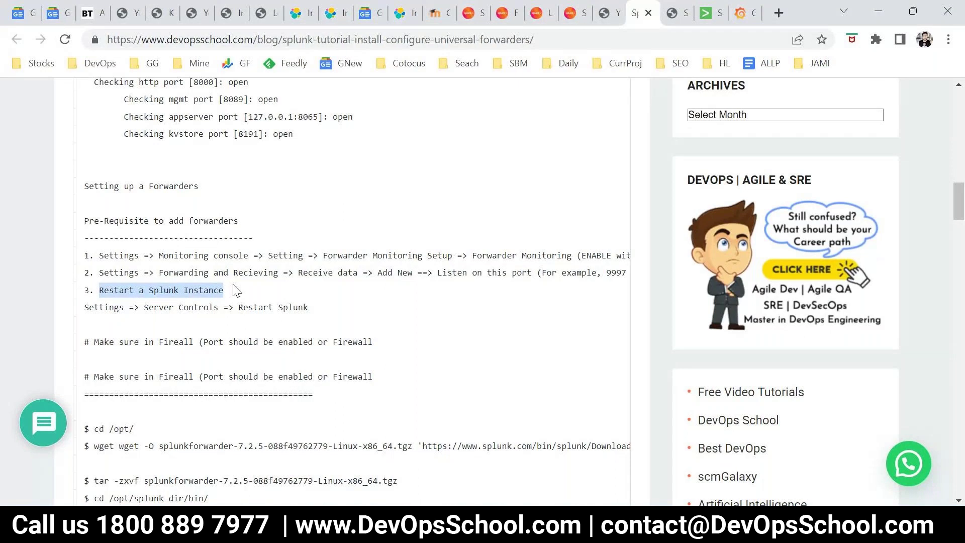
double_click(110, 308)
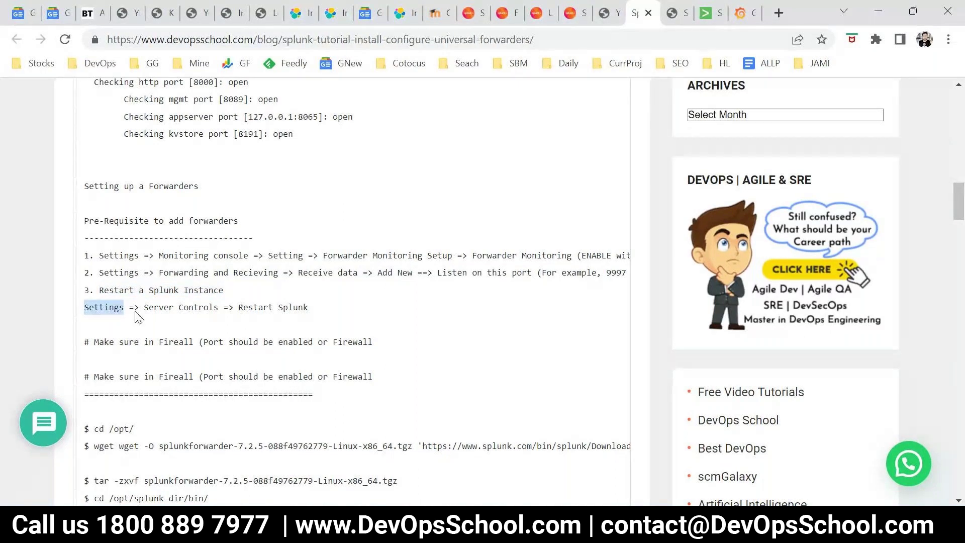
double_click(155, 307)
drag(258, 307, 328, 316)
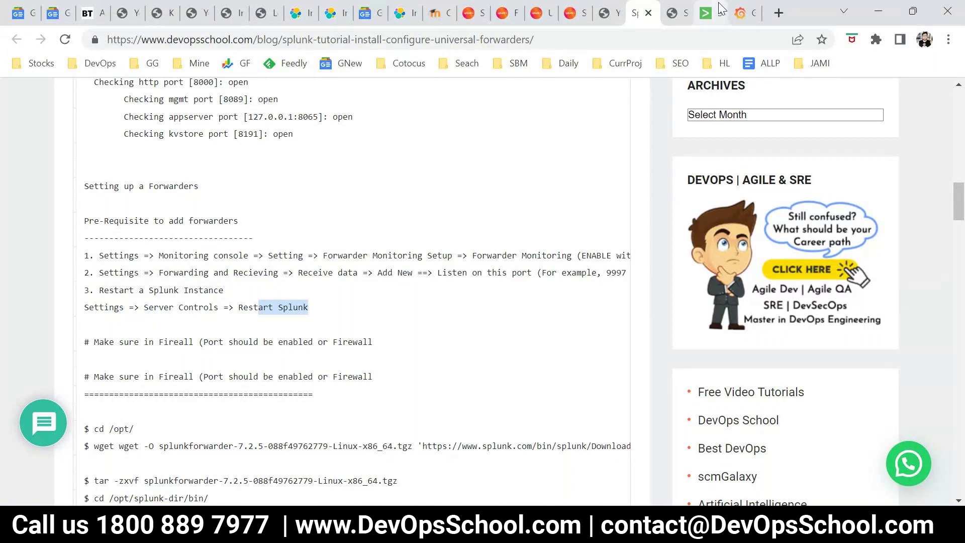
click(709, 12)
Restart Splunk from Settings > Server controls, confirm, and return to the login page after success
click(702, 99)
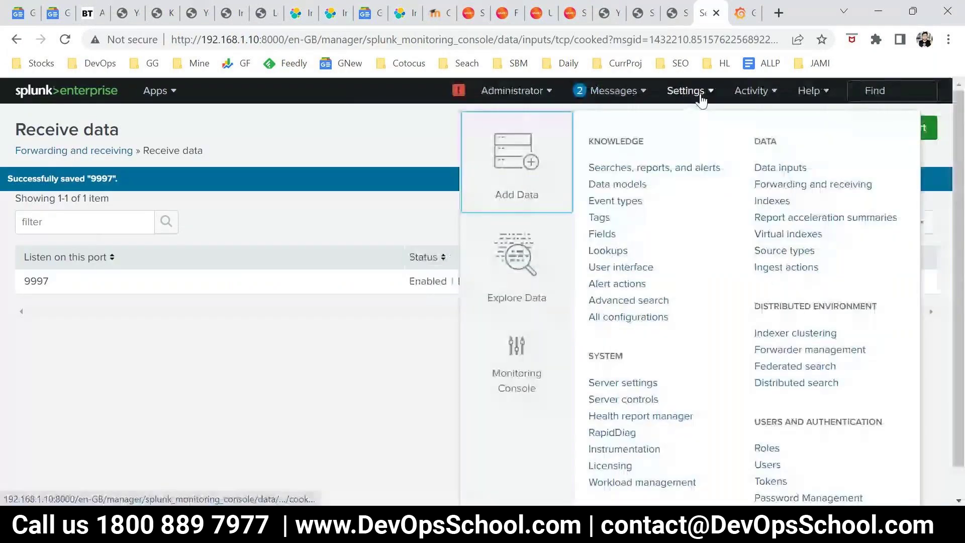
scroll(729, 304, down, 1)
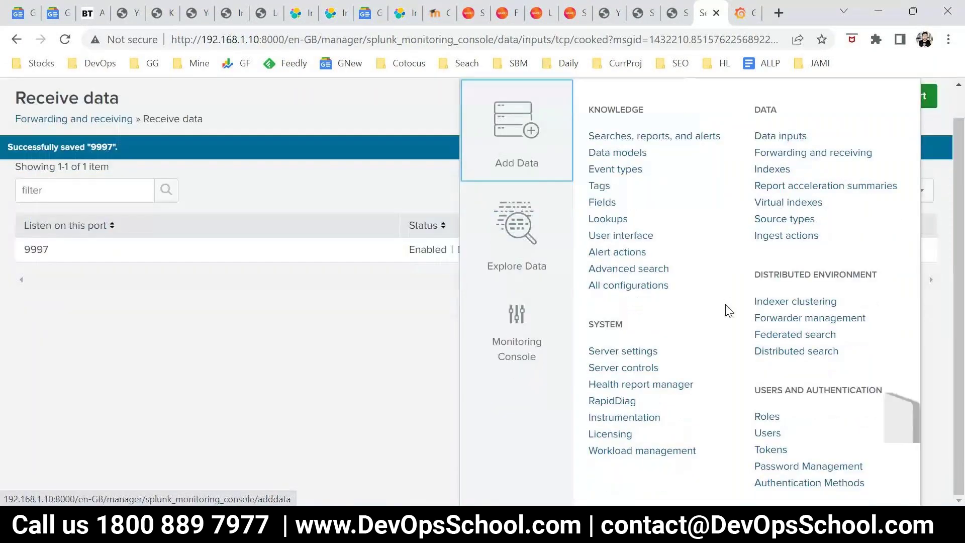
click(632, 371)
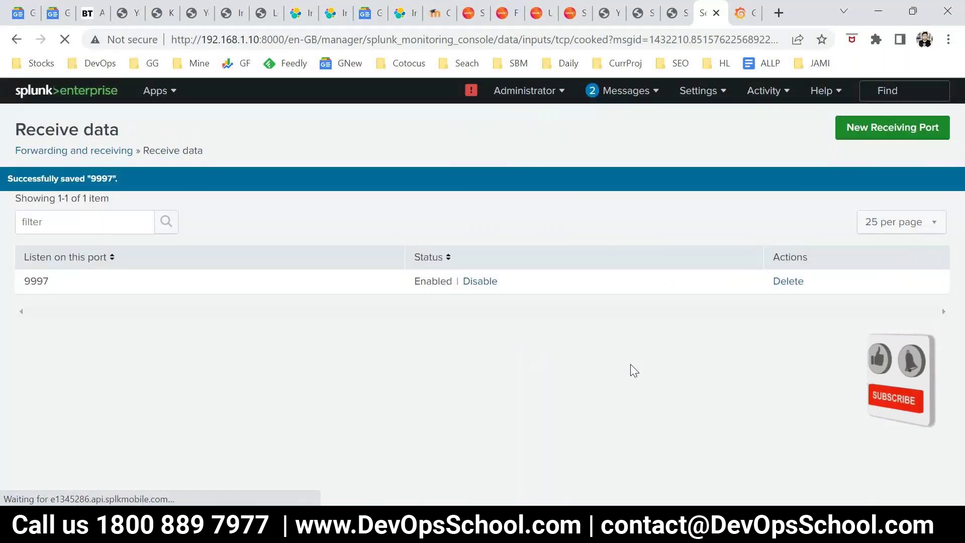
click(190, 261)
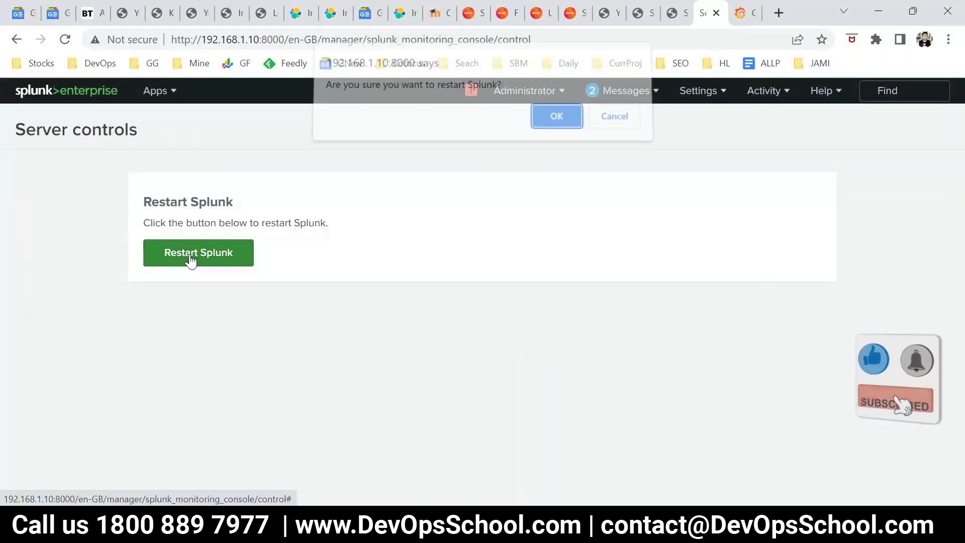
click(553, 131)
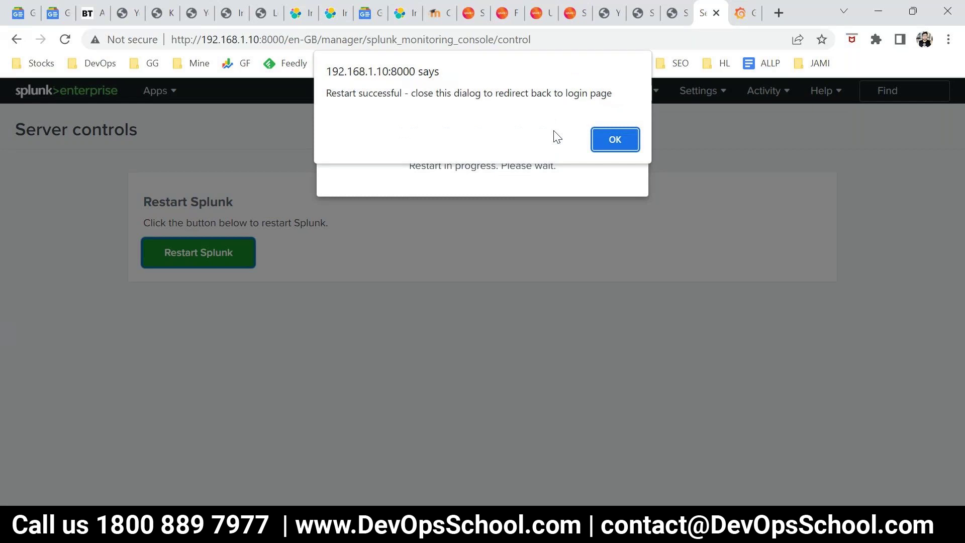
click(616, 146)
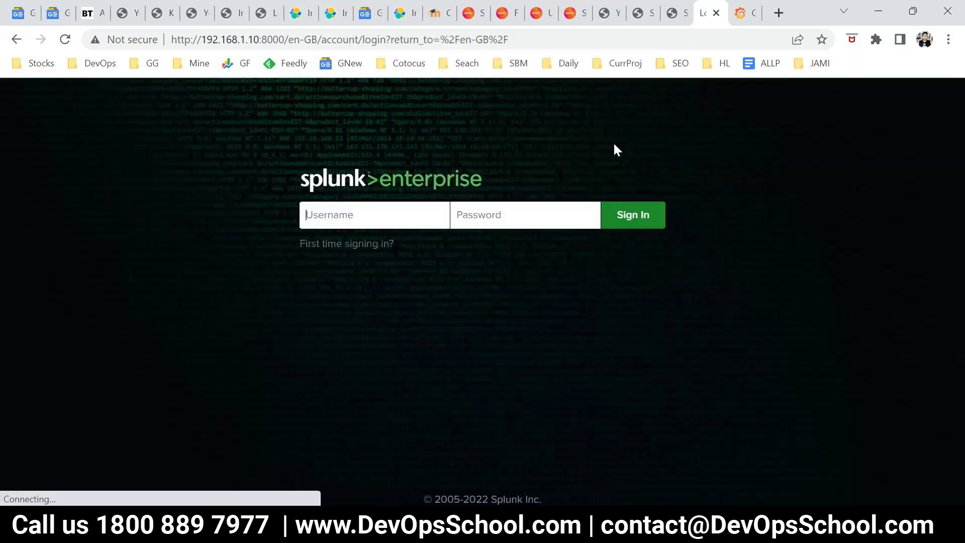
Sign back in to Splunk Enterprise as admin with the account password
click(354, 225)
text(admin)
key(Tab)
text(a)
key(BackSpace)
text(admin1234)
key(Return)
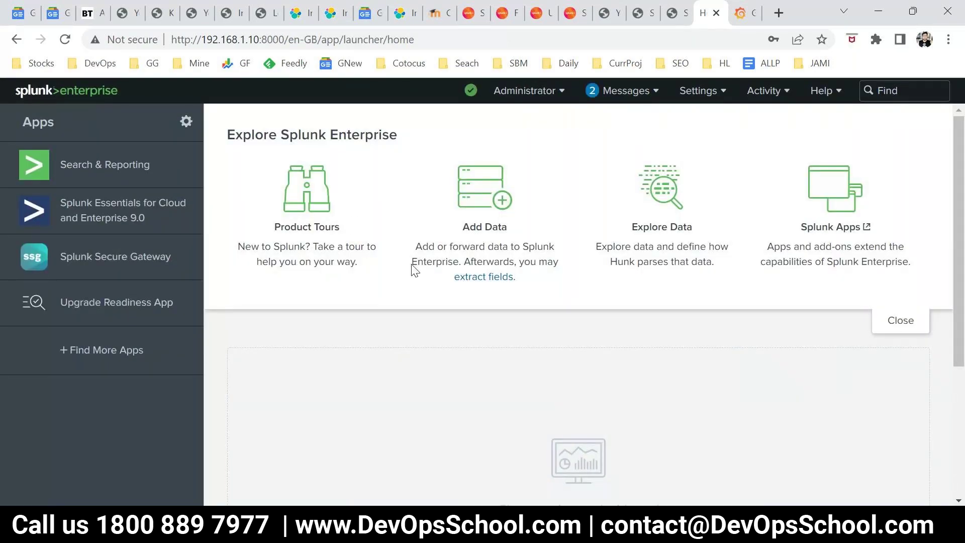
Scroll the DevOpsSchool tutorial to the forwarder extract, install and start commands and mark them
click(643, 13)
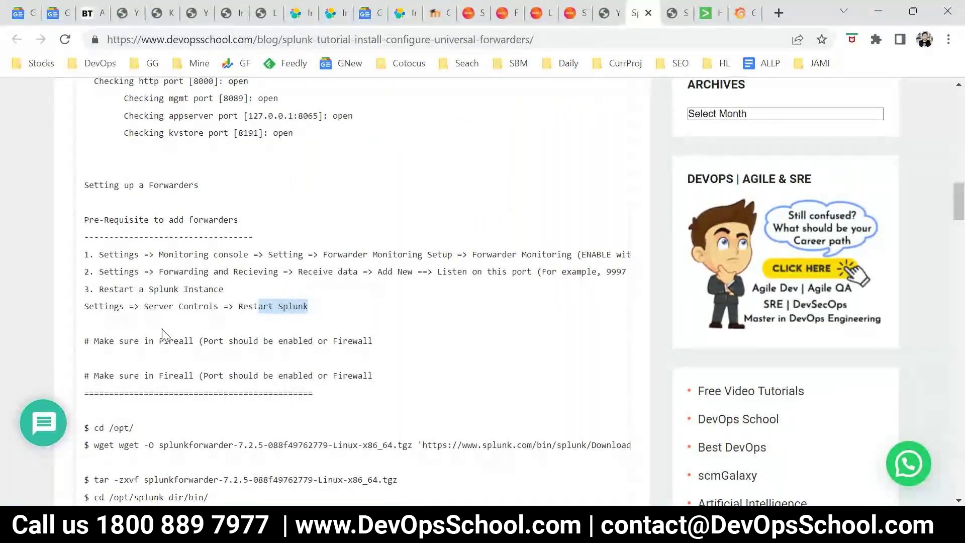
scroll(154, 293, down, 3)
scroll(155, 293, down, 2)
drag(95, 220, 213, 328)
click(239, 336)
drag(255, 395, 111, 261)
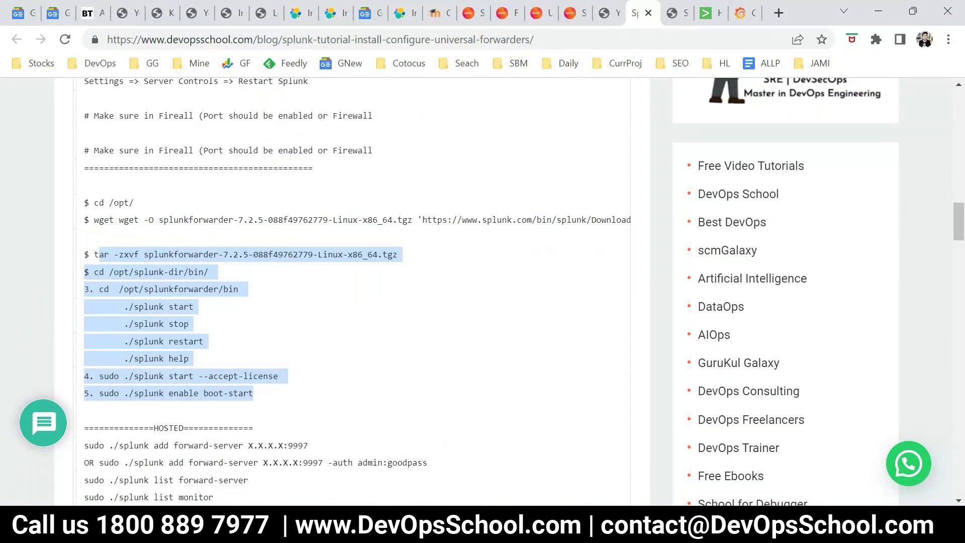
In PuTTY, clear the terminal and list the contents of /opt
key(alt+Tab)
text(clear)
key(Return)
text(ls)
key(Return)
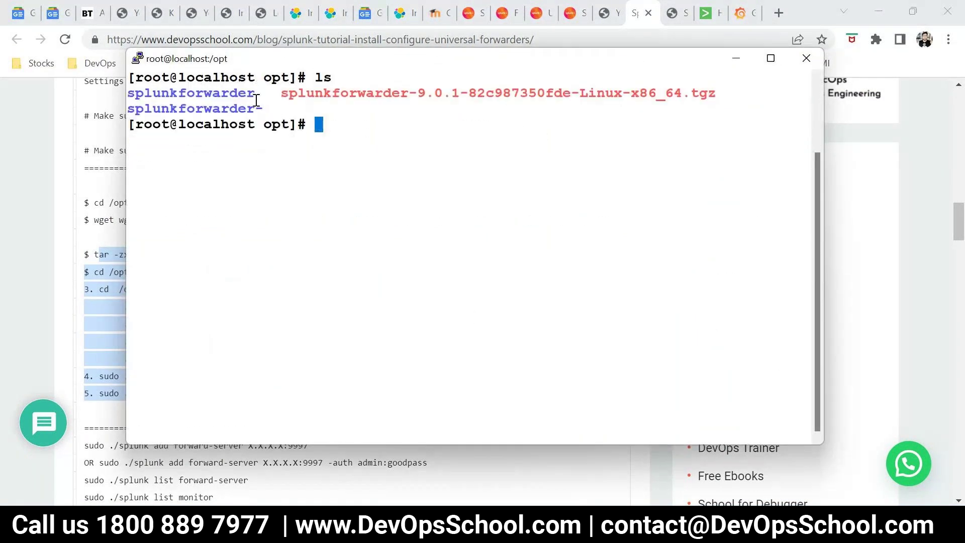
Change into the splunkforwarder directory and list its contents
double_click(251, 95)
text(cd)
right_click(463, 196)
key(Return)
text(c)
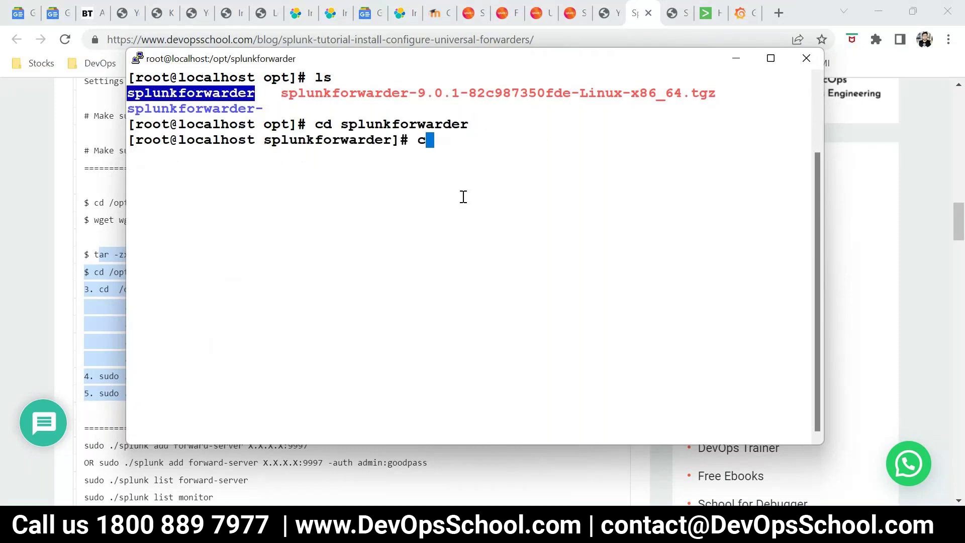
text(;ea)
key(ctrl+c)
key(ctrl+l)
text(ls)
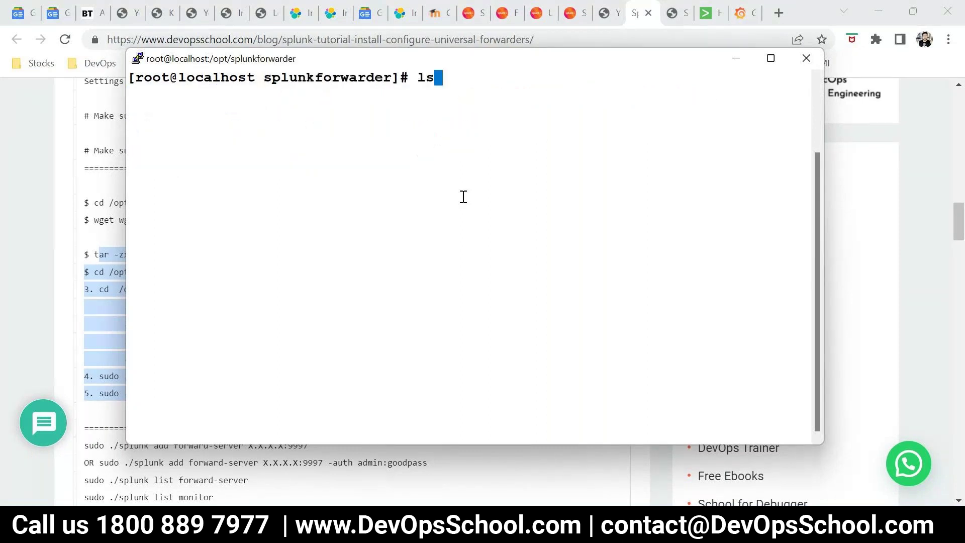
key(Return)
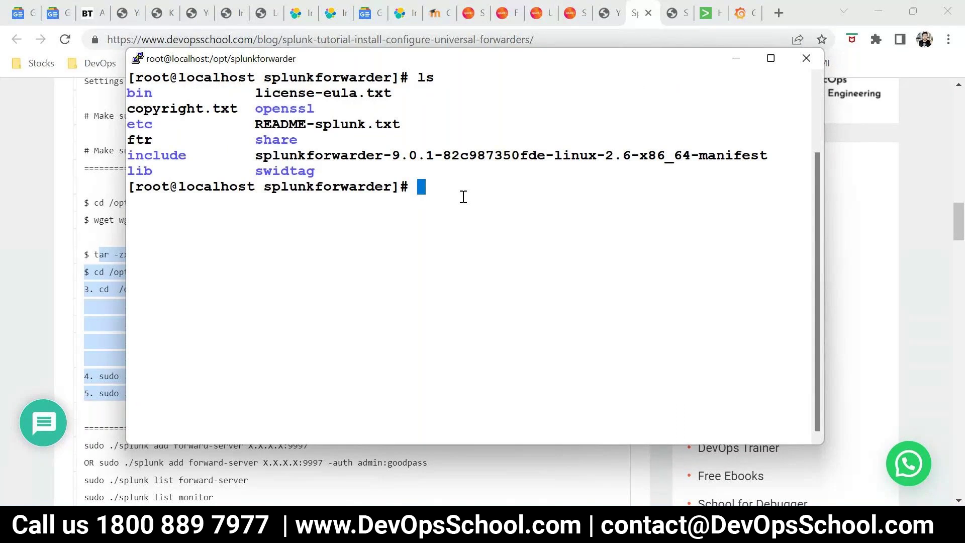
In the tutorial, highlight the bin folder's ./splunk start and stop commands
key(alt+Tab)
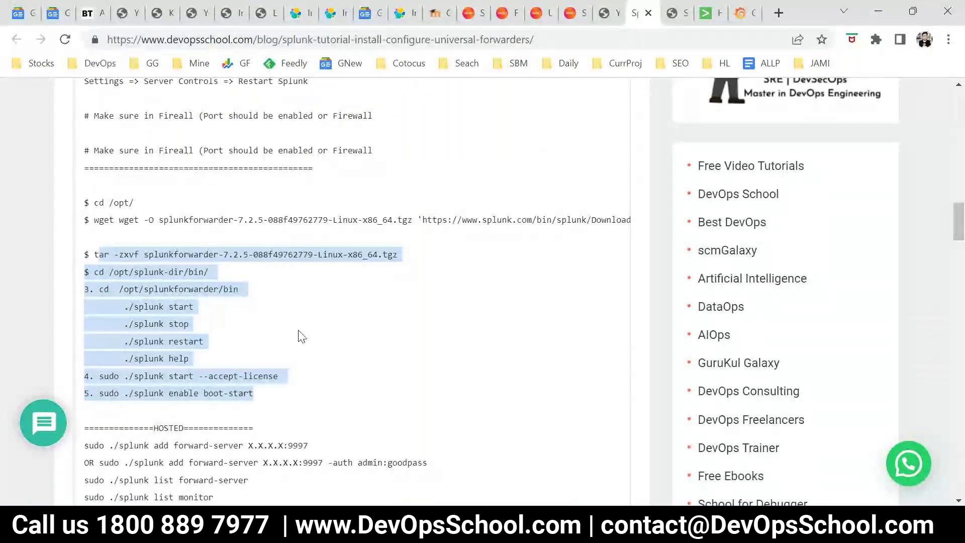
click(201, 329)
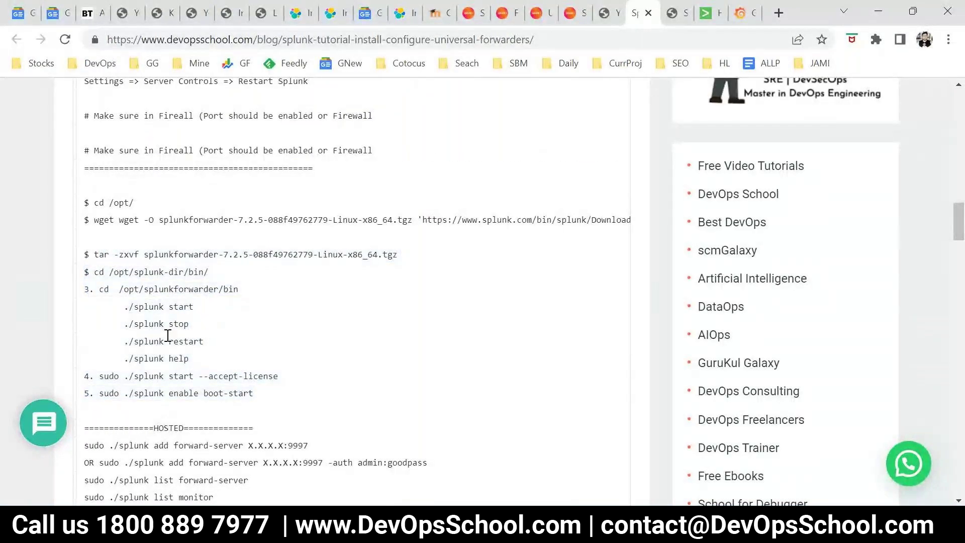
drag(106, 291, 195, 352)
double_click(185, 308)
double_click(182, 323)
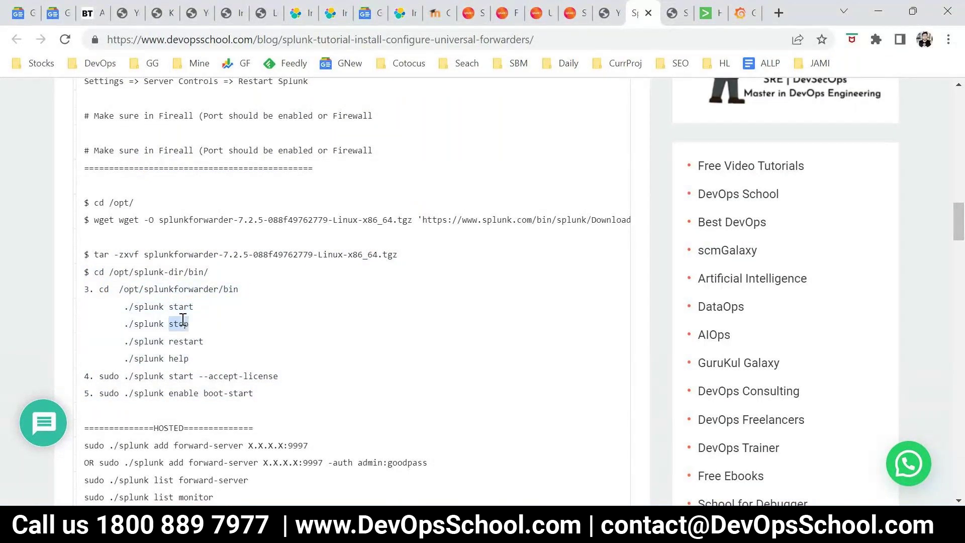
Select the './splunk start --accept-license' command on line 4 of the tutorial
click(181, 356)
drag(280, 378, 99, 274)
scroll(297, 344, down, 3)
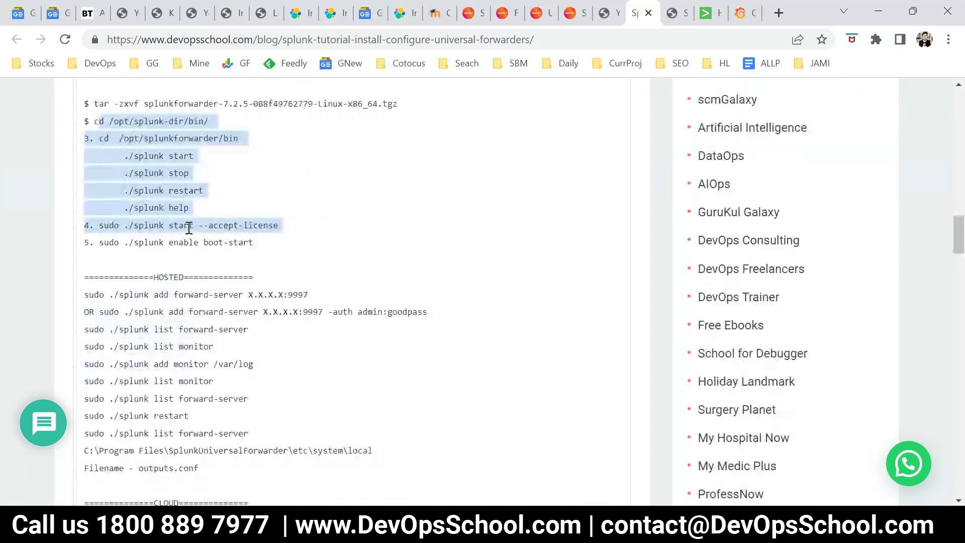
click(188, 228)
drag(278, 226, 123, 227)
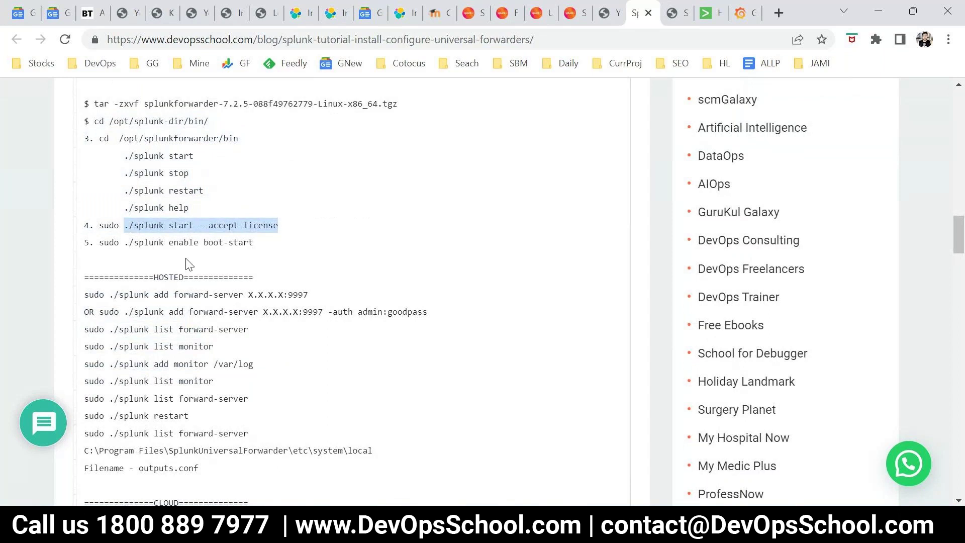
In the terminal, clear the screen, move into splunkforwarder's bin/ folder and list it
key(alt+Tab)
text(;s)
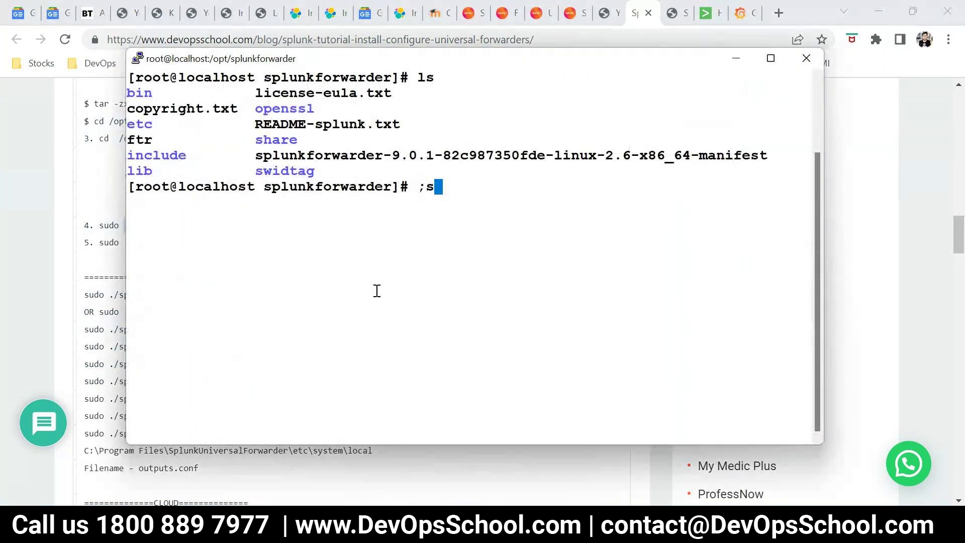
text(cle)
key(ctrl+c)
text(clear)
key(Return)
text(ls)
key(Return)
text(cd bin/)
key(Return)
text(clear)
key(Return)
text(ls)
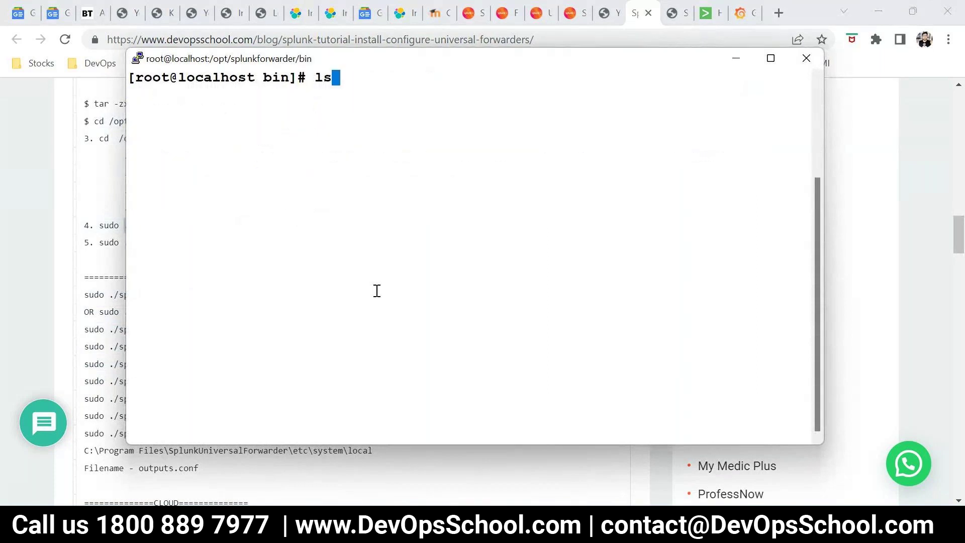
key(Return)
Paste and run './splunk start --accept-license', reviewing the first-time administrator setup messages
right_click(377, 290)
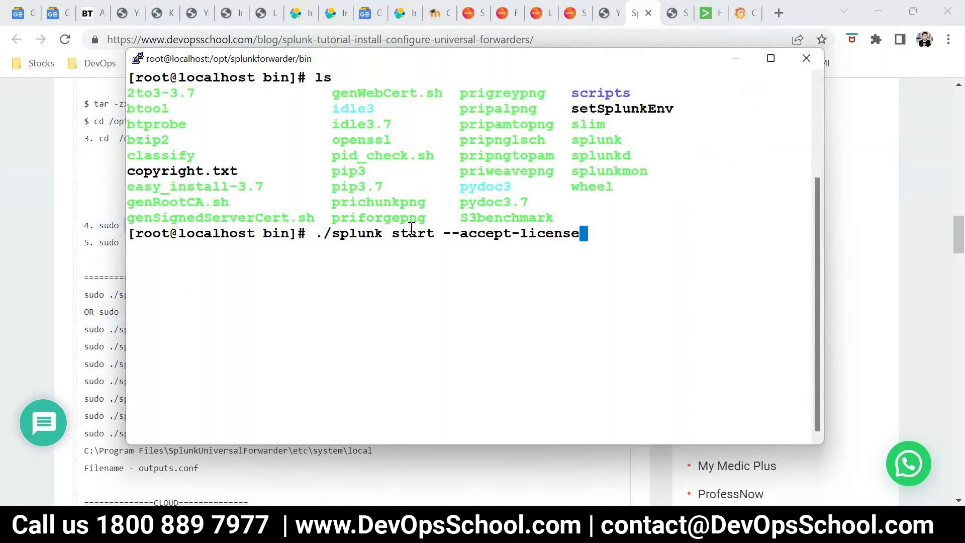
double_click(495, 233)
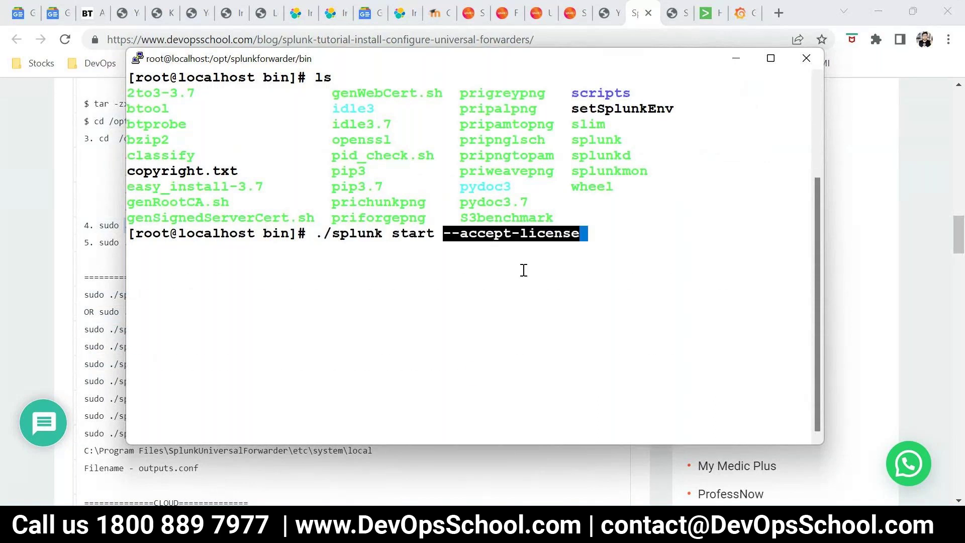
key(Return)
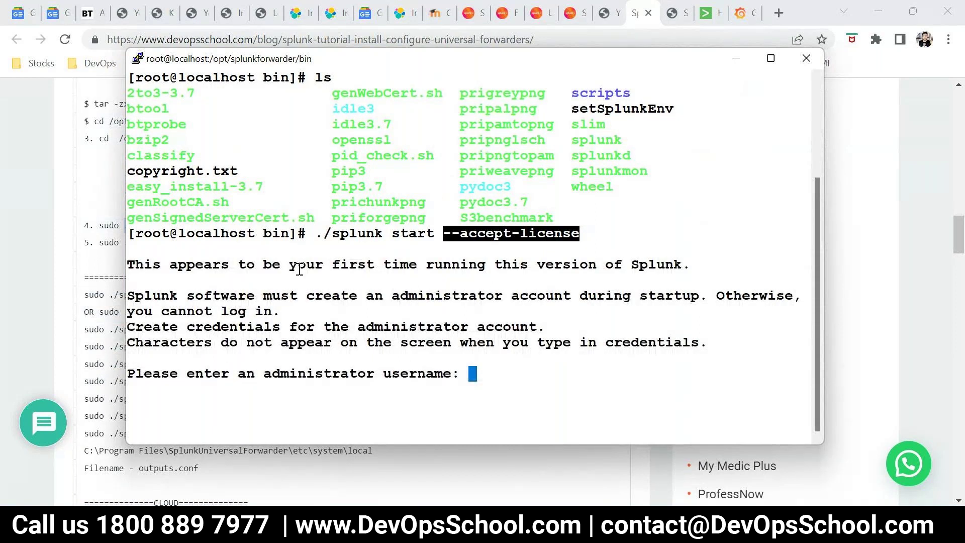
drag(296, 264, 443, 373)
double_click(372, 373)
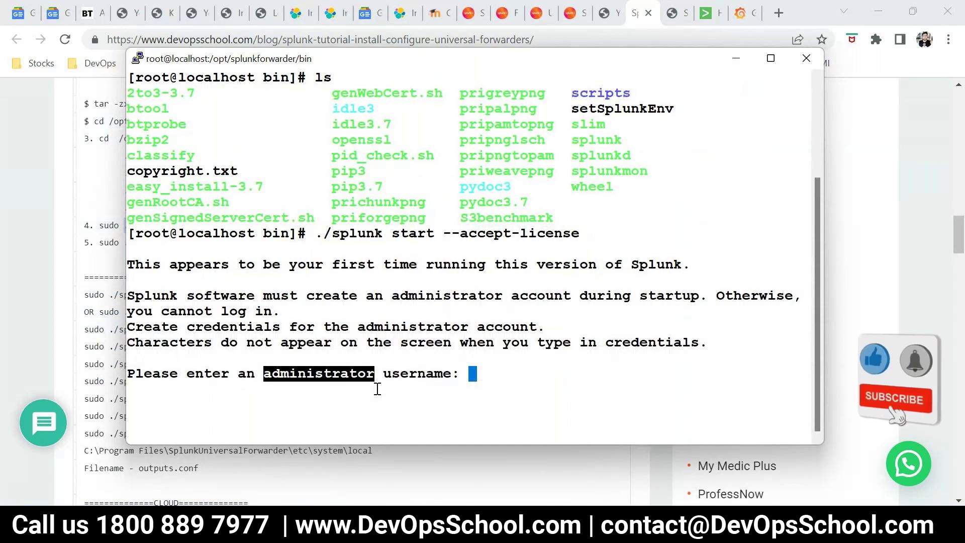
Create the administrator account with username admin and a confirmed password
text(admin)
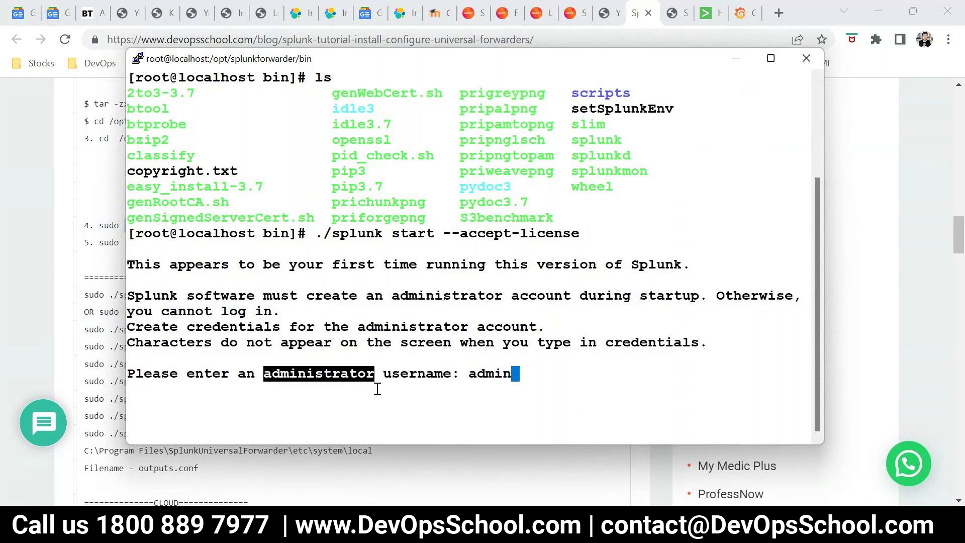
key(Return)
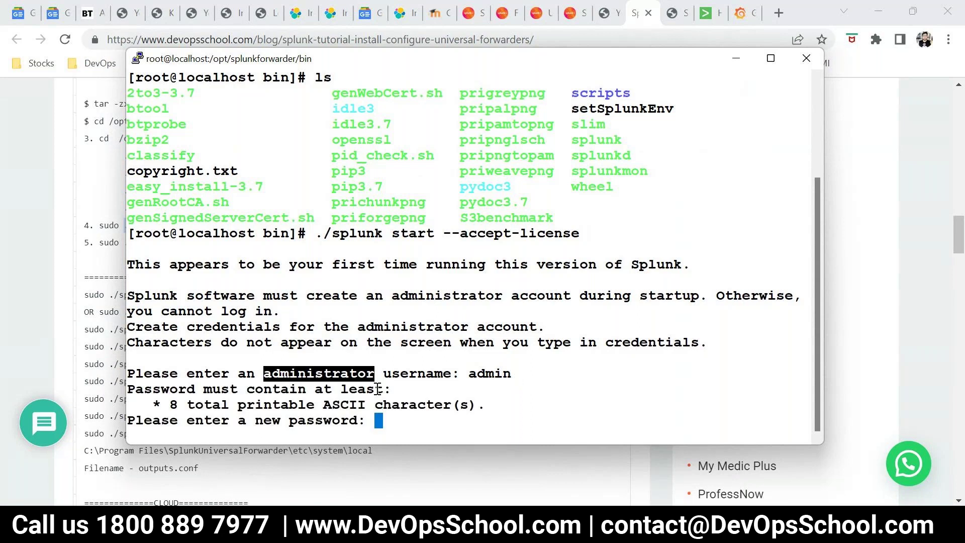
key(Return)
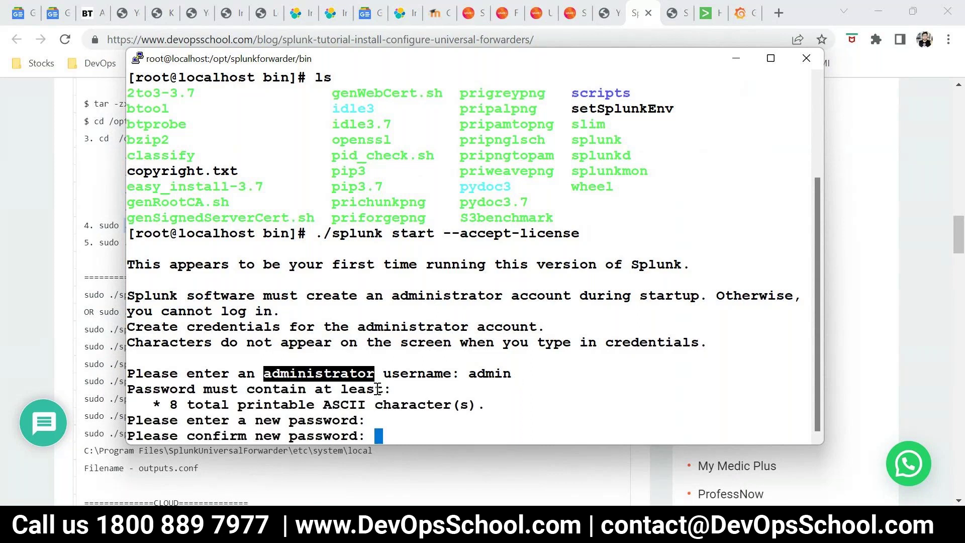
key(Return)
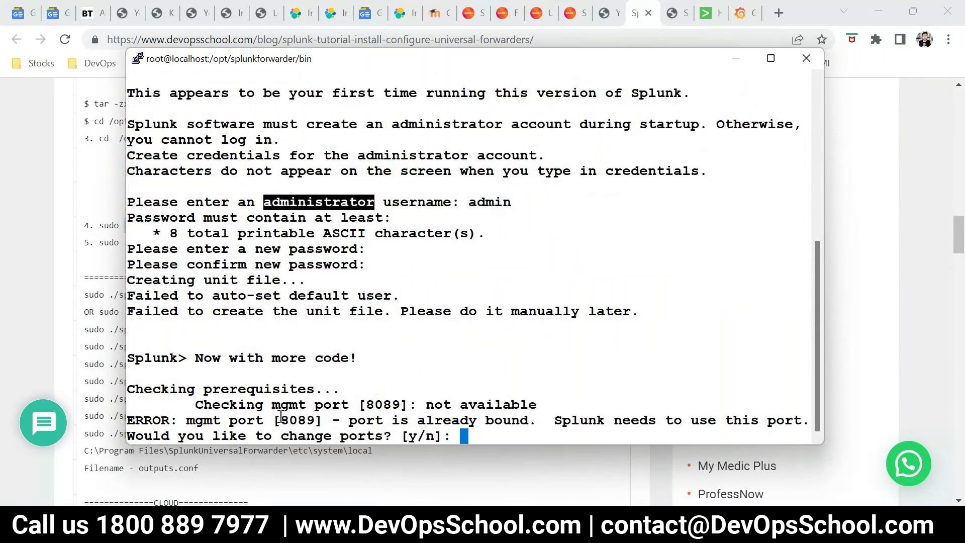
Inspect the prerequisites check reporting management port 8089 as not available
drag(153, 388, 301, 390)
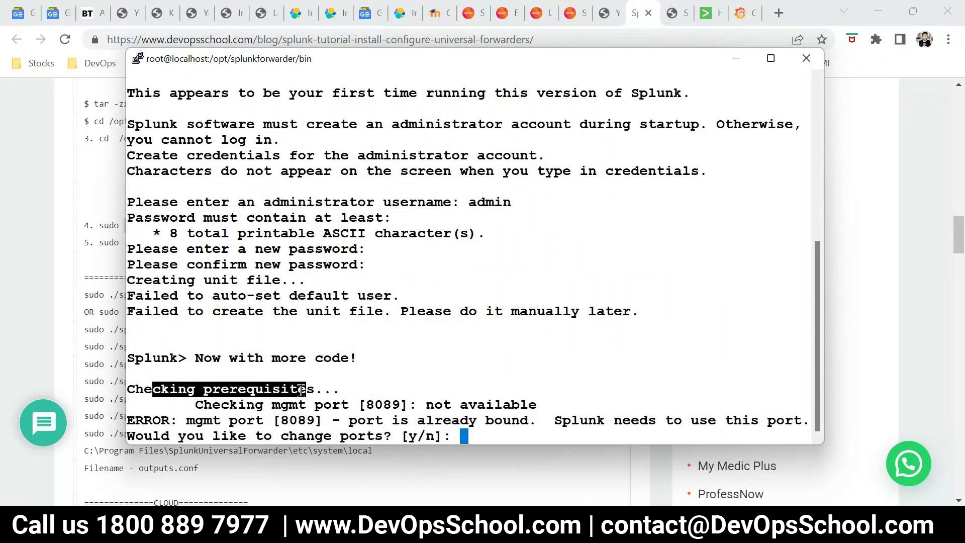
double_click(386, 405)
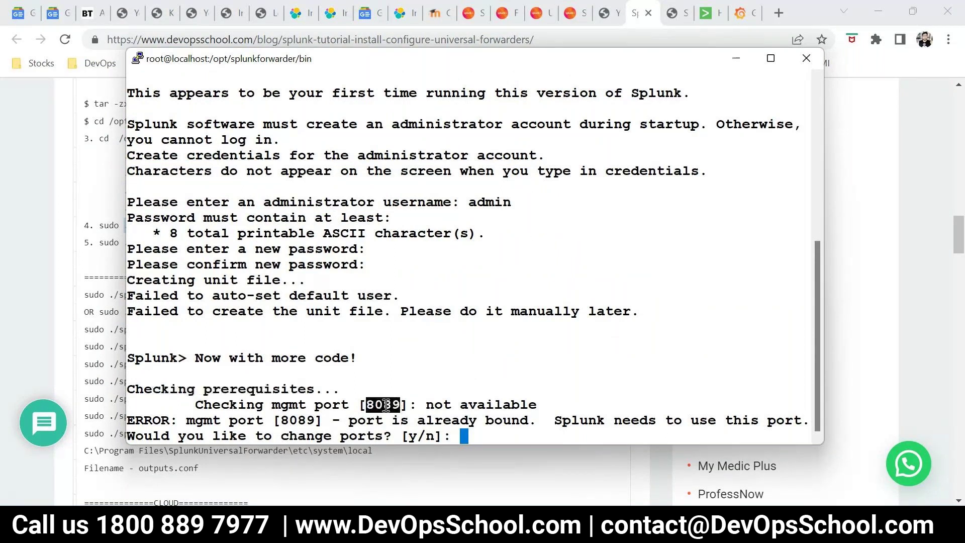
click(428, 404)
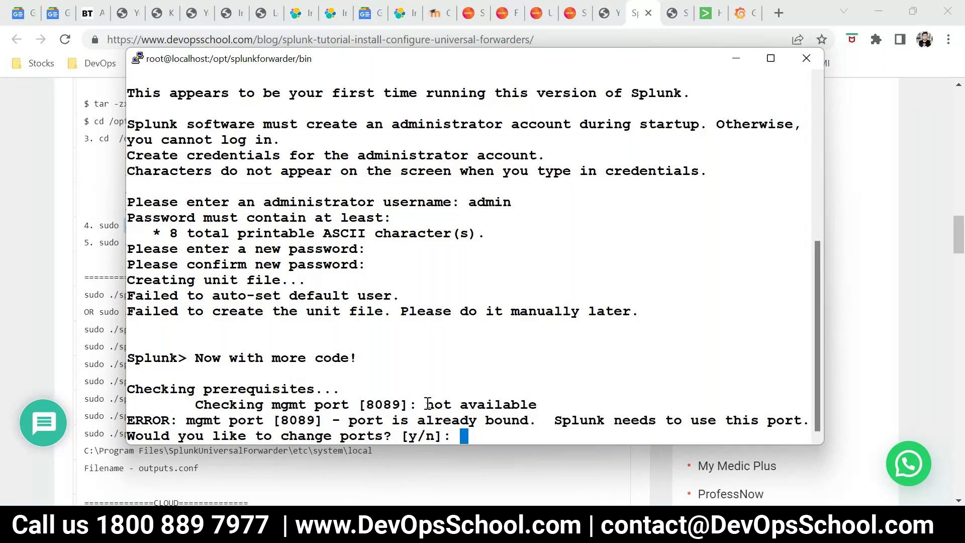
drag(428, 405, 539, 404)
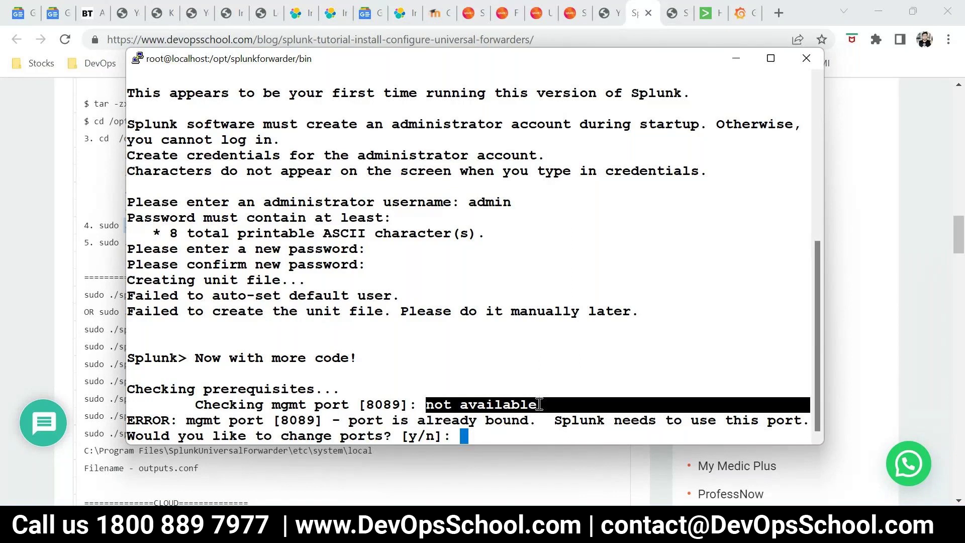
Compare against the tutorial's expected port 8089 status
key(alt+Tab)
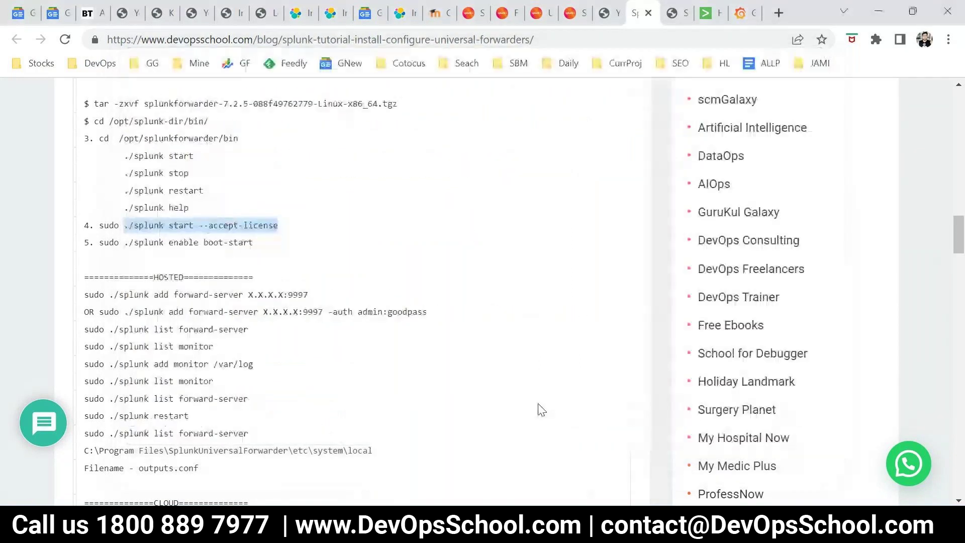
scroll(437, 387, up, 6)
scroll(258, 334, up, 5)
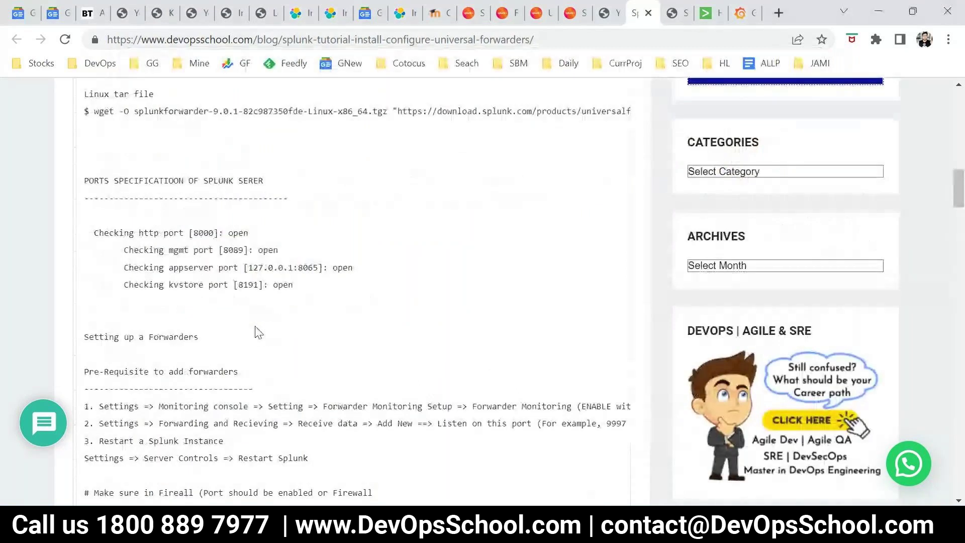
drag(218, 249, 163, 242)
click(297, 256)
key(alt+Tab)
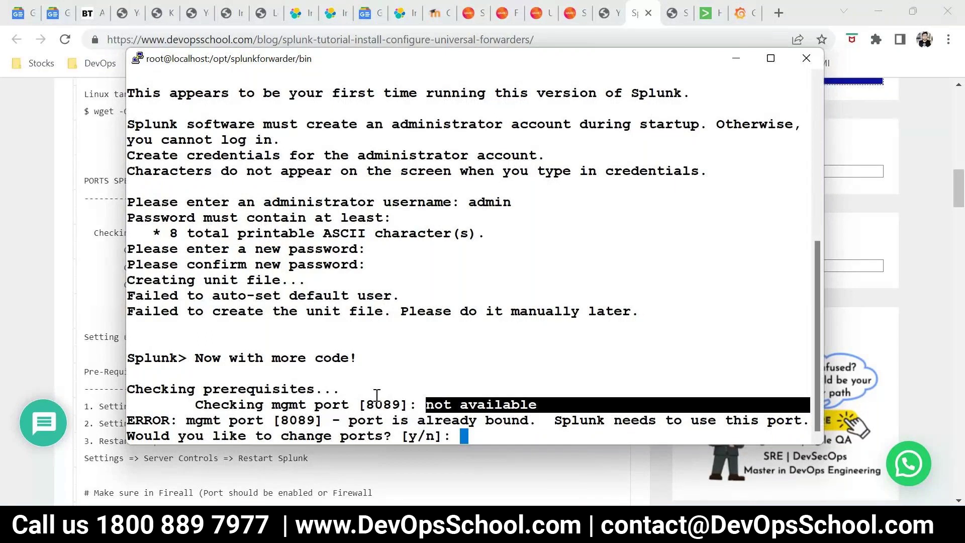
Review the port-already-bound error and answer n to the change-ports question
click(413, 421)
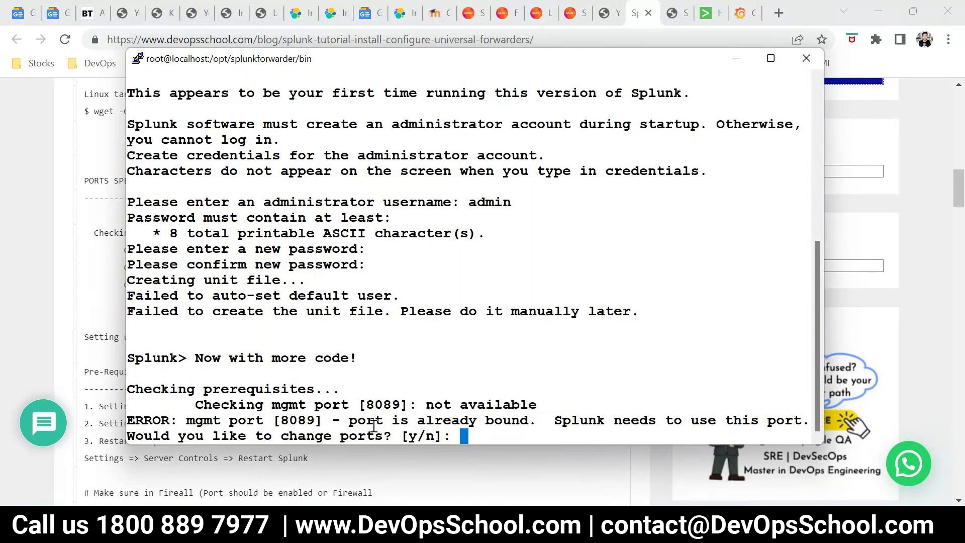
click(565, 420)
double_click(565, 421)
triple_click(695, 420)
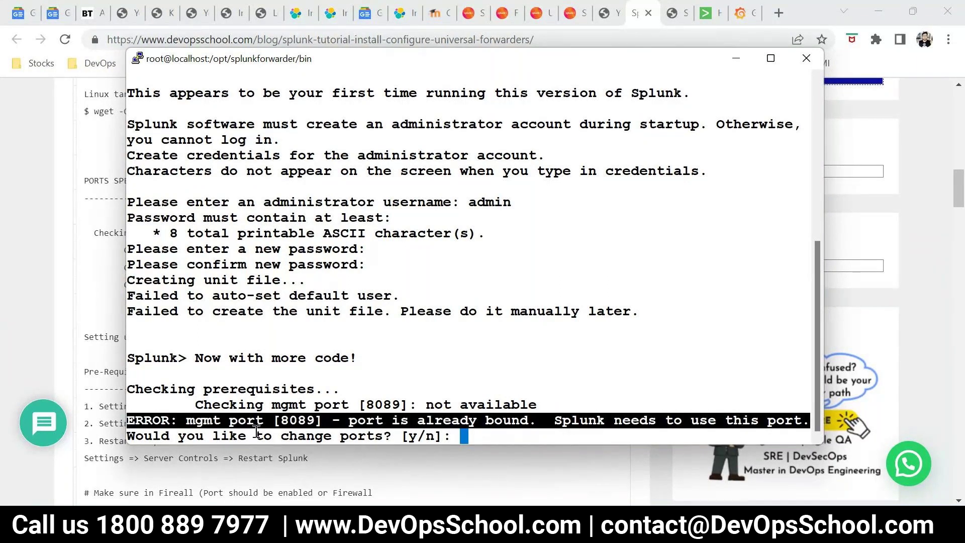
click(246, 442)
drag(383, 436, 143, 436)
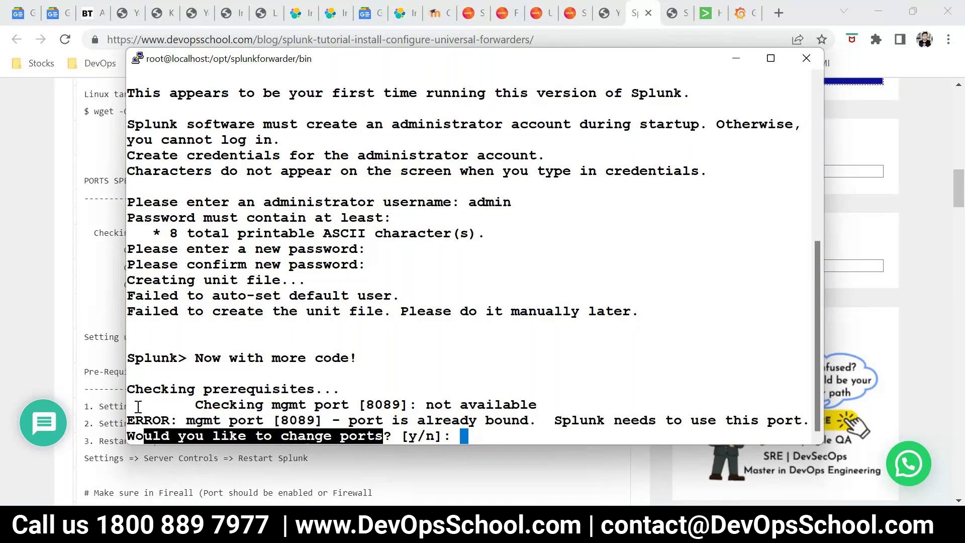
text(n)
key(Return)
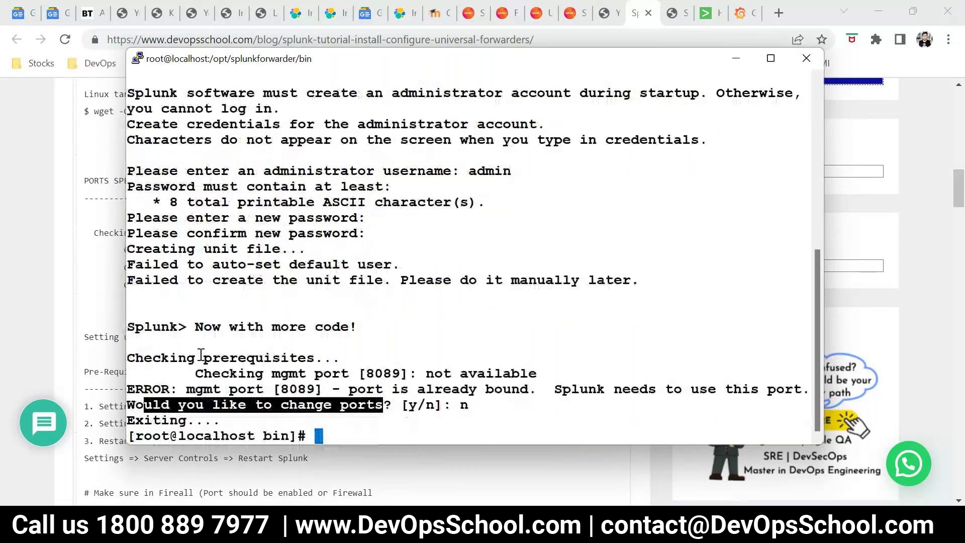
Run 'ps -eaf | grep splunk' to list the splunk processes
double_click(386, 373)
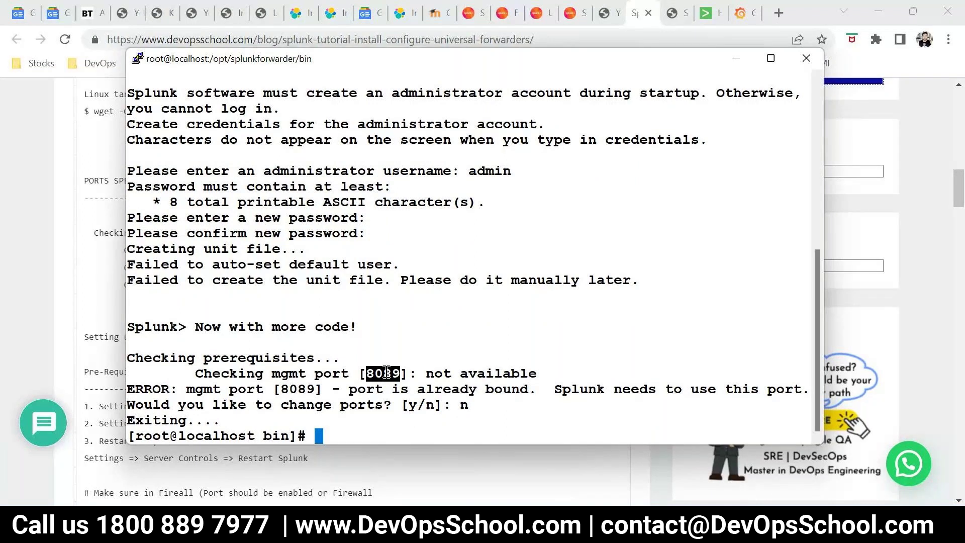
text(ps -eaf | grep)
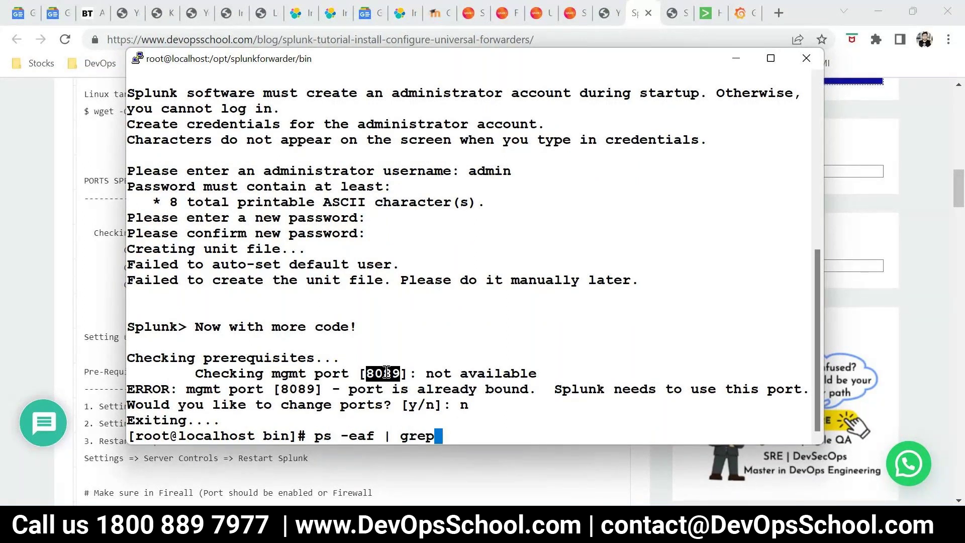
text(splunk)
key(Return)
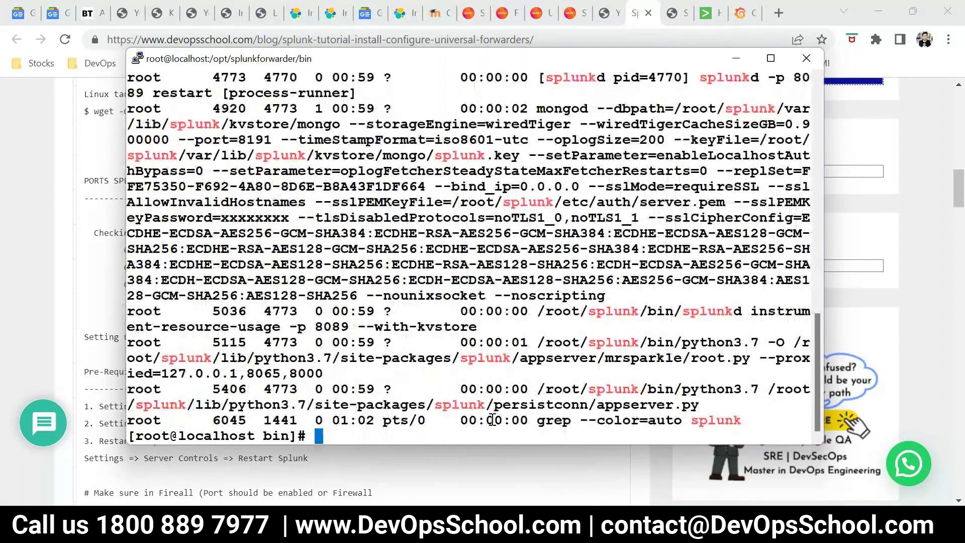
Widen the PuTTY window and inspect the mongod and splunkd process lines
drag(825, 294, 928, 294)
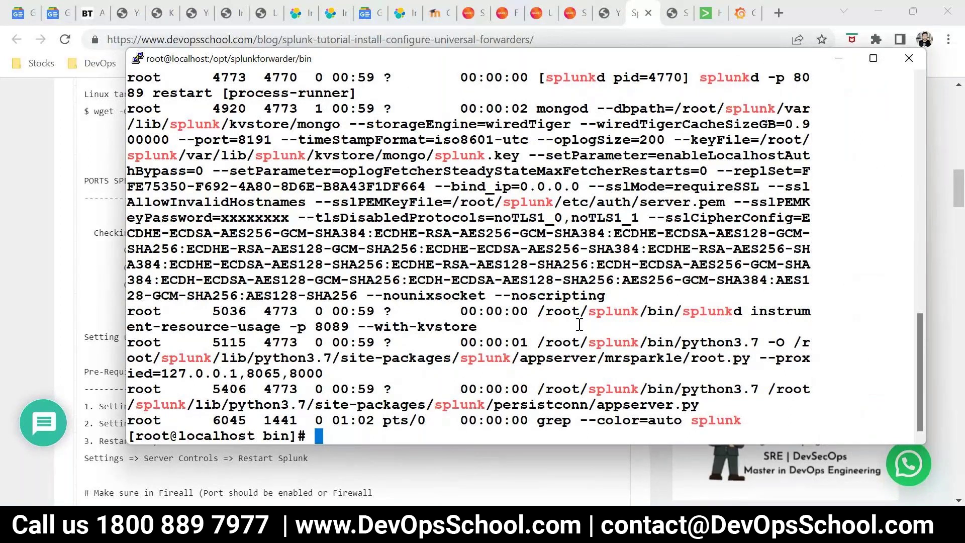
drag(476, 108, 635, 294)
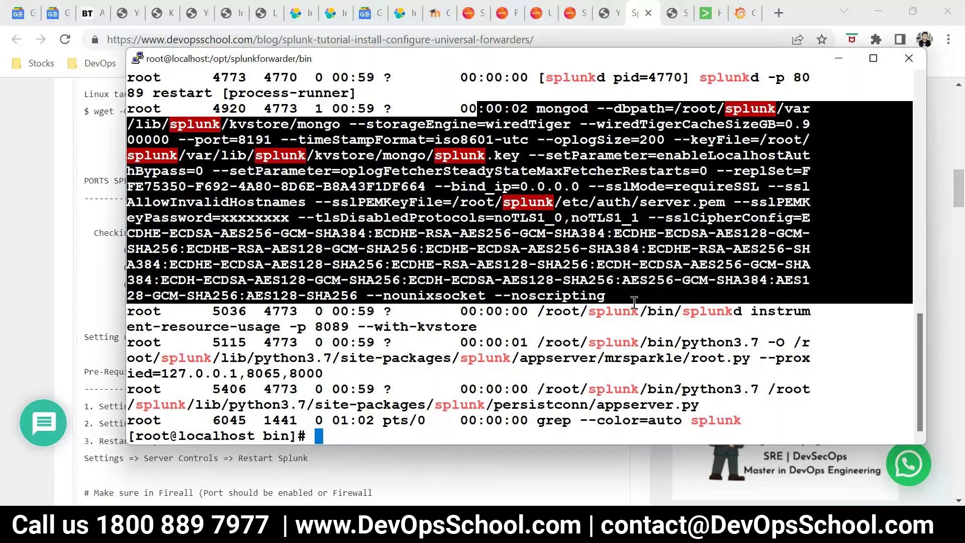
drag(264, 388, 734, 420)
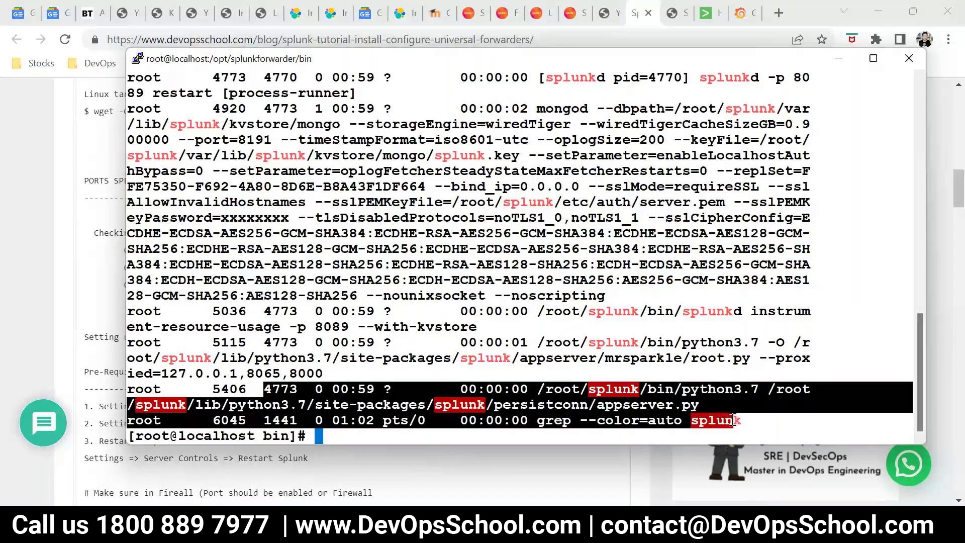
click(474, 297)
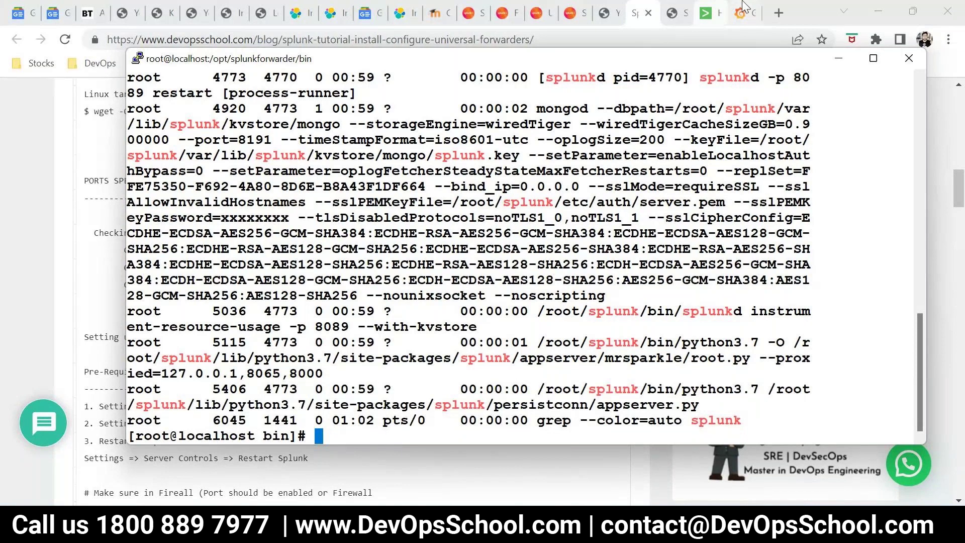
Search Google for 'netstat -tulpn' in a new Chrome tab
key(ctrl+t)
text(netsta)
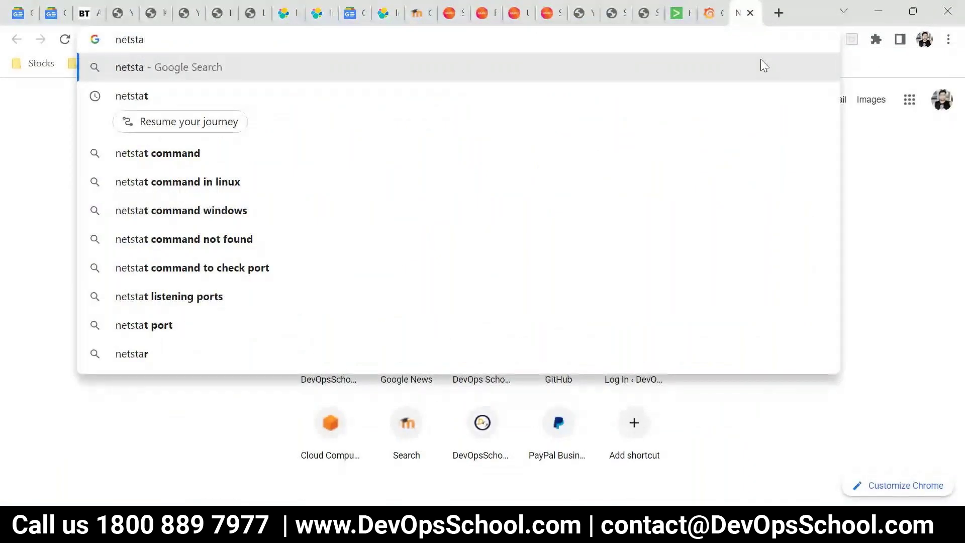
text(t -tul)
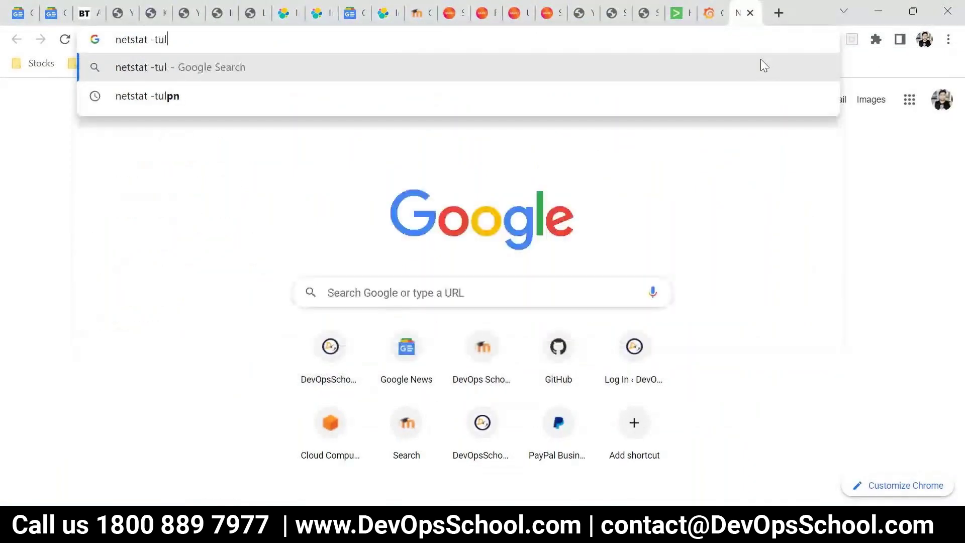
key(Down)
key(Return)
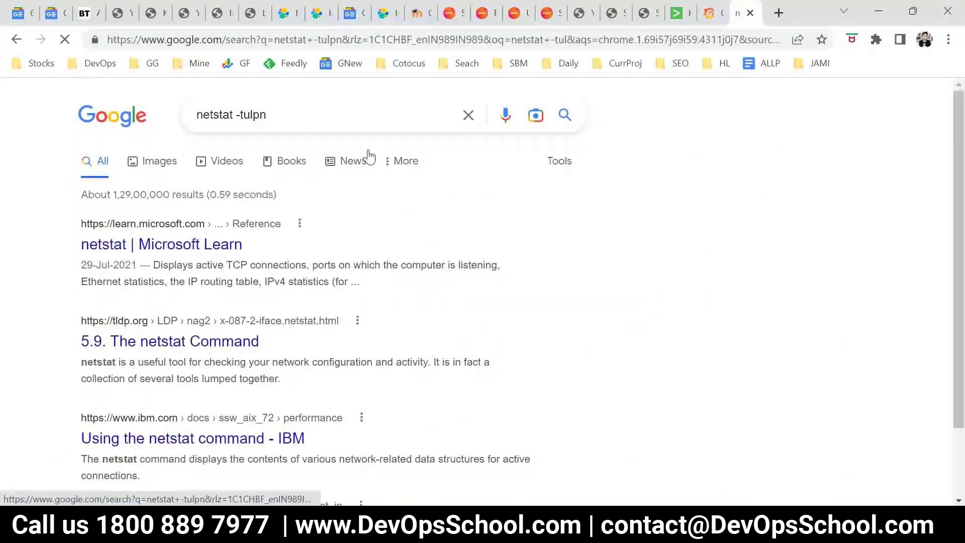
Run 'netstat -tulpn' in the PuTTY terminal, which reports that netstat is not installed
triple_click(315, 120)
key(super+c)
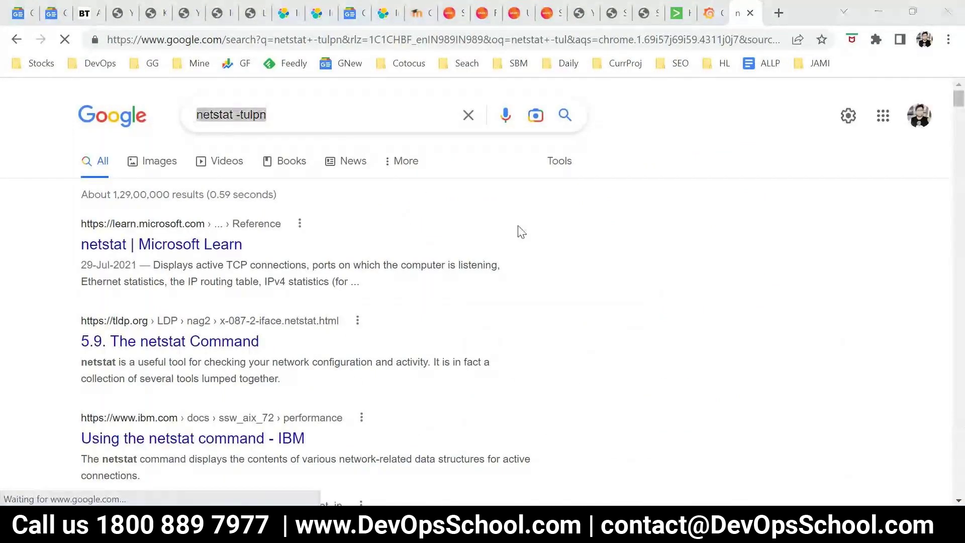
key(alt+Tab)
right_click(566, 300)
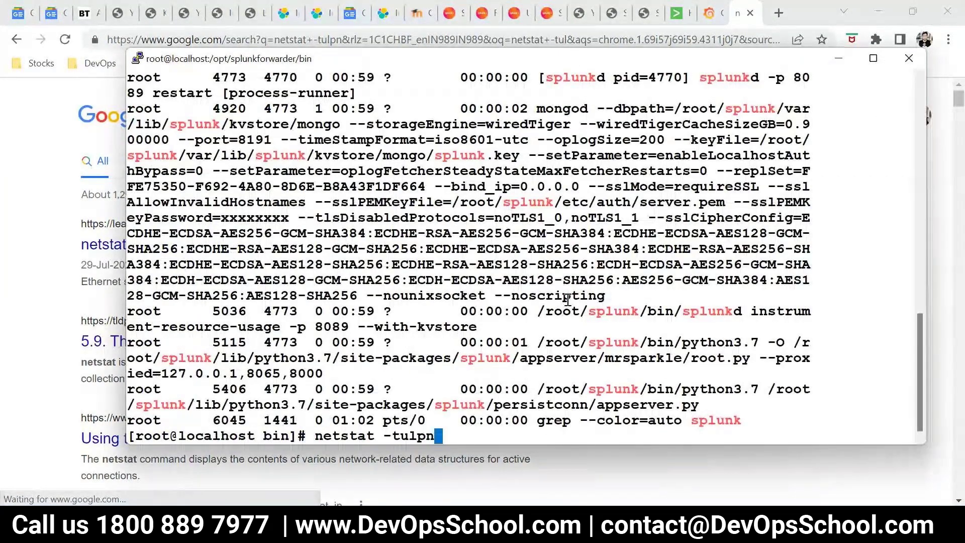
key(Return)
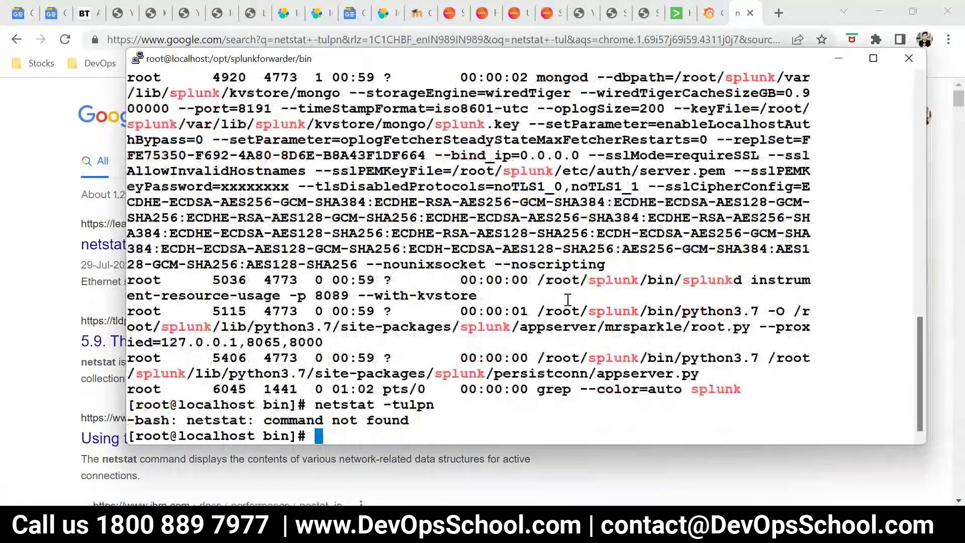
double_click(326, 405)
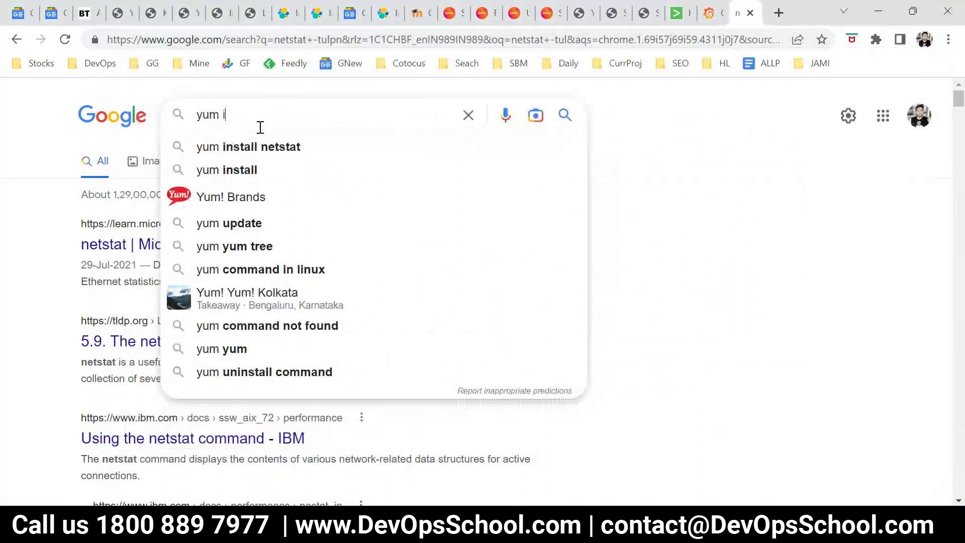
Search Google for 'yum install netstat'
text(nstal)
key(BackSpace)
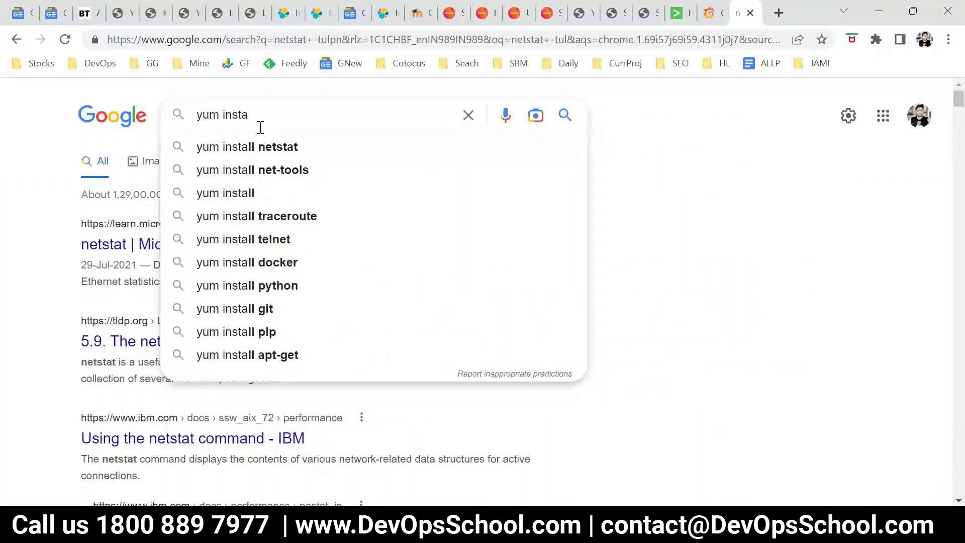
text(ll)
key(Down)
key(Return)
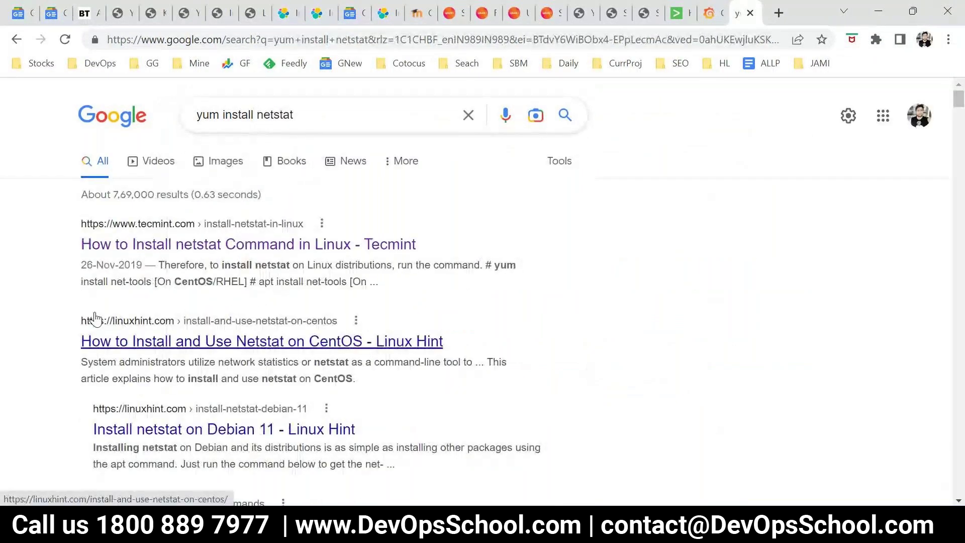
Run 'yum install net-tools' from the Tecmint result in the PuTTY terminal
drag(81, 223, 492, 265)
key(super+c)
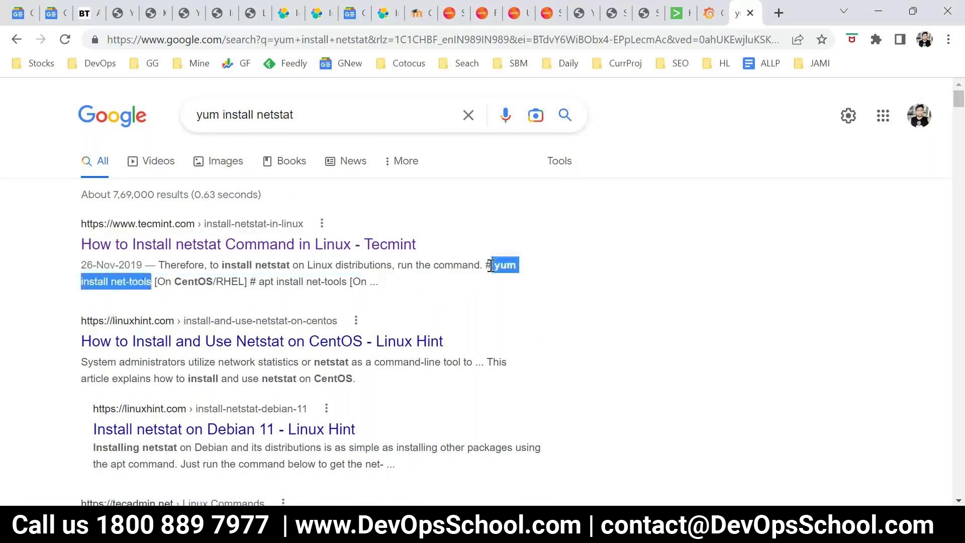
key(alt+Tab)
right_click(384, 269)
key(Return)
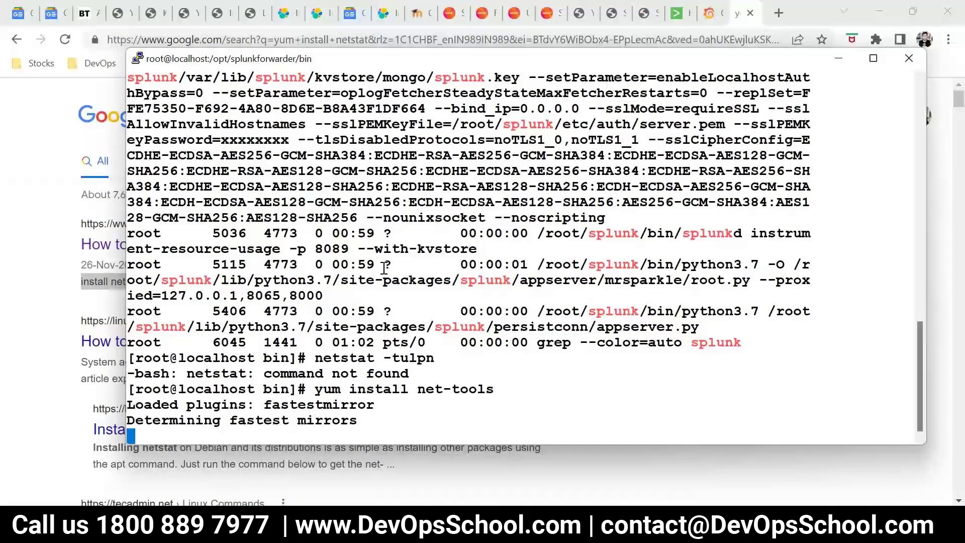
click(645, 12)
click(615, 13)
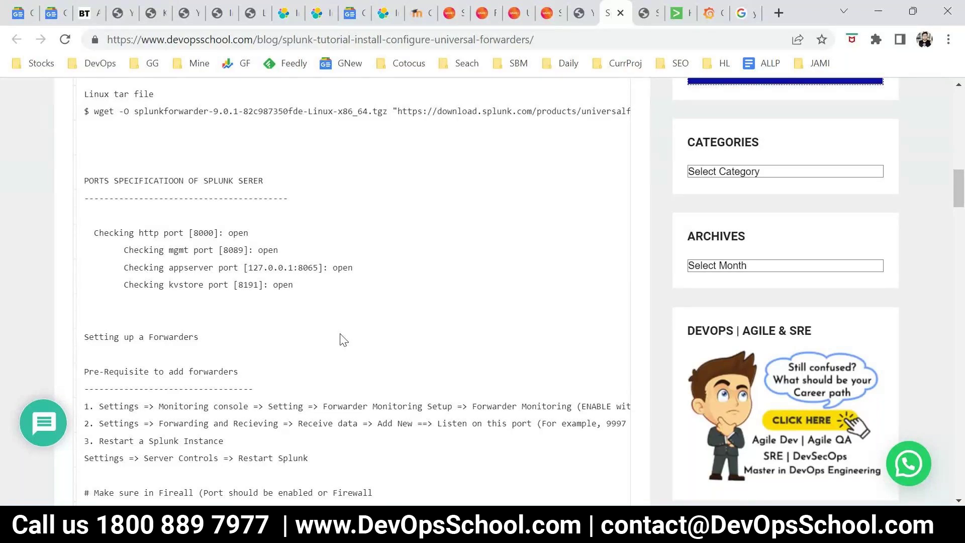
key(alt+Tab)
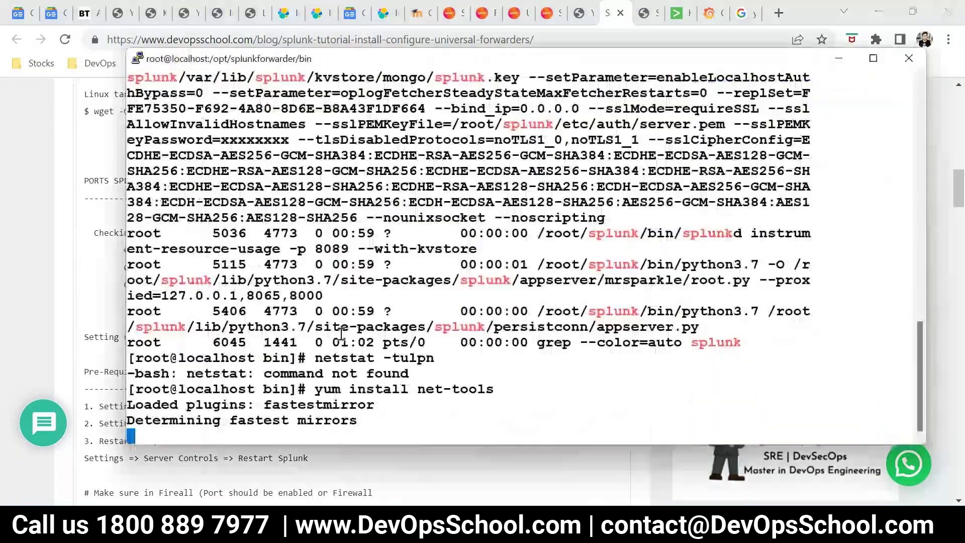